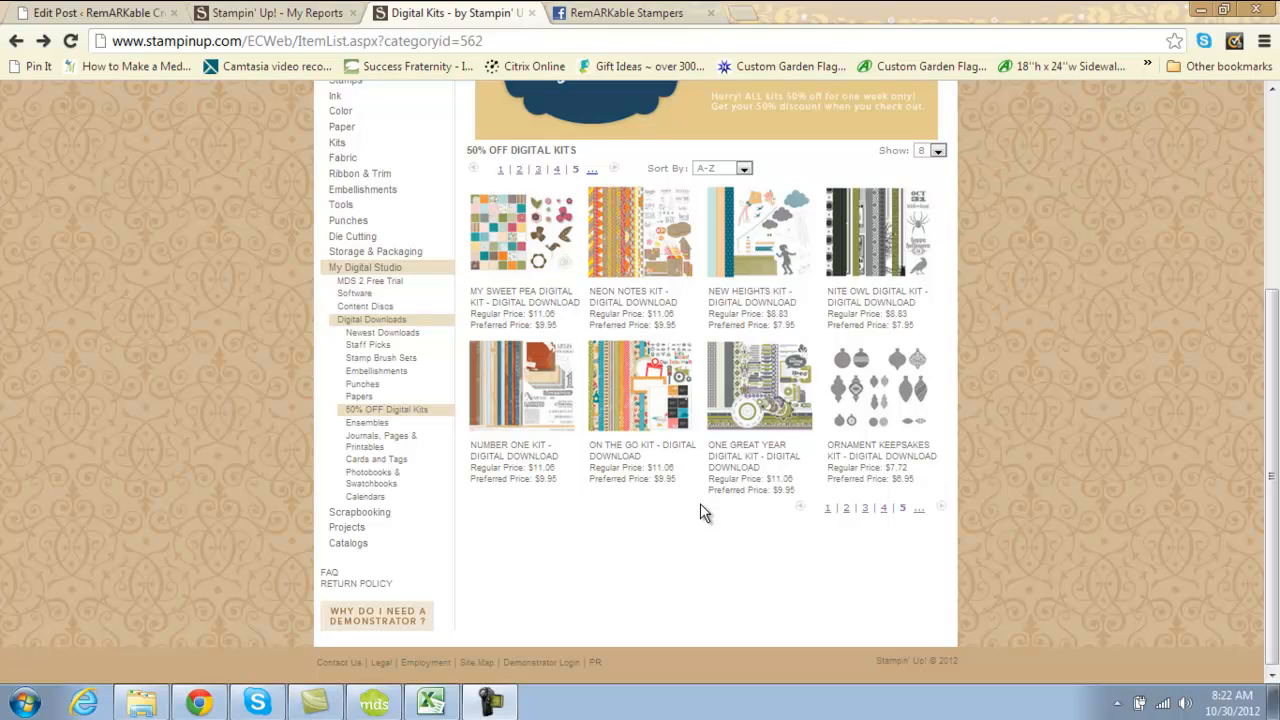
Step: Look at the On The Go Kit, Big Top Birthday Designer Series Paper and Celebrations Digital Kit product pages
left_click(648, 375)
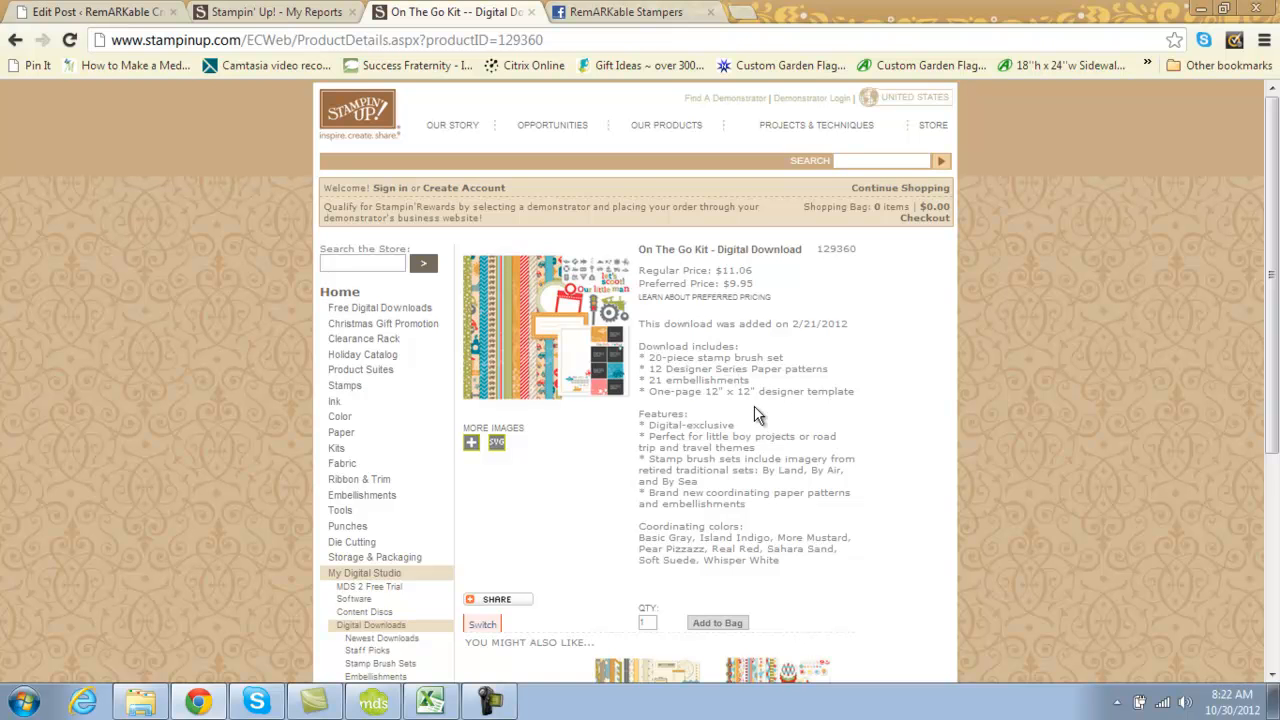
scroll(587, 568, "down", 3)
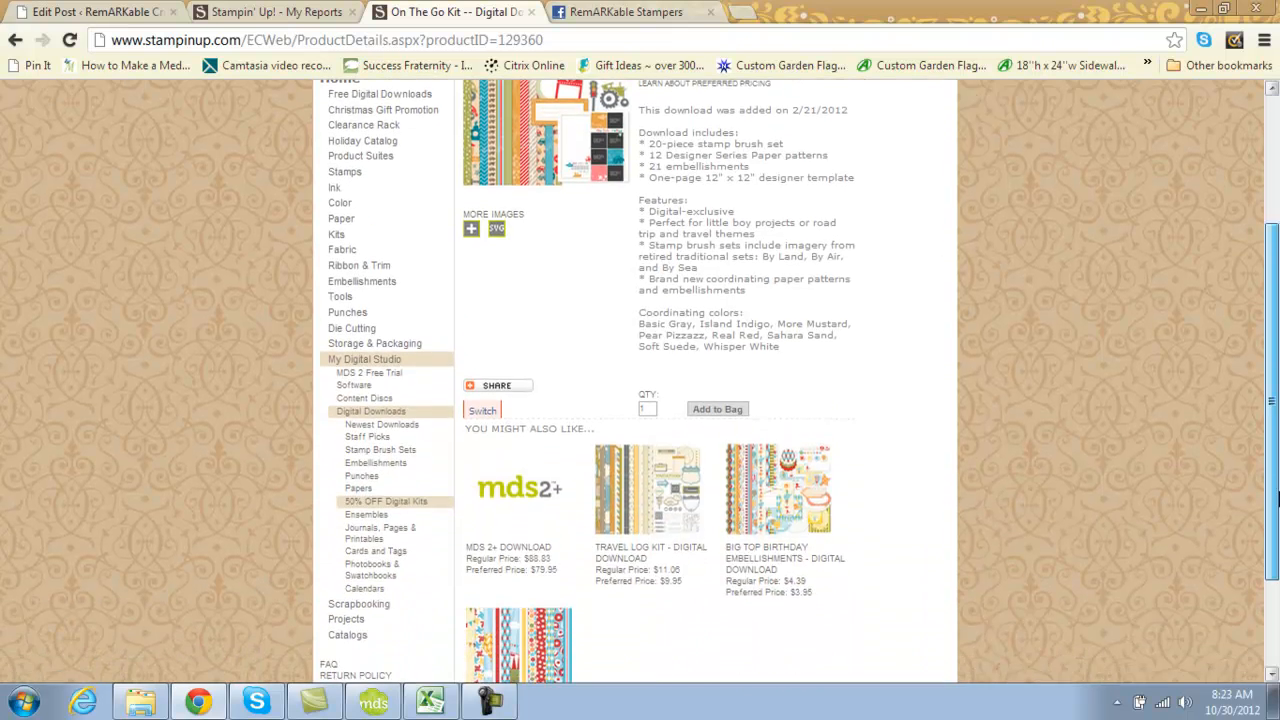
left_click(522, 618)
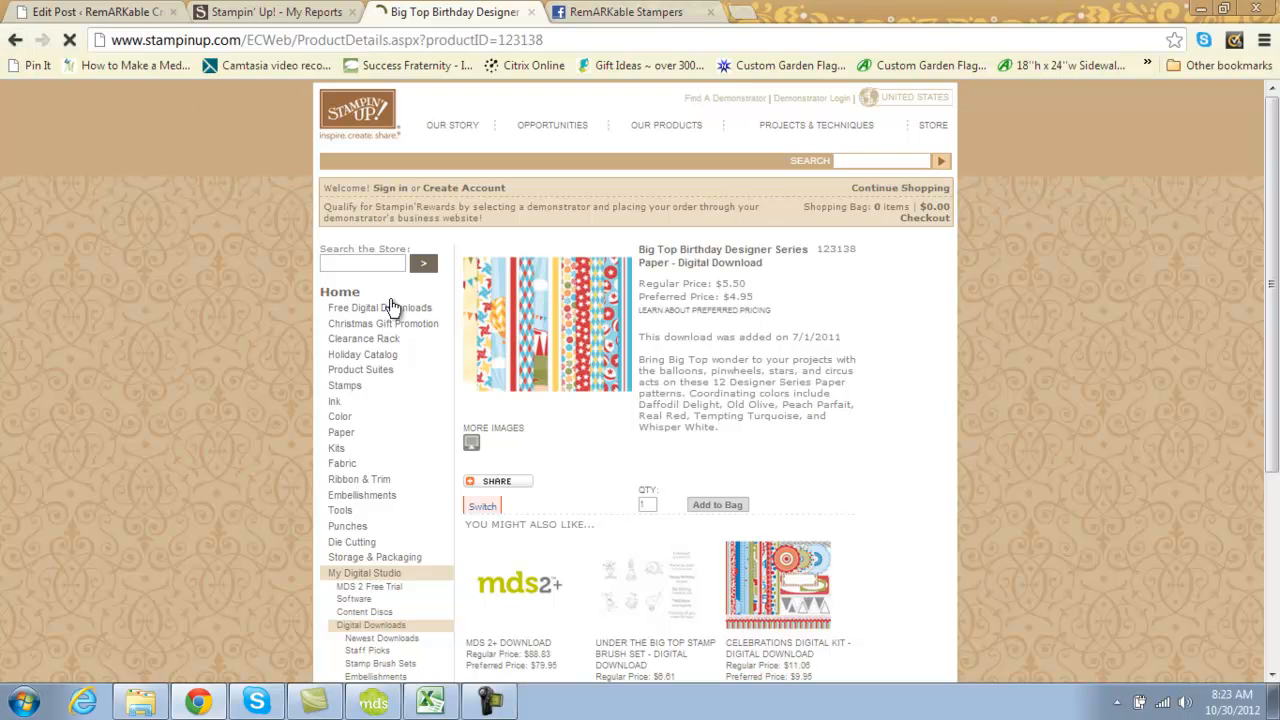
left_click(792, 598)
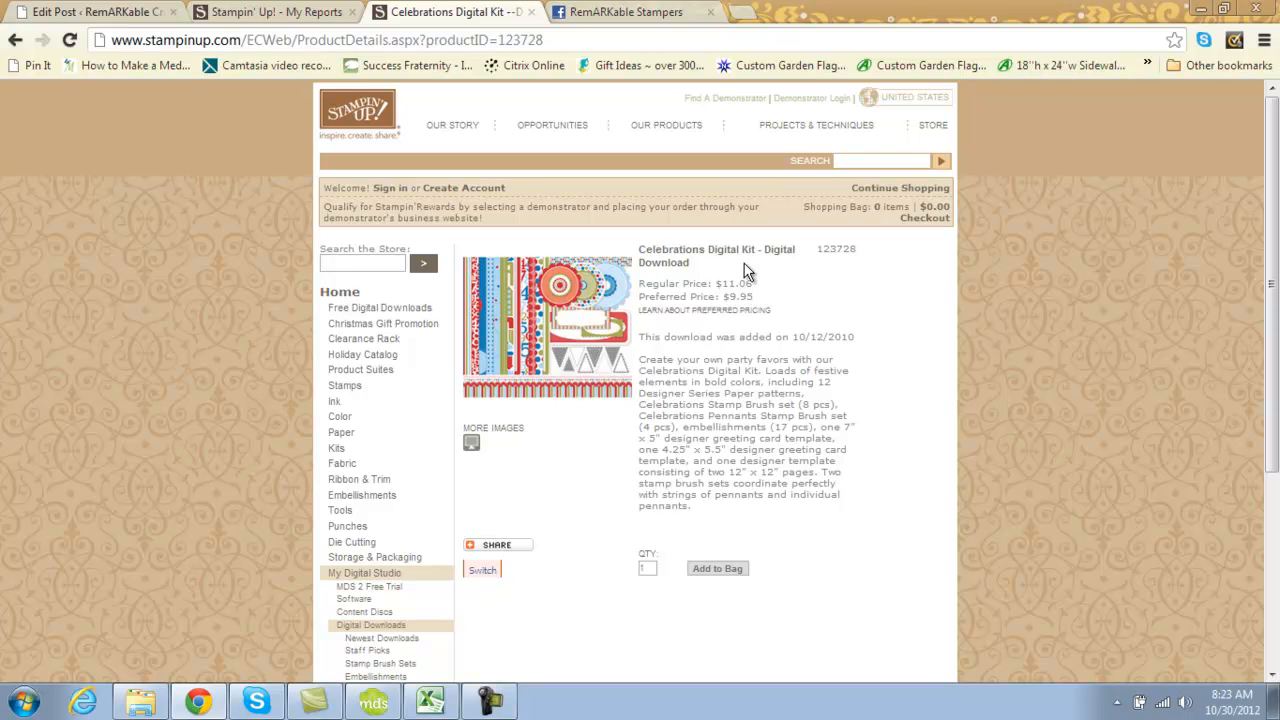
Step: Switch to My Digital Studio and open the recent splitsecondtemplate project
left_click(375, 703)
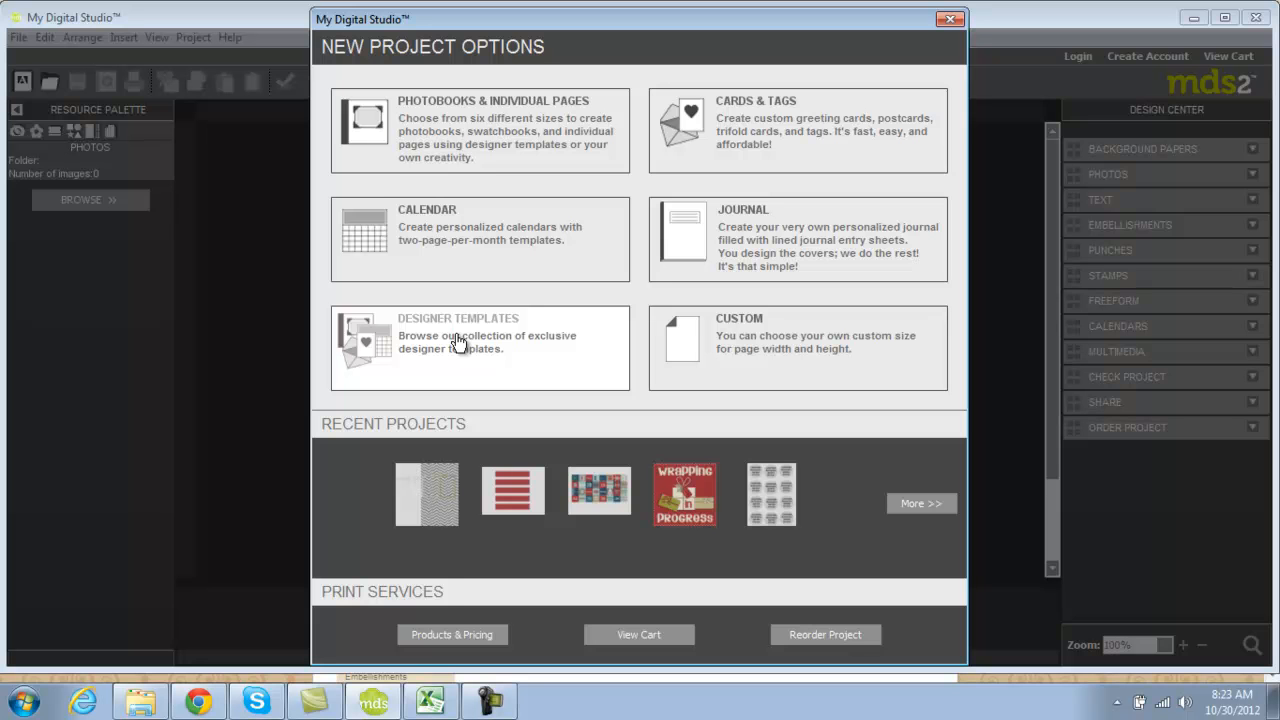
left_click(434, 487)
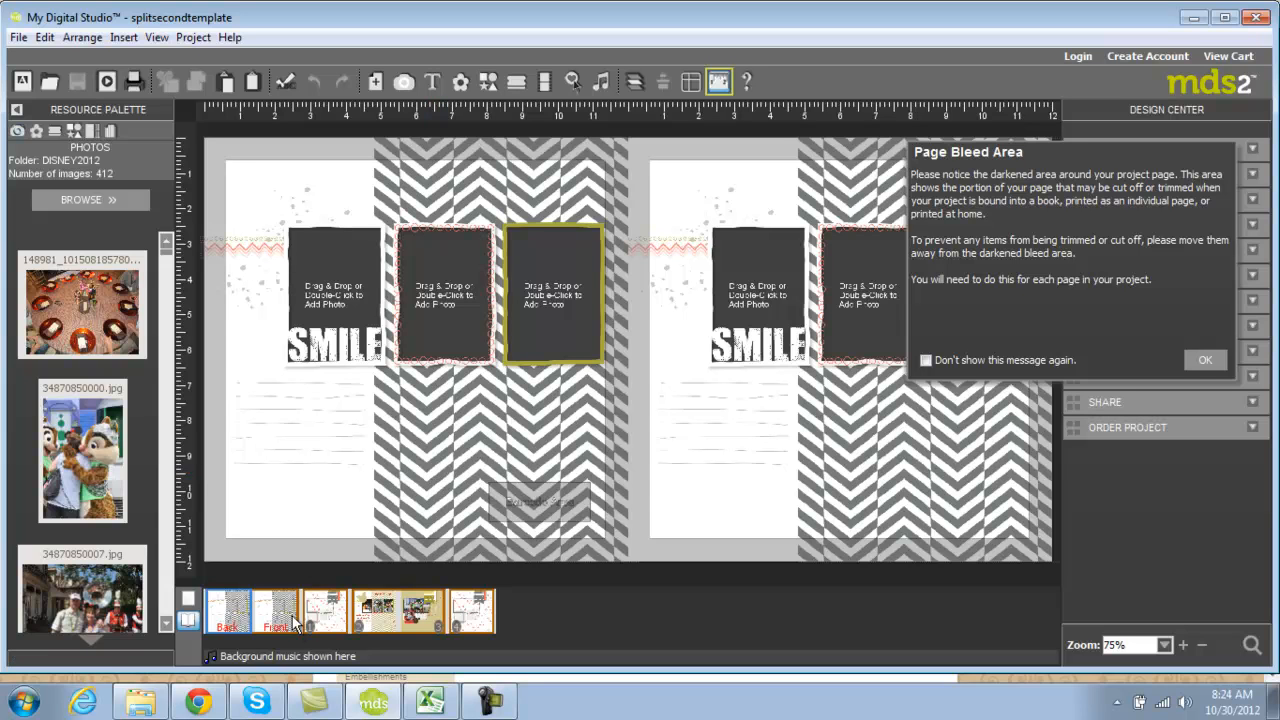
Step: Move the Tiny Little Details page to the back cover position, dismissing the page bleed notice
left_click(472, 615)
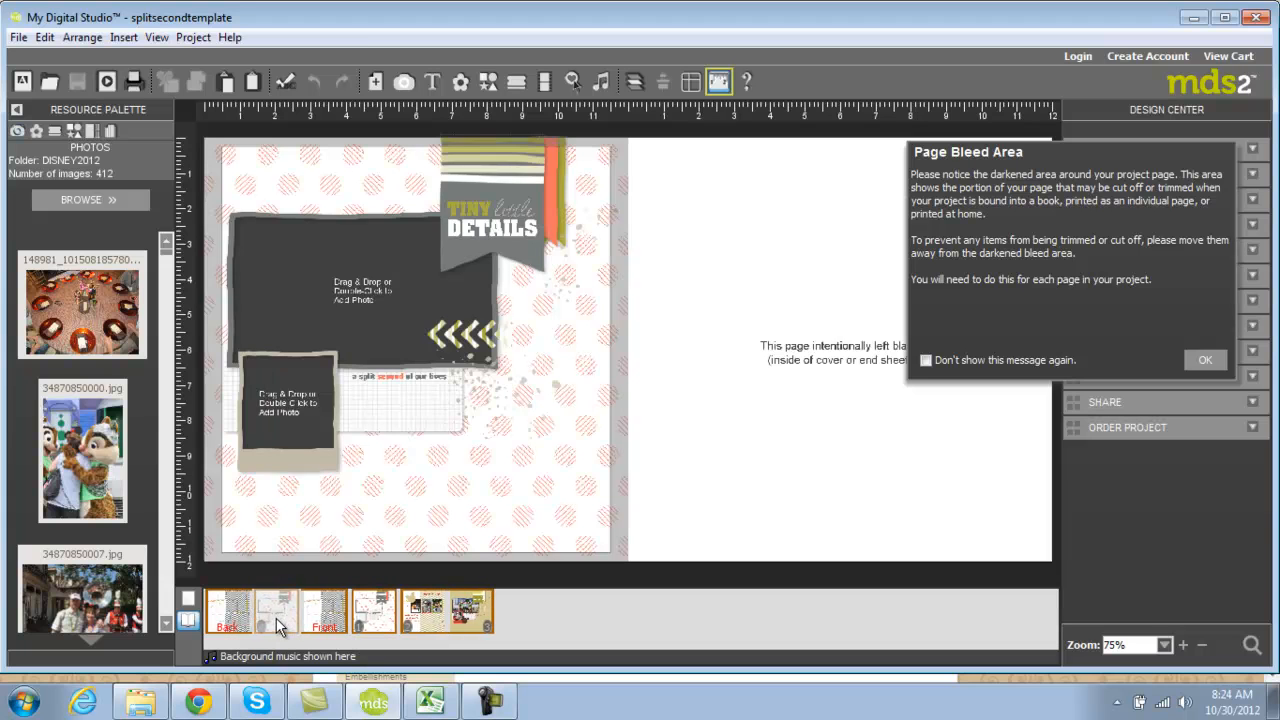
left_click(1204, 362)
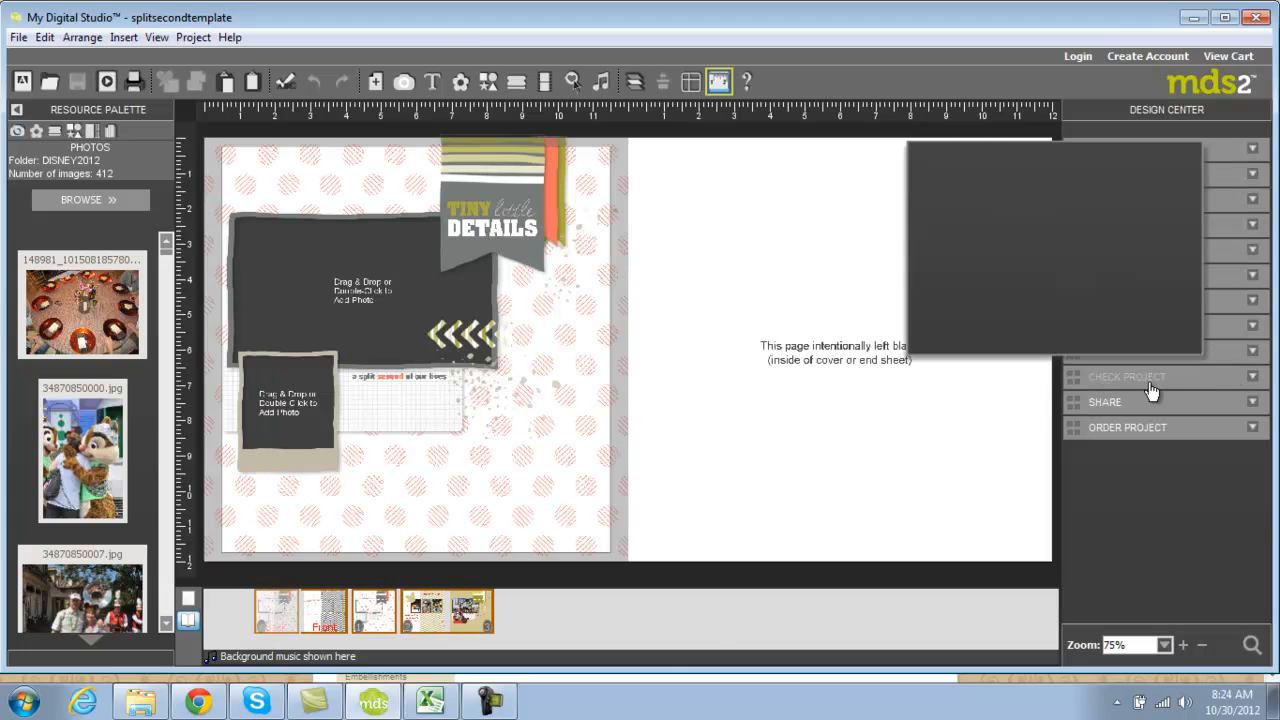
left_click(238, 610)
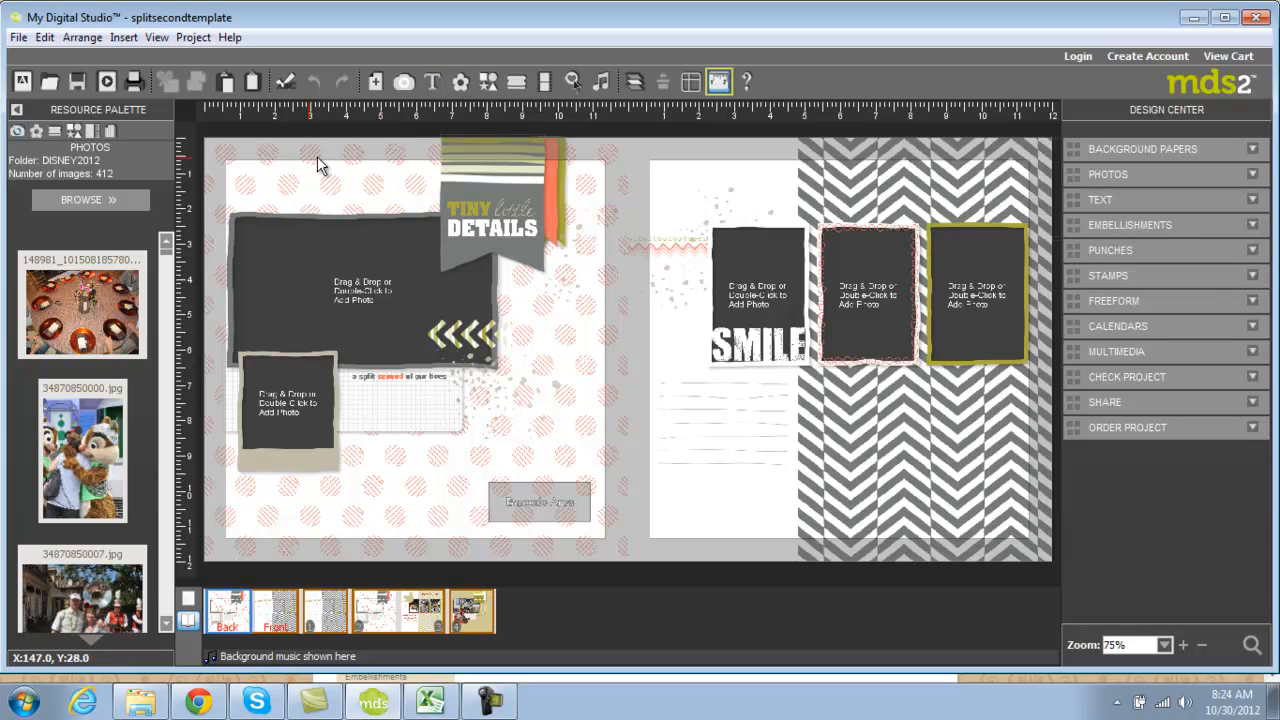
Step: Preview the A Split Second embellishments from the Designer Kits category and close the embellishment chooser
left_click(460, 81)
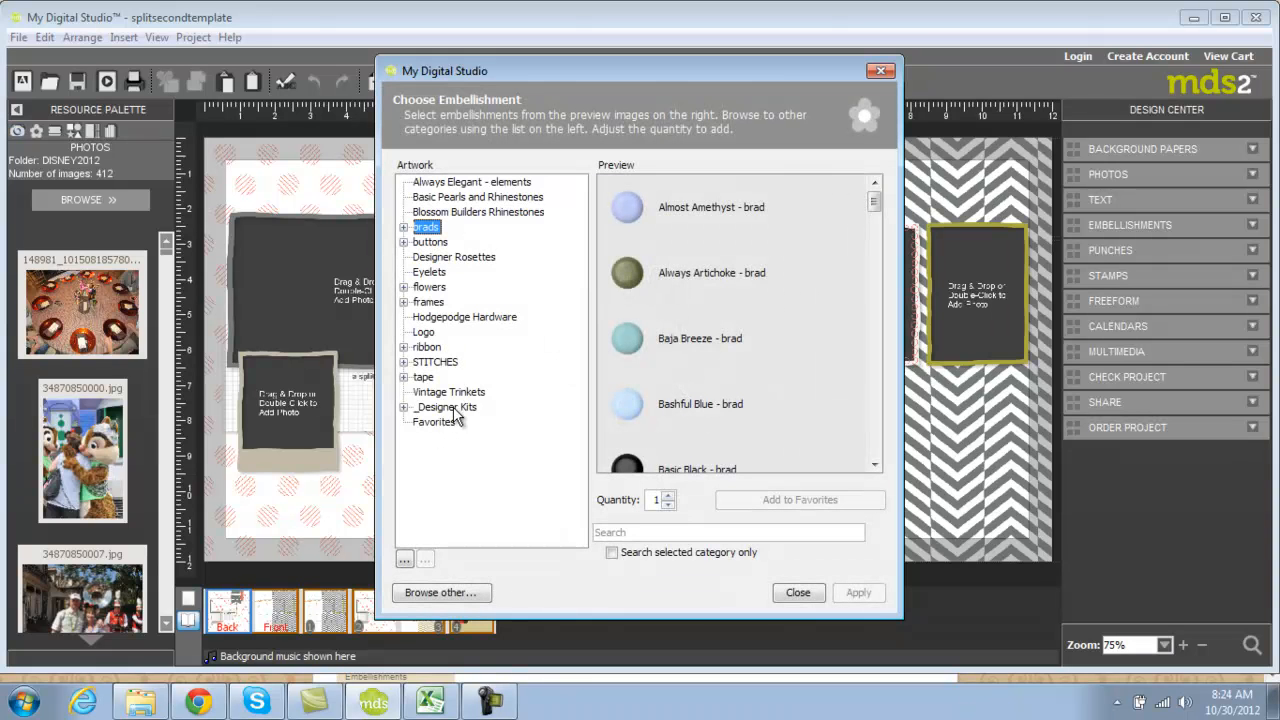
left_click(403, 407)
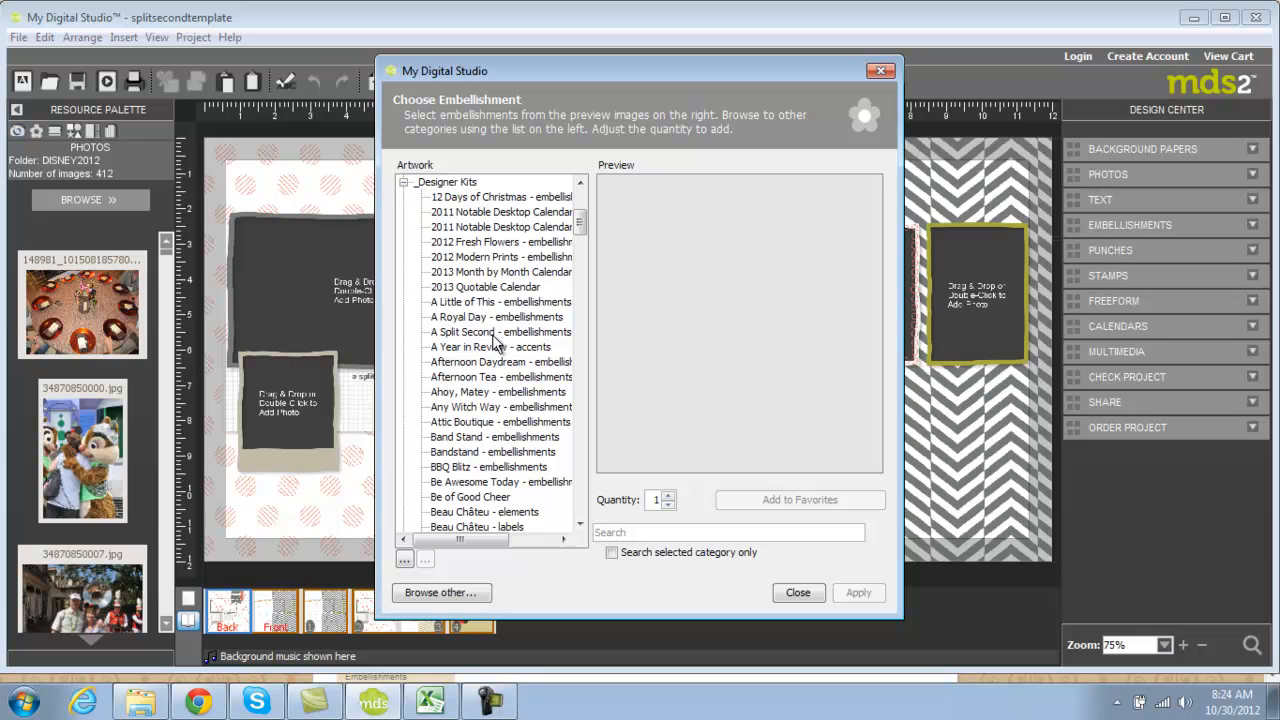
left_click(472, 334)
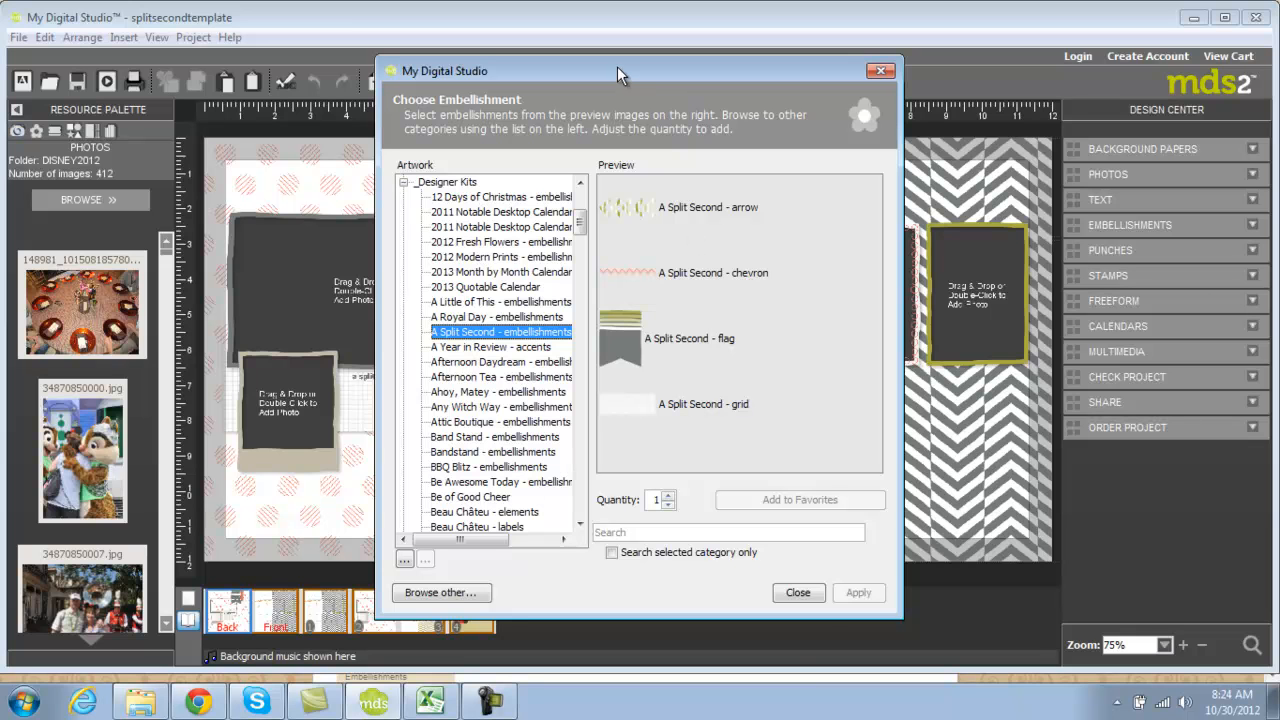
left_click(880, 70)
Step: Browse the stamps to the A Split Second set under Designer Kits, preview its stamps and open the set
left_click(62, 130)
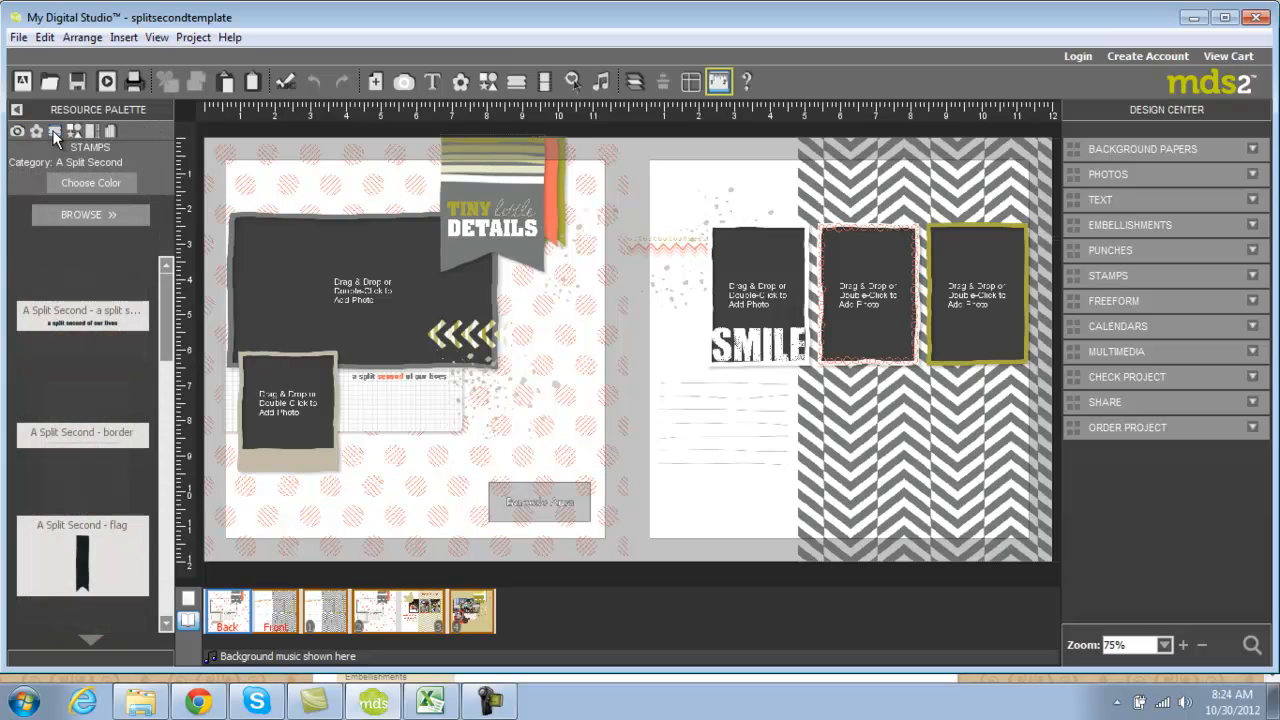
left_click(73, 215)
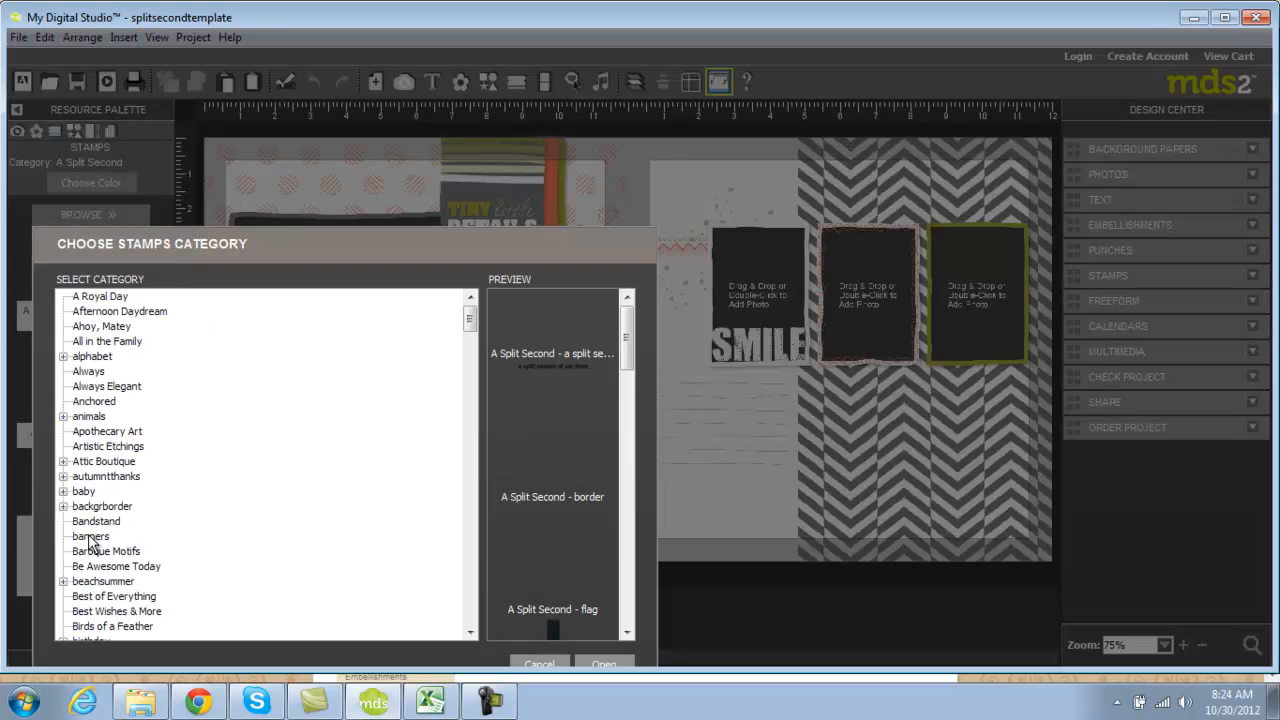
left_click_drag(470, 322, 469, 610)
left_click(115, 498)
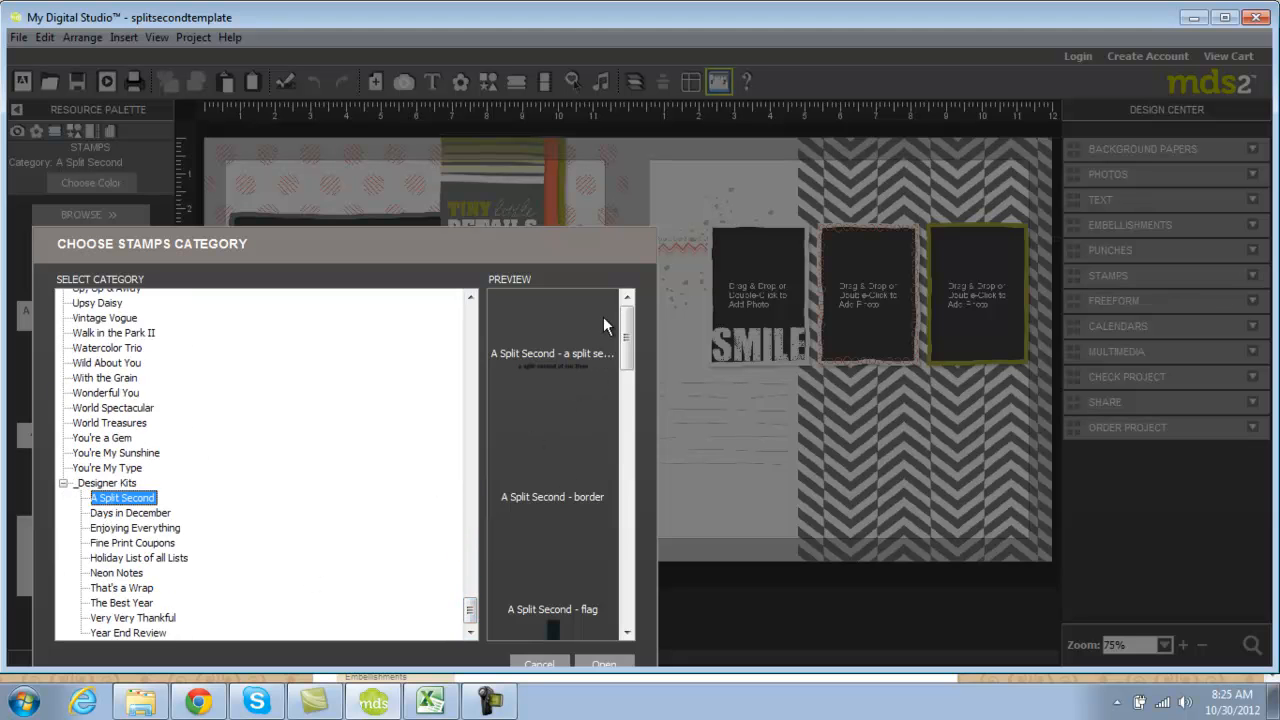
left_click_drag(627, 310, 629, 396)
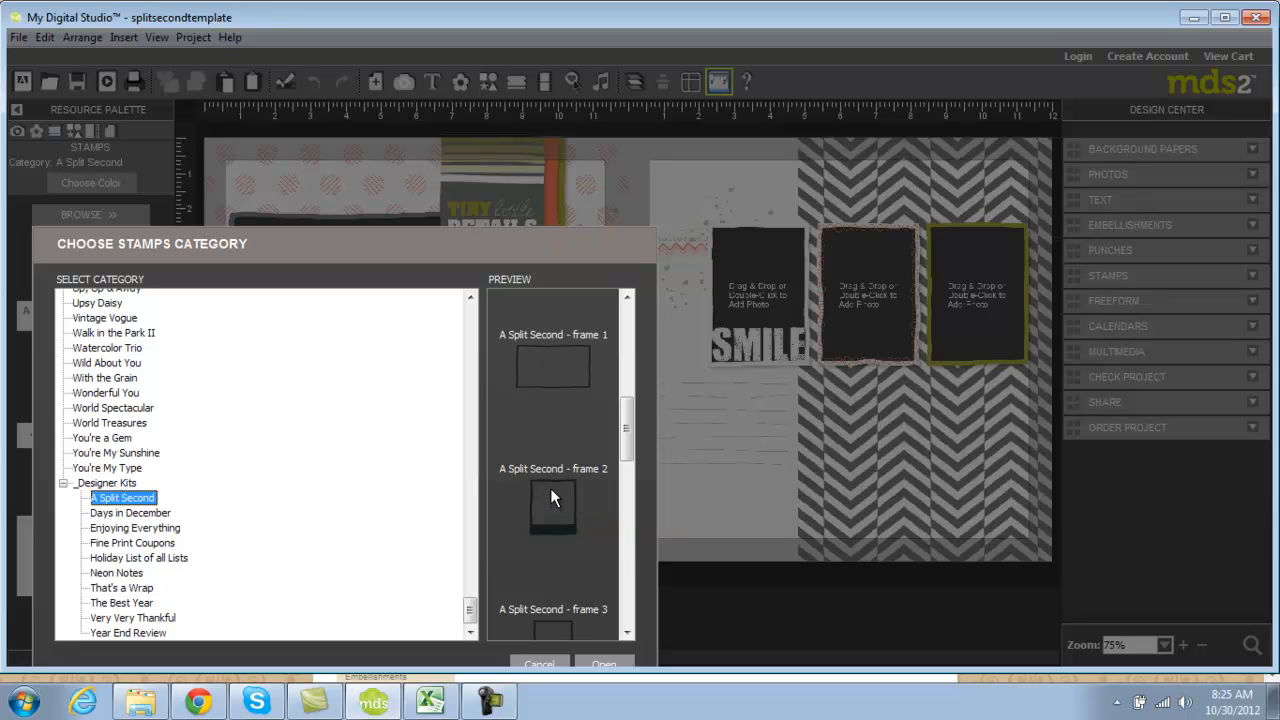
left_click(616, 662)
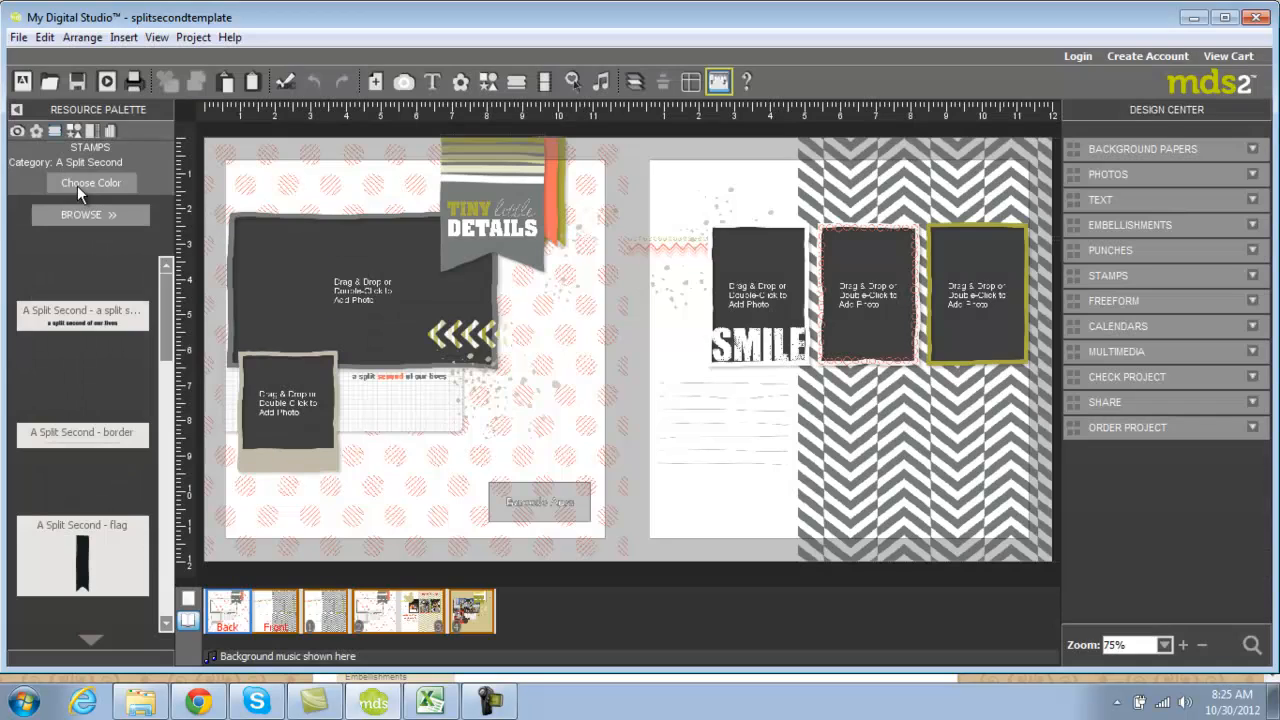
Step: Look through the Extras, Labels & Tags and Photo Boxes punch categories and close the category chooser
left_click(73, 132)
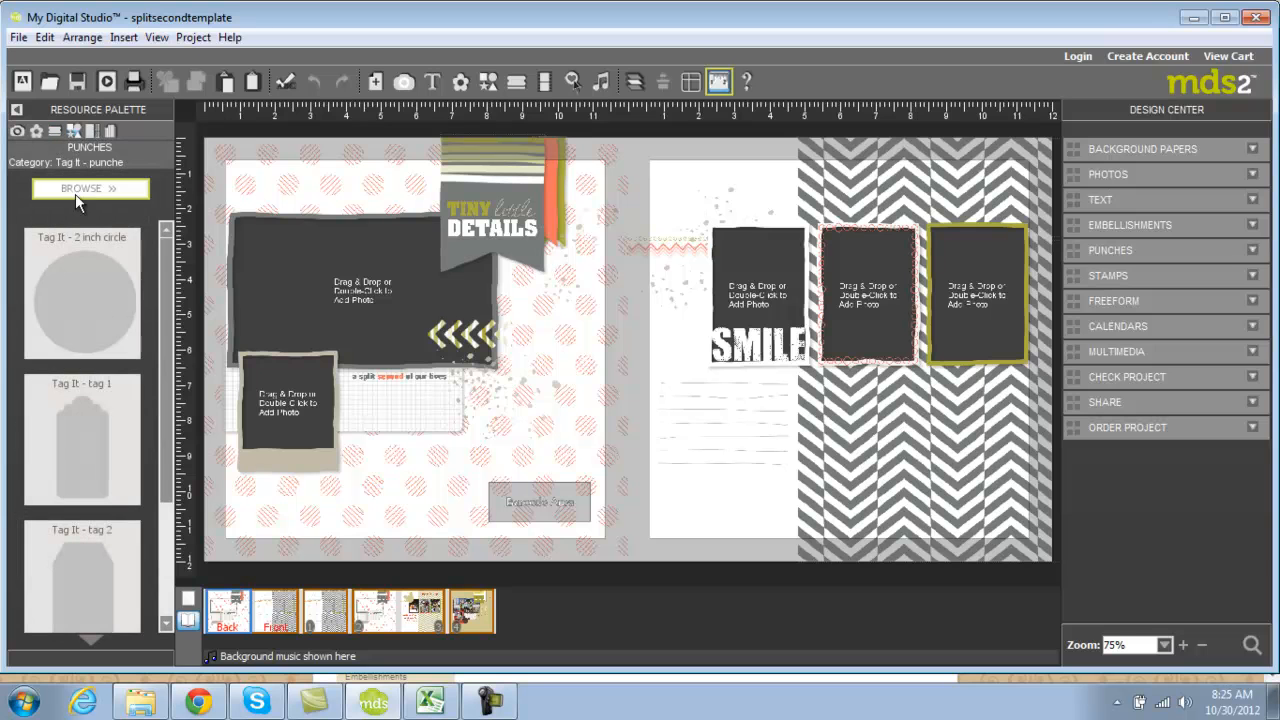
left_click(80, 190)
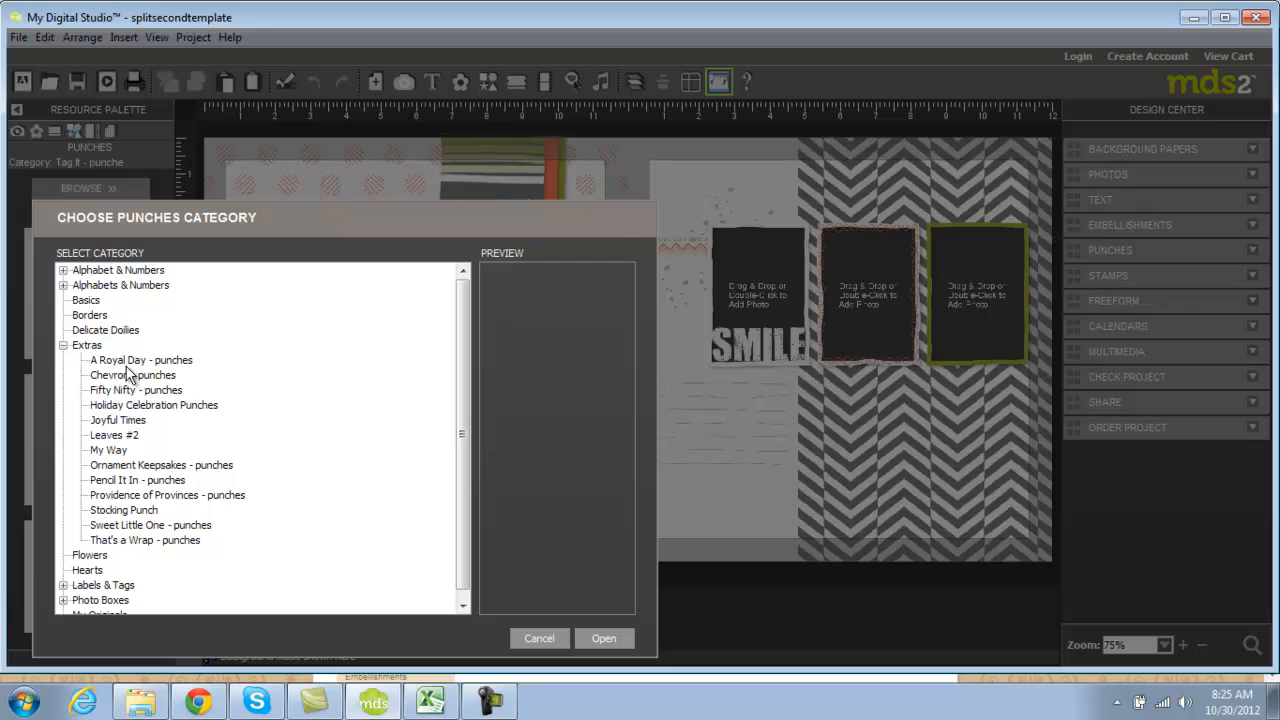
left_click(64, 585)
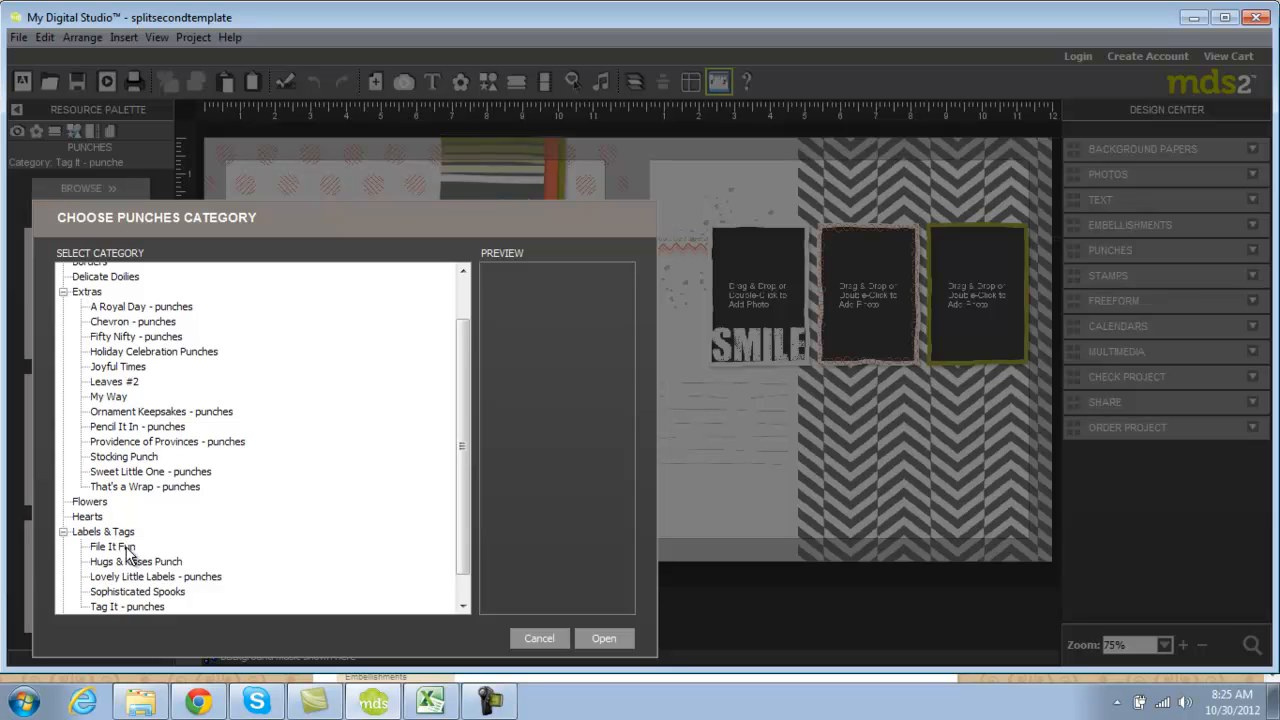
scroll(468, 461, "down", 1)
scroll(468, 461, "down", 2)
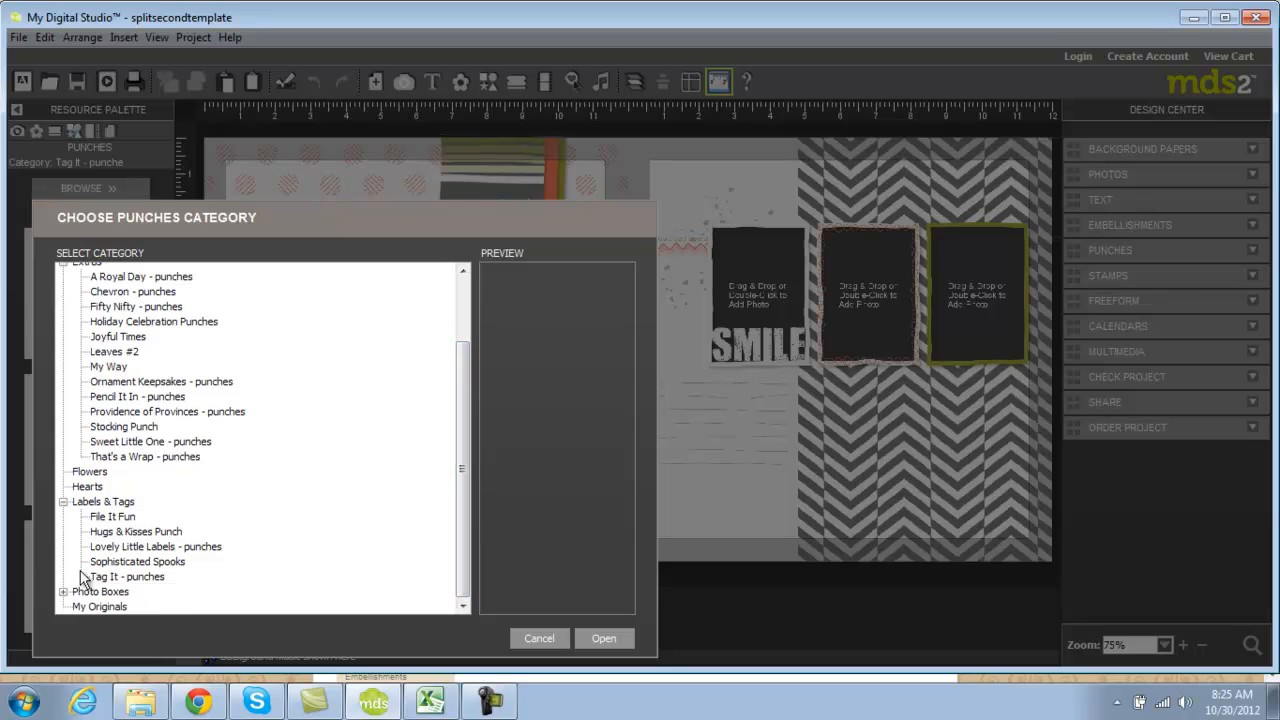
left_click(63, 590)
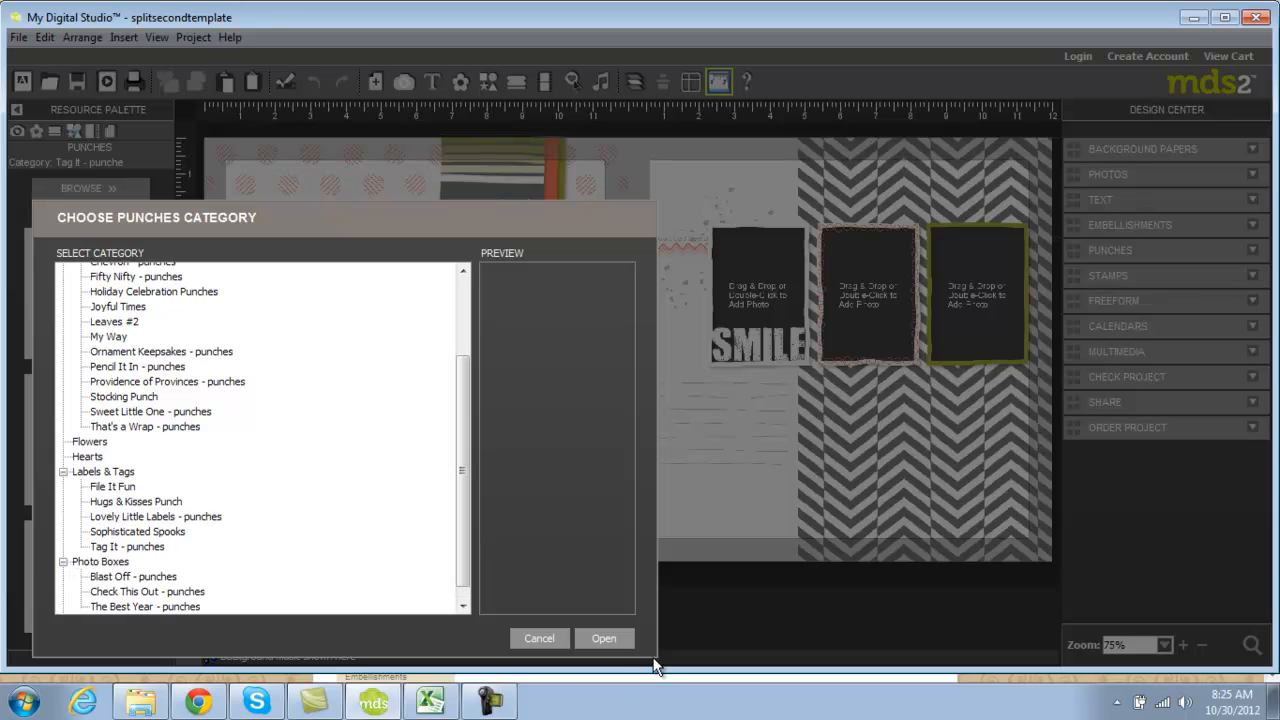
left_click(604, 639)
Step: Load the A Split Second designer series paper from the Designer Kits category as the available background papers
left_click(110, 131)
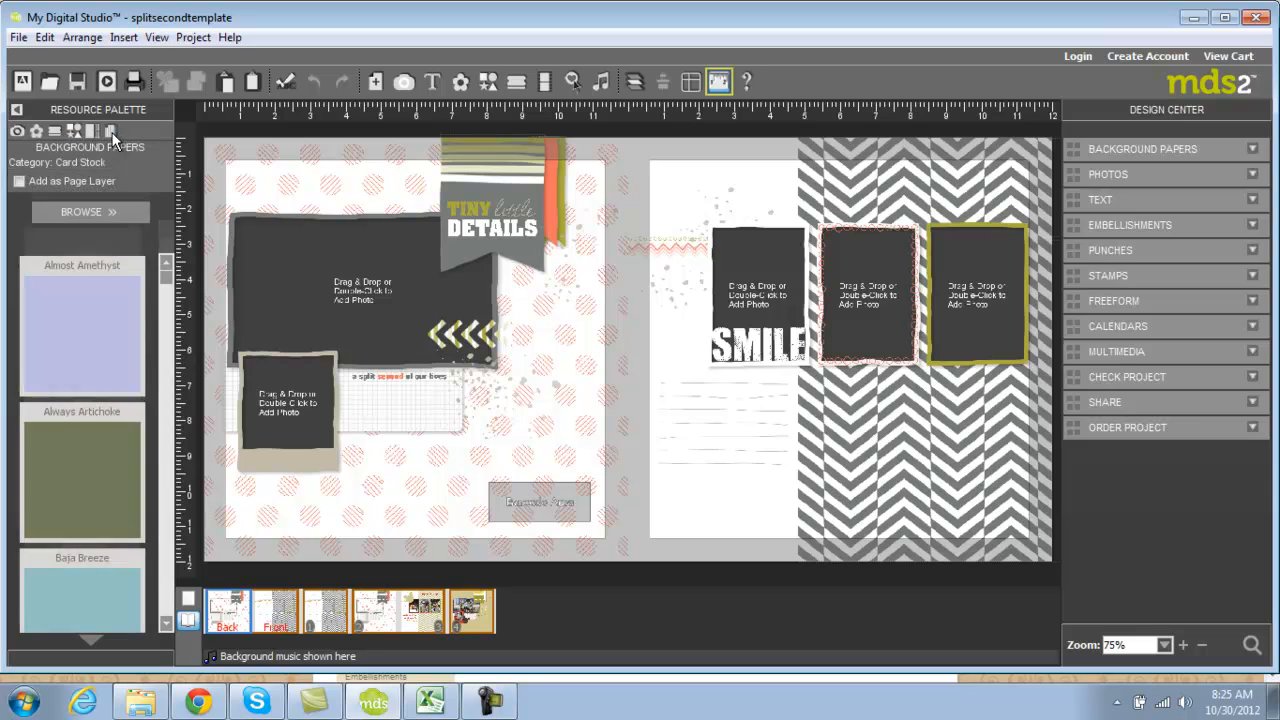
left_click(84, 210)
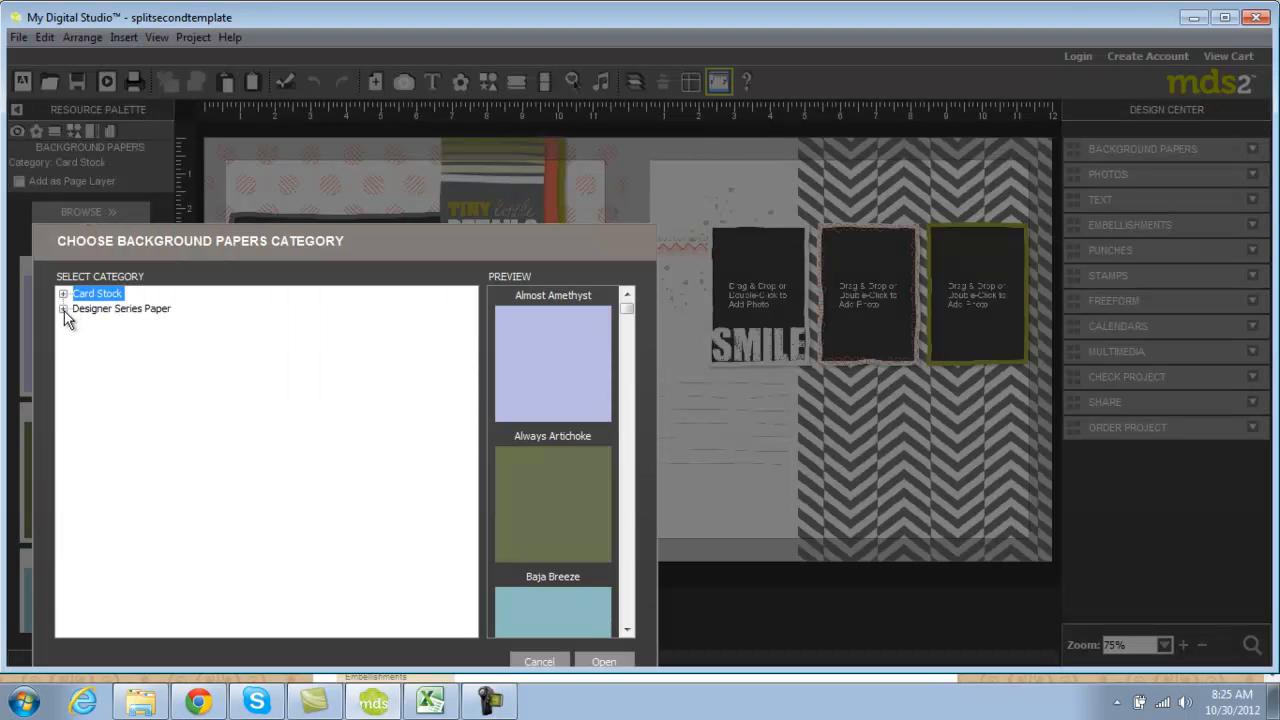
left_click(63, 308)
left_click(80, 518)
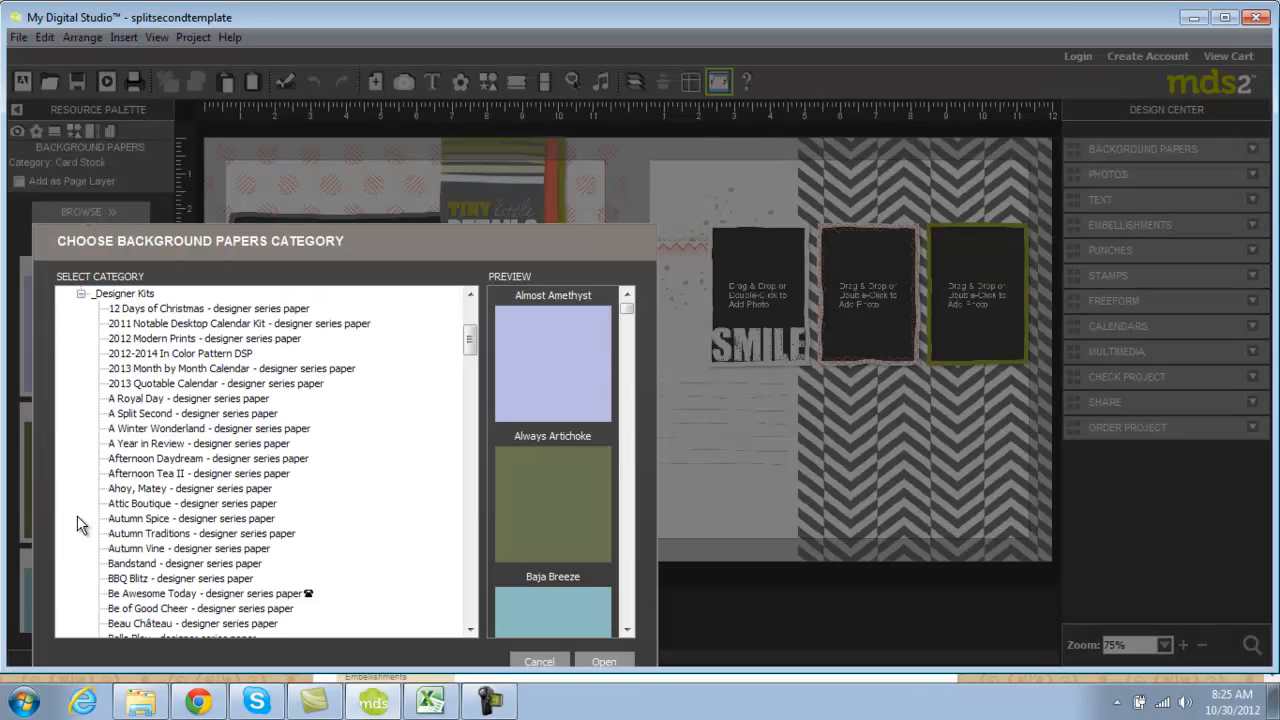
left_click(188, 415)
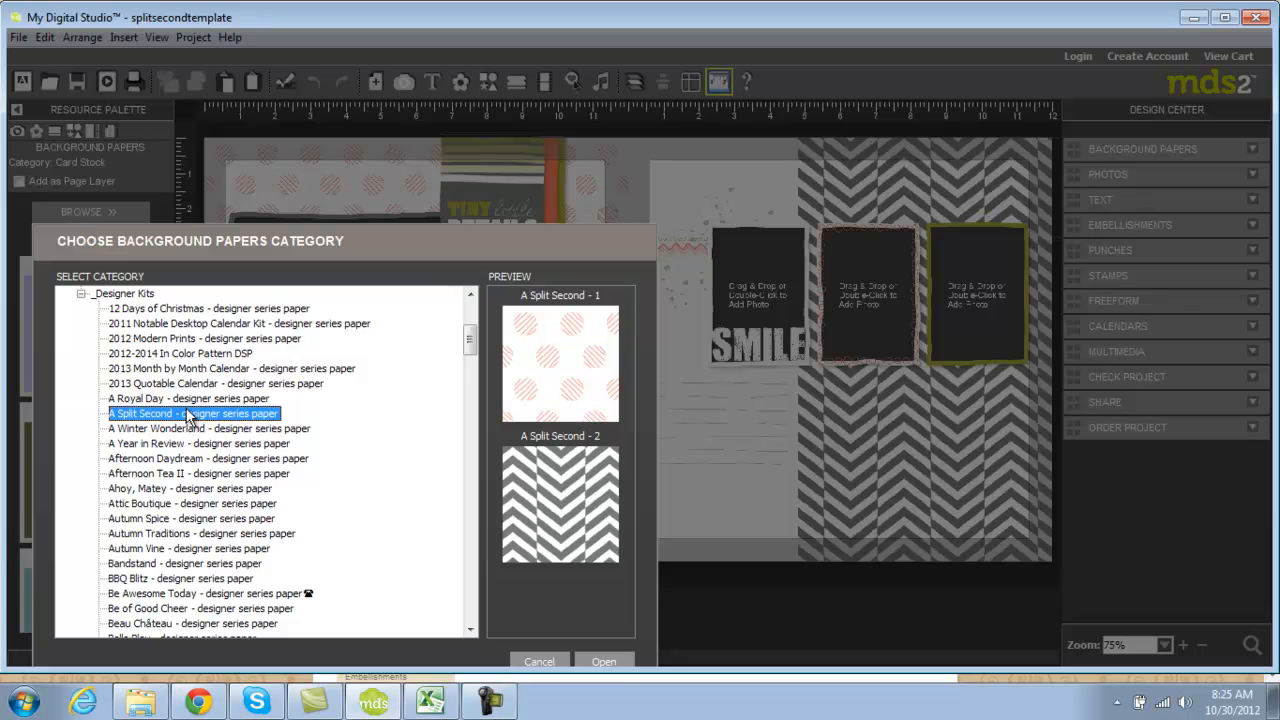
left_click(604, 661)
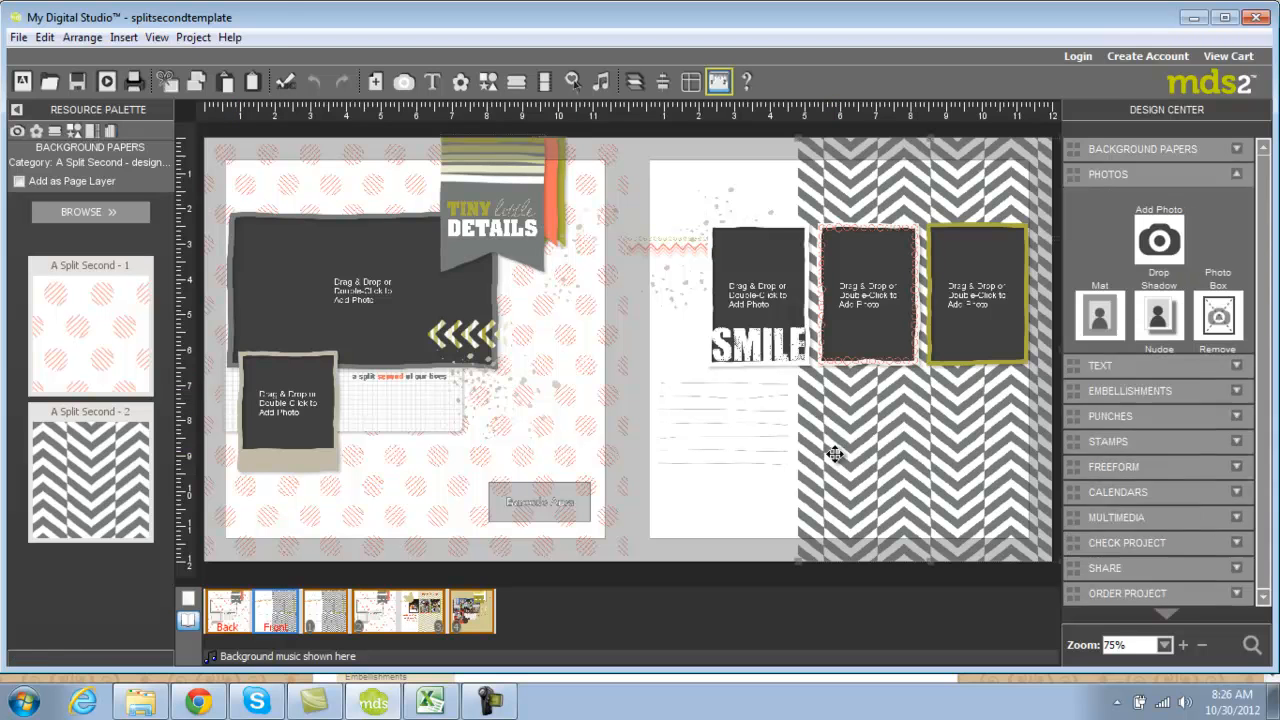
Step: Turn off the Page Bleed Area display for the project
left_click(155, 38)
mouse_move(190, 90)
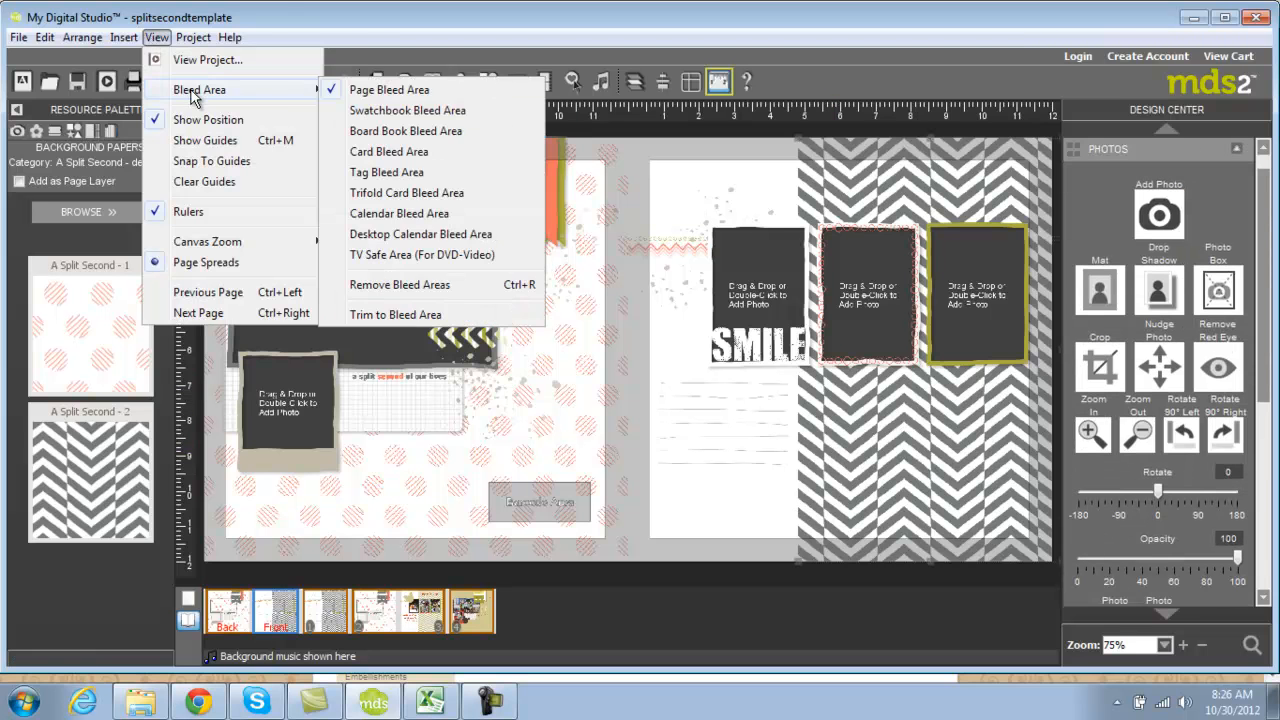
left_click(338, 89)
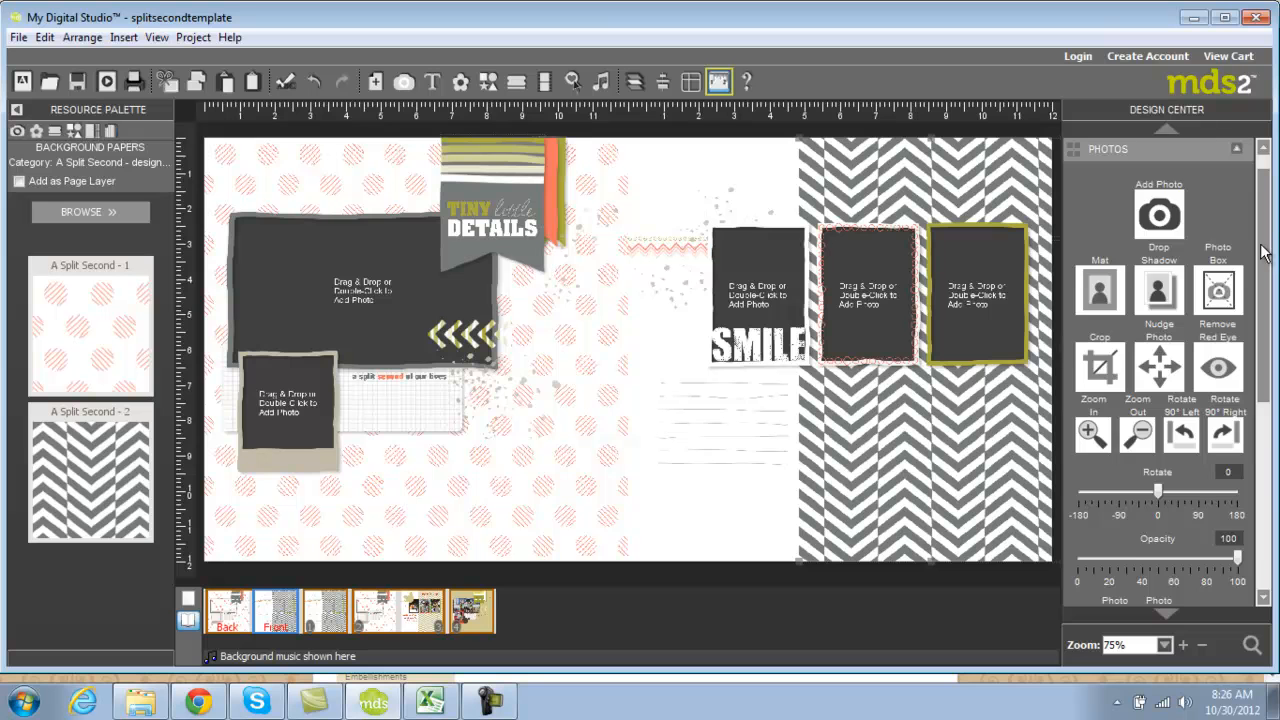
Step: Recolor the gray chevron strip on the front cover with the tan color from the Stampin' Up! palette
scroll(1200, 420, "down", 4)
left_click(1208, 447)
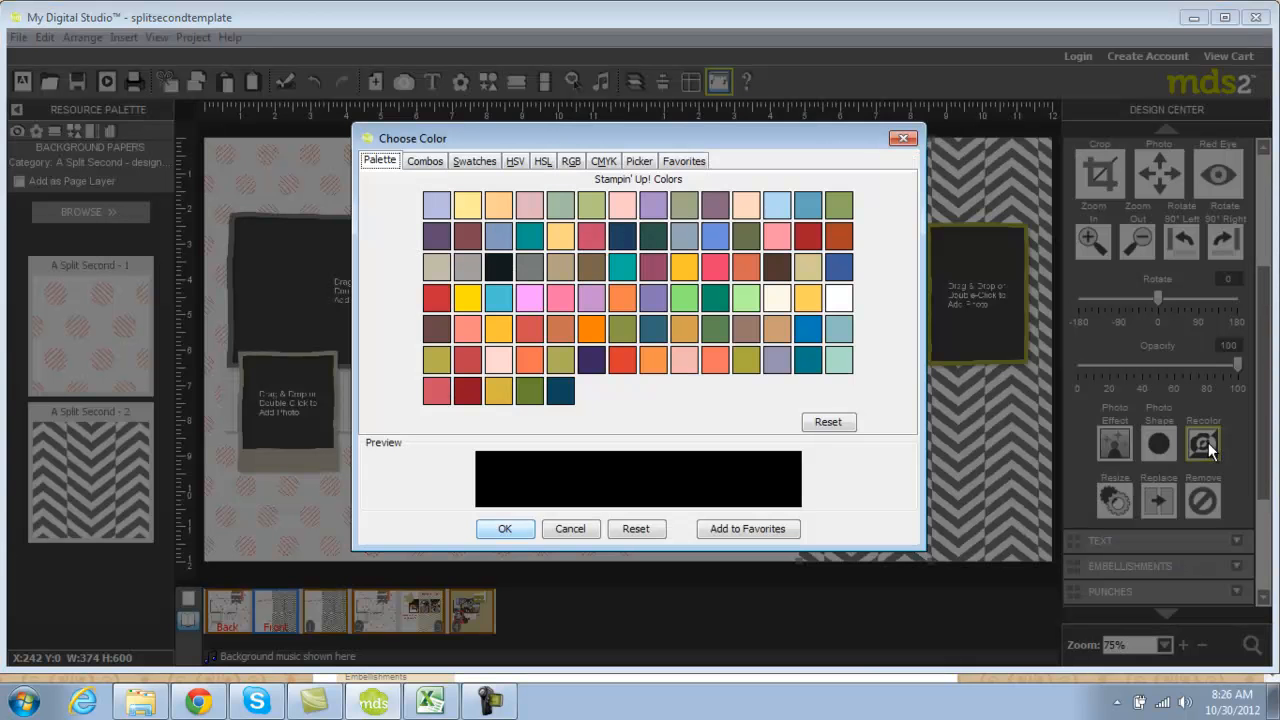
left_click(557, 262)
left_click(505, 528)
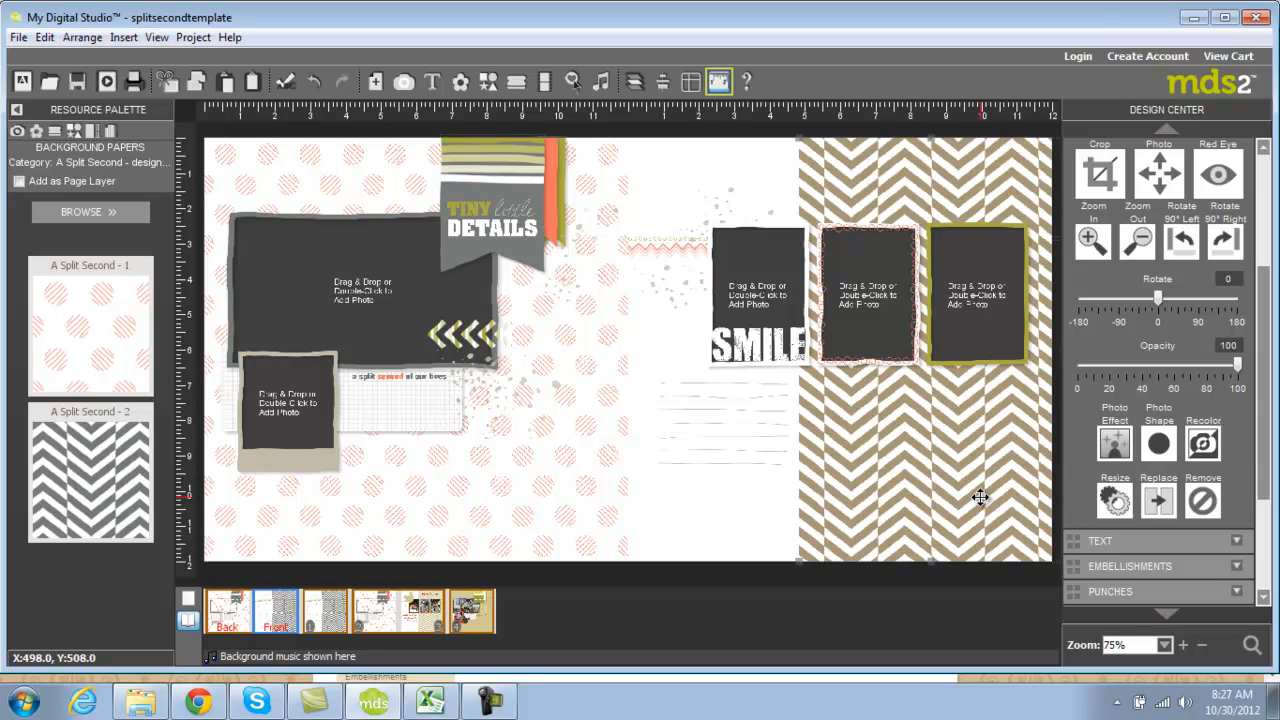
Step: Recolor the coral zigzag embellishment beside the SMILE photo on the front cover to olive green
left_click(630, 254)
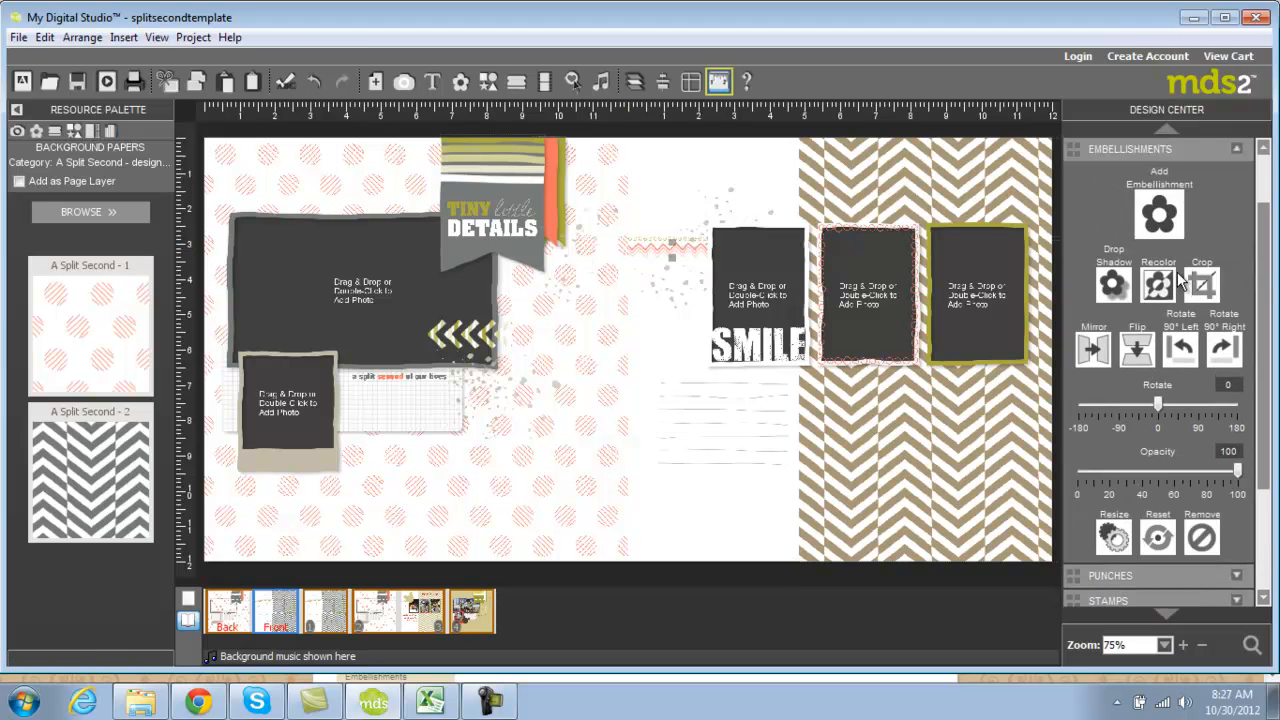
left_click(1159, 280)
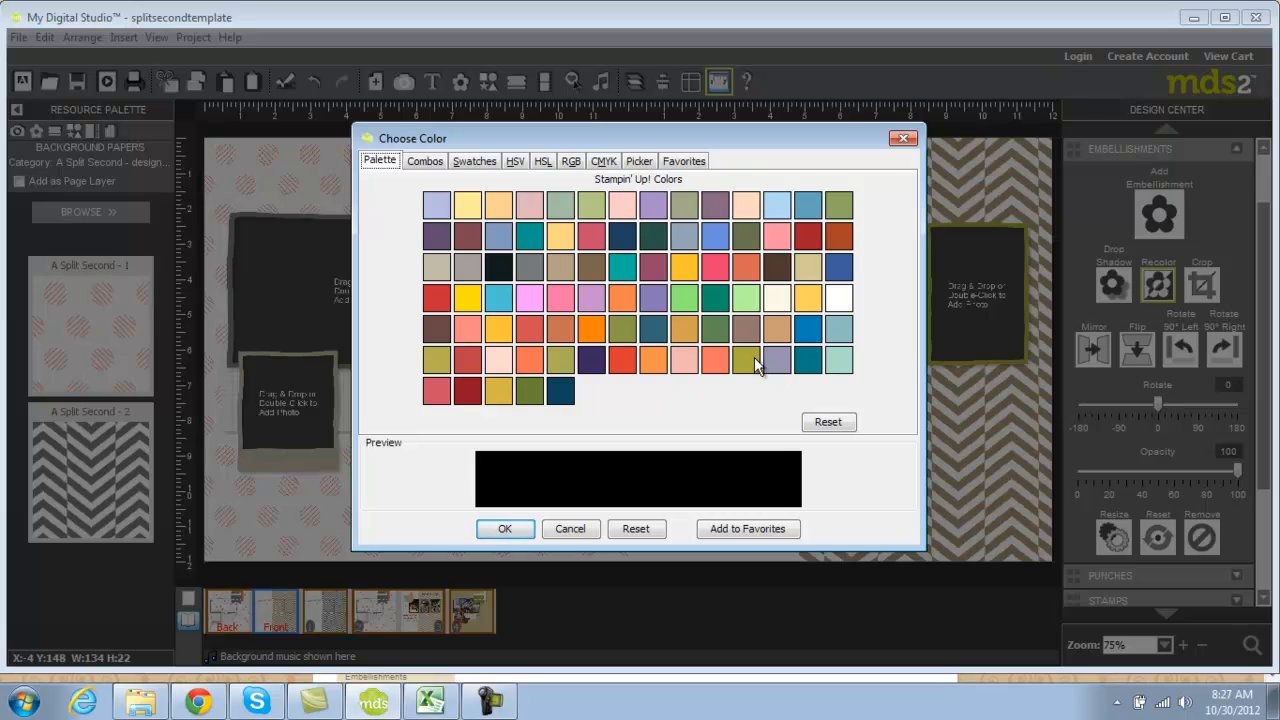
left_click(748, 358)
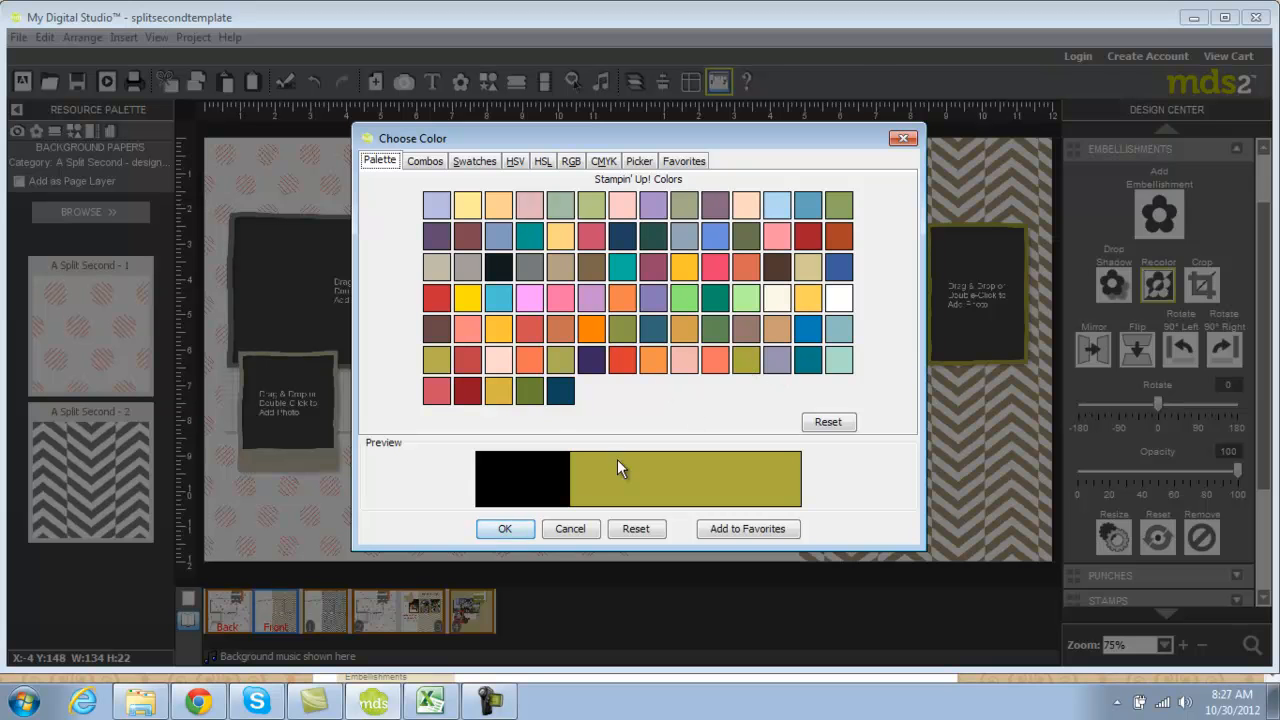
left_click(504, 529)
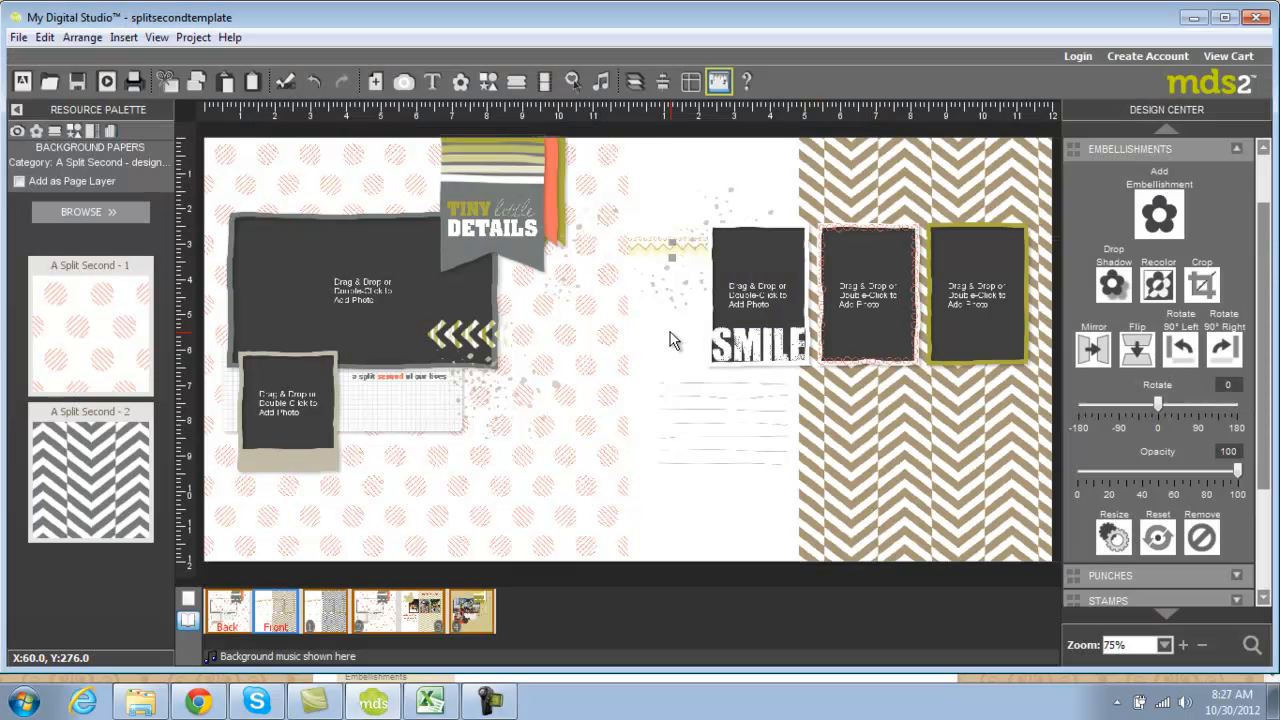
Step: Recolor the gray splatter stamp beside the SMILE photo on the front cover to red-orange from the Stampin' Up! palette
left_click(674, 292)
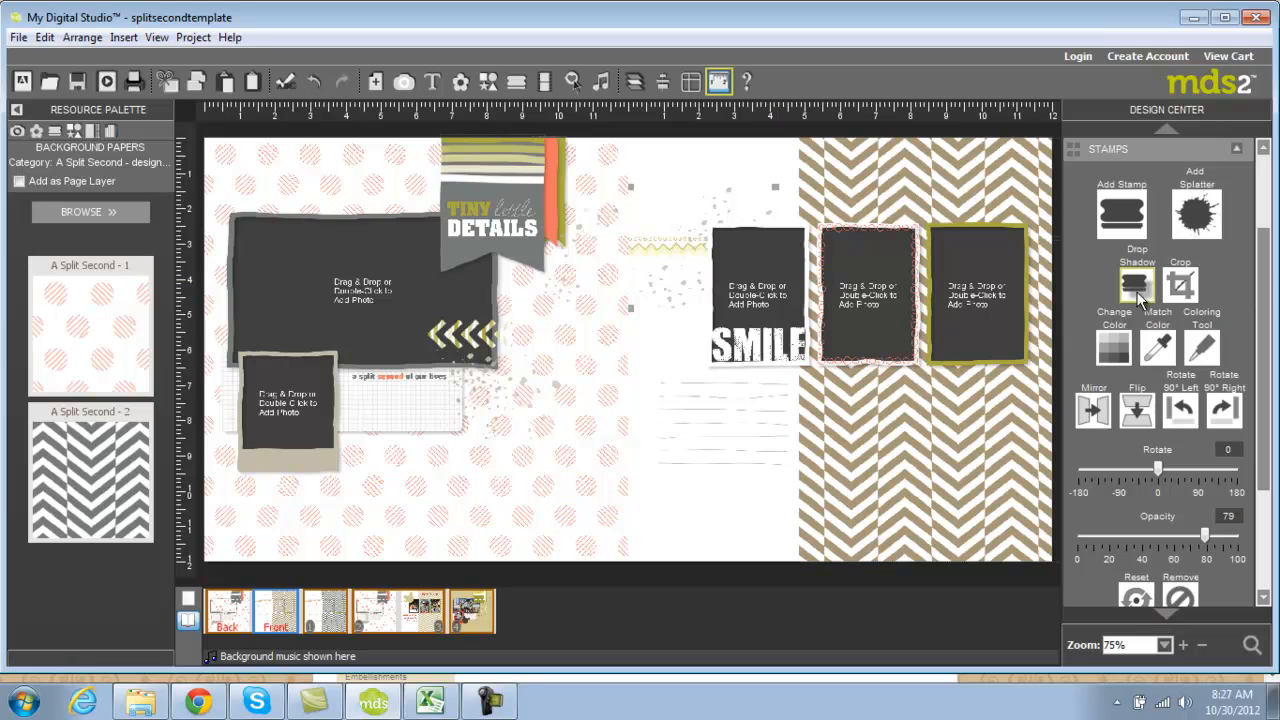
left_click(1125, 345)
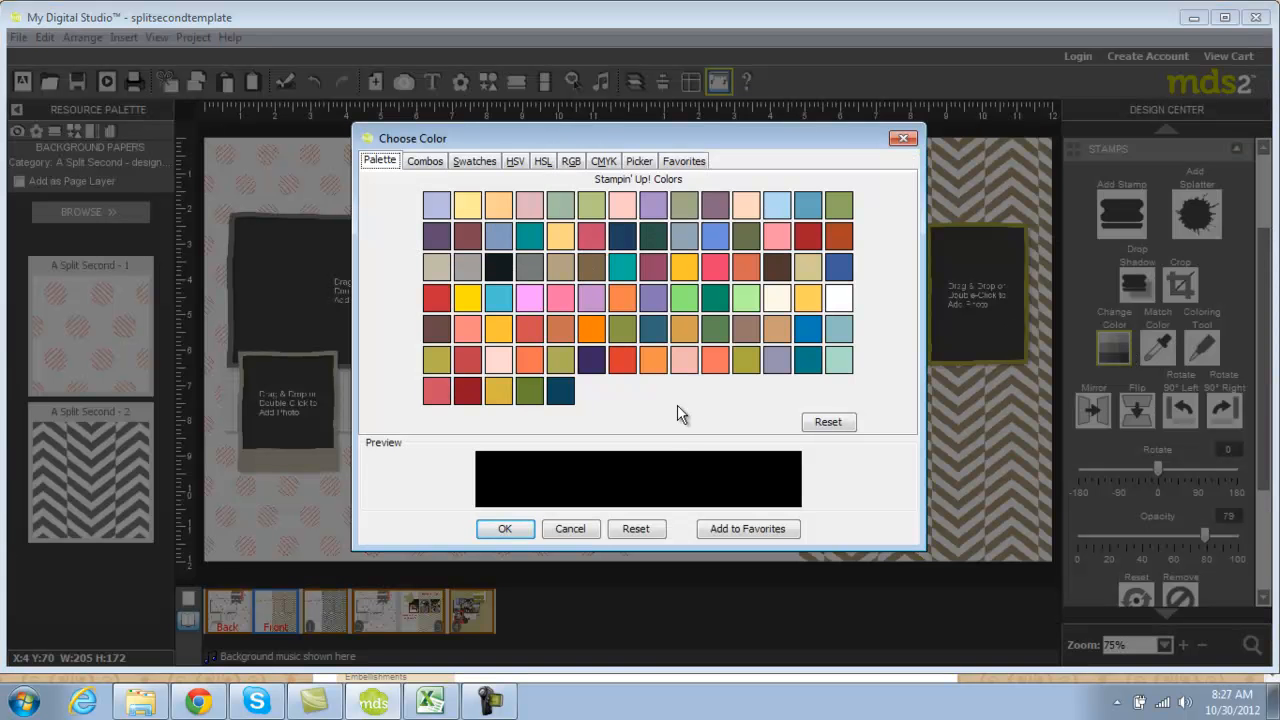
left_click(614, 364)
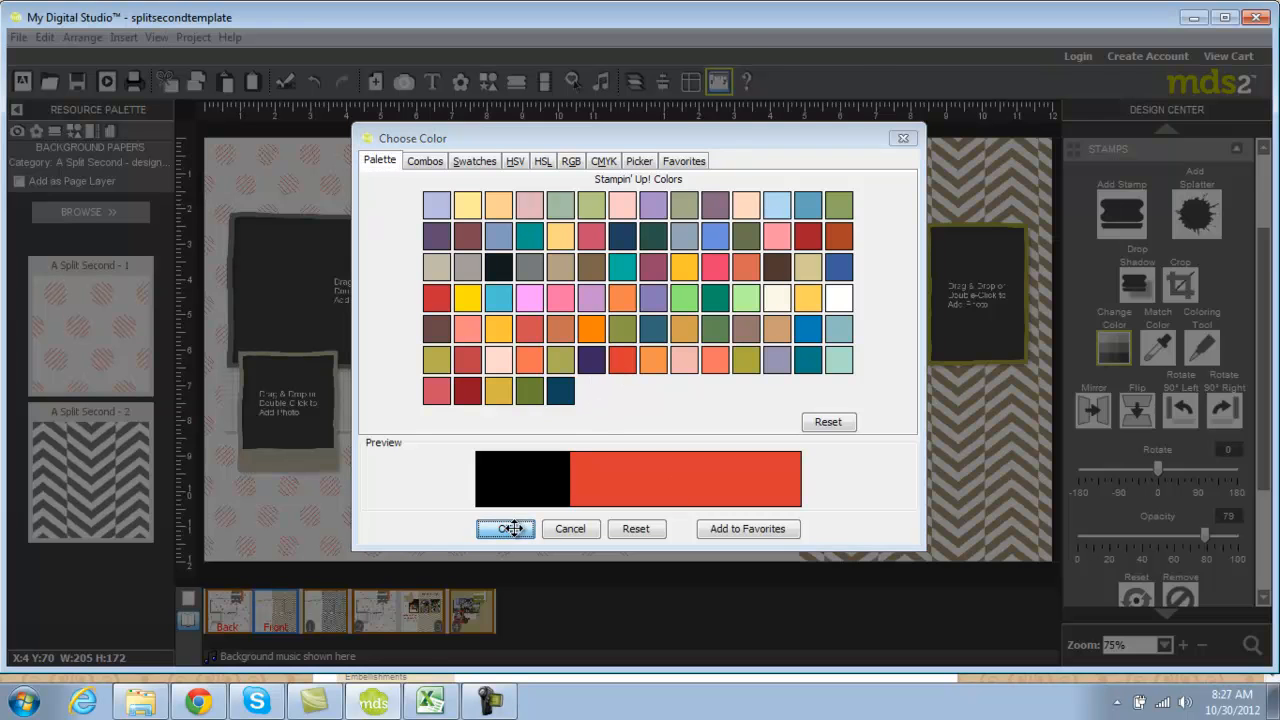
key("Return")
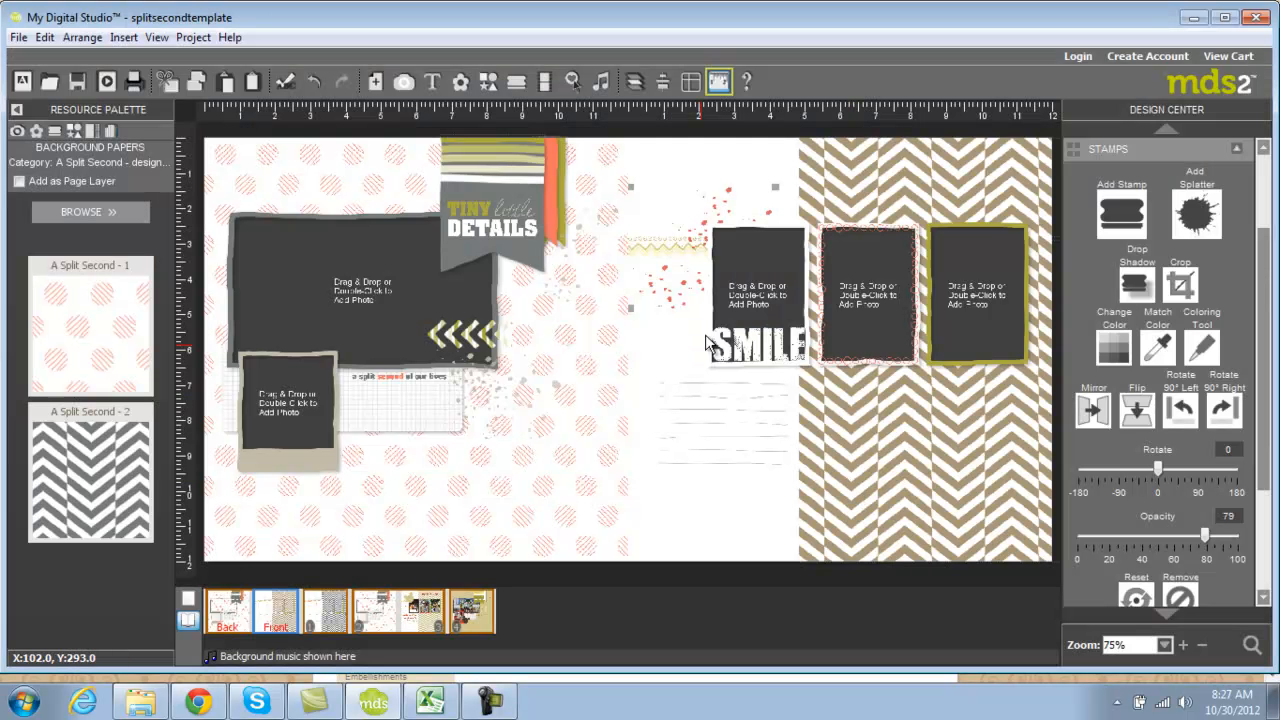
Step: Recolor the journaling lines below the SMILE photo on the front cover to light khaki
left_click(704, 430)
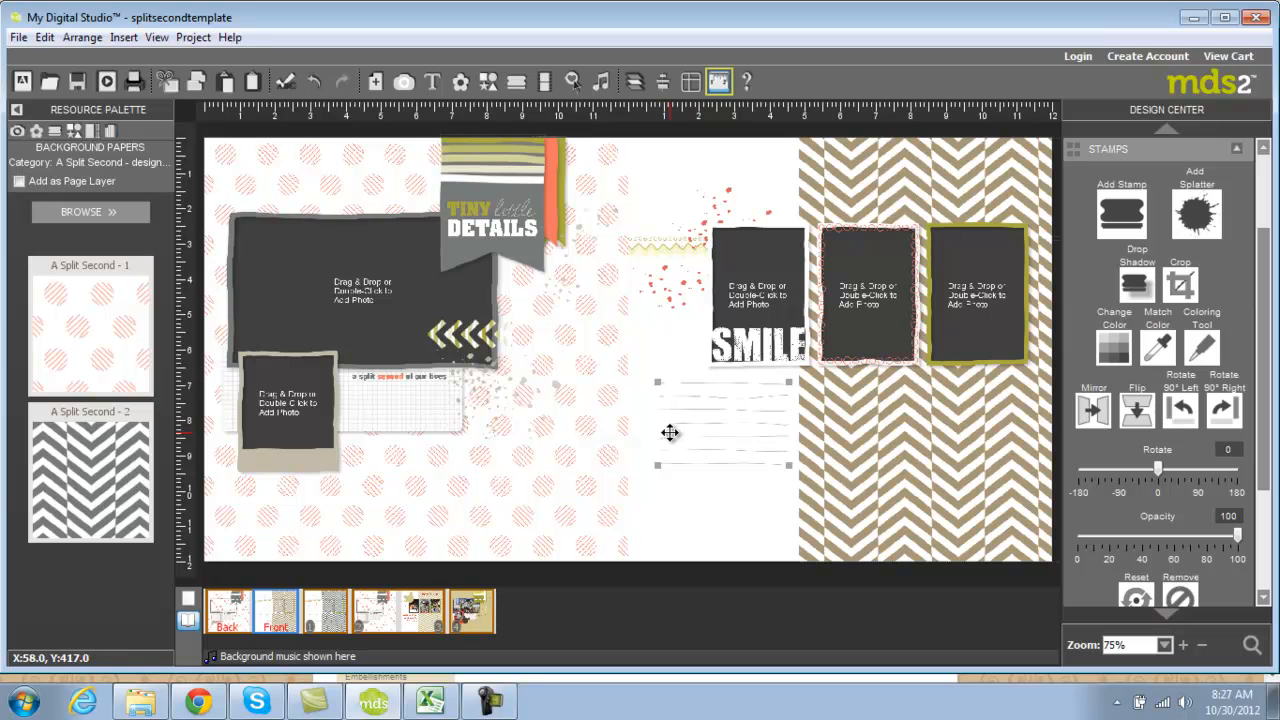
left_click(1130, 345)
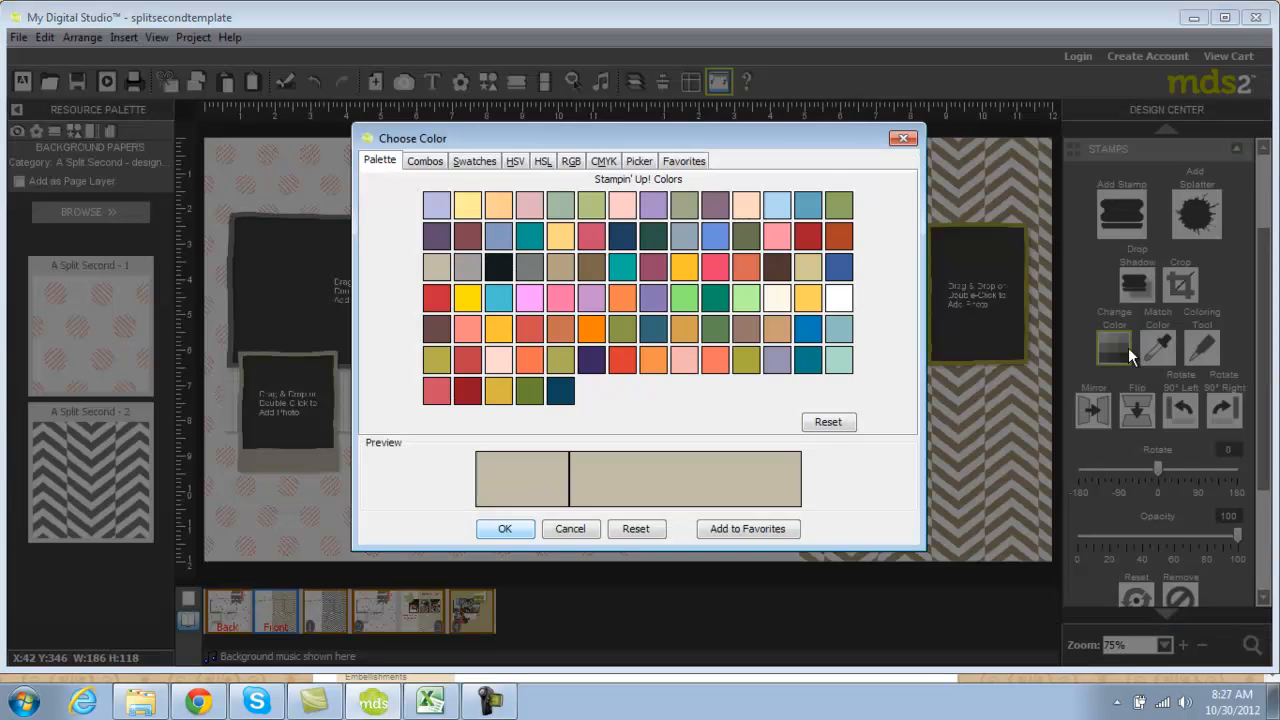
left_click(808, 267)
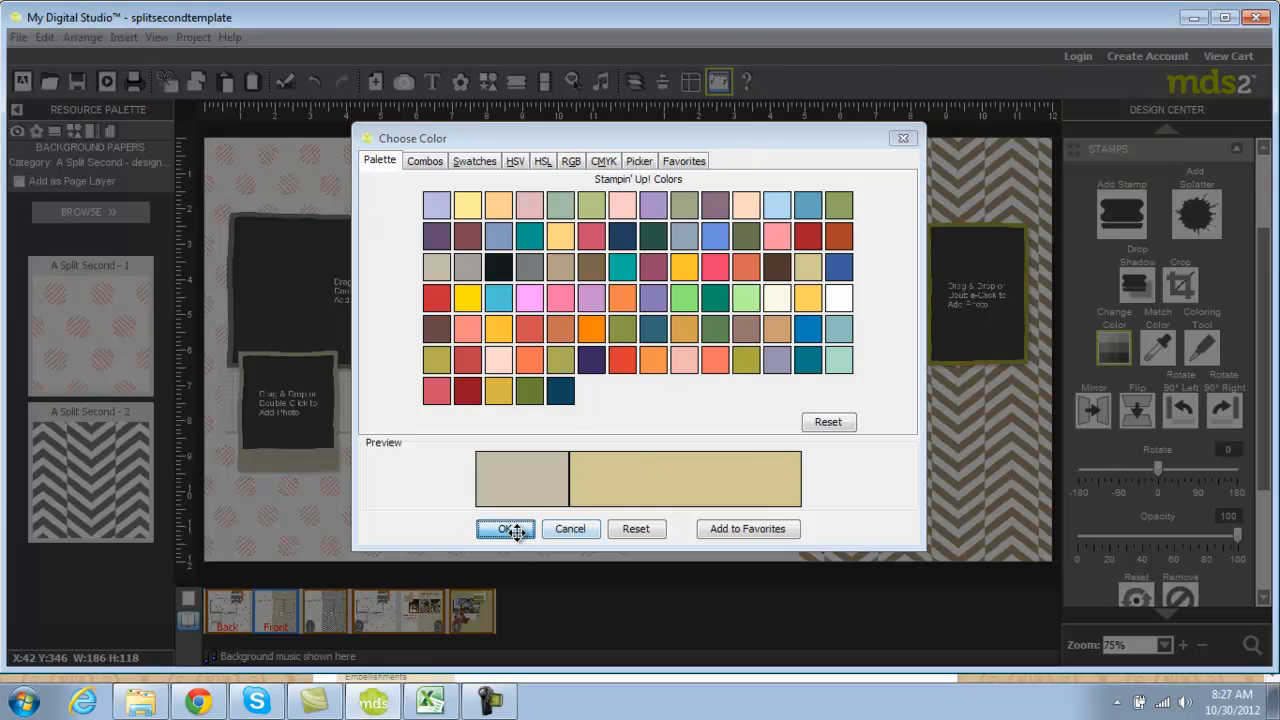
left_click(508, 529)
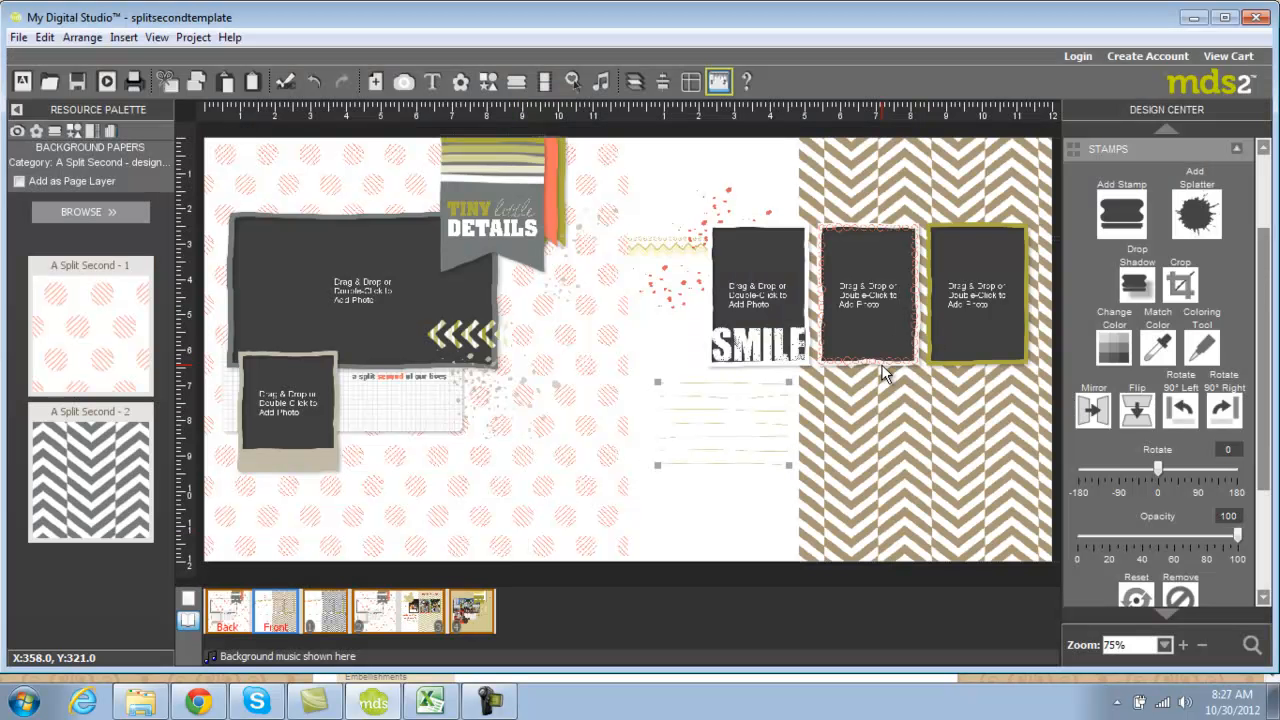
Step: Move the stitched border off the middle front-cover photo, recolor the white frame beneath to red-orange, and put the border back in place
left_click(849, 226)
left_click_drag(849, 226, 873, 354)
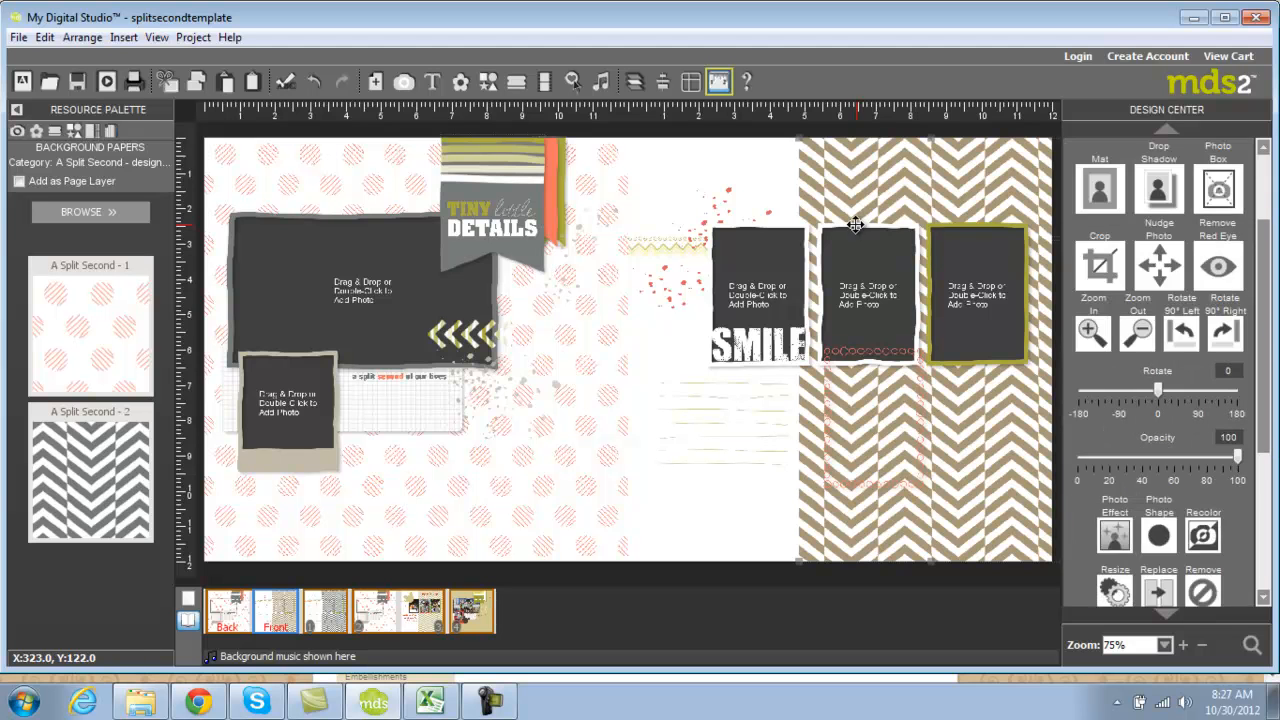
left_click(1113, 343)
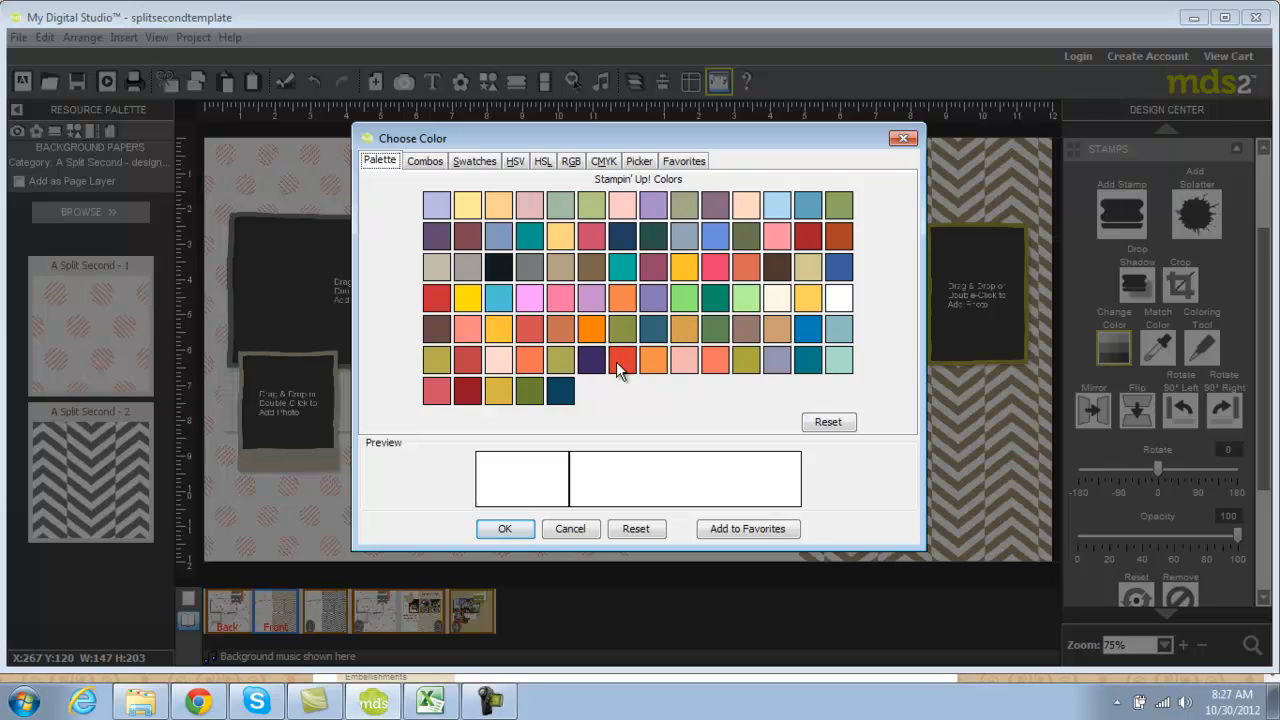
left_click(622, 360)
left_click(505, 530)
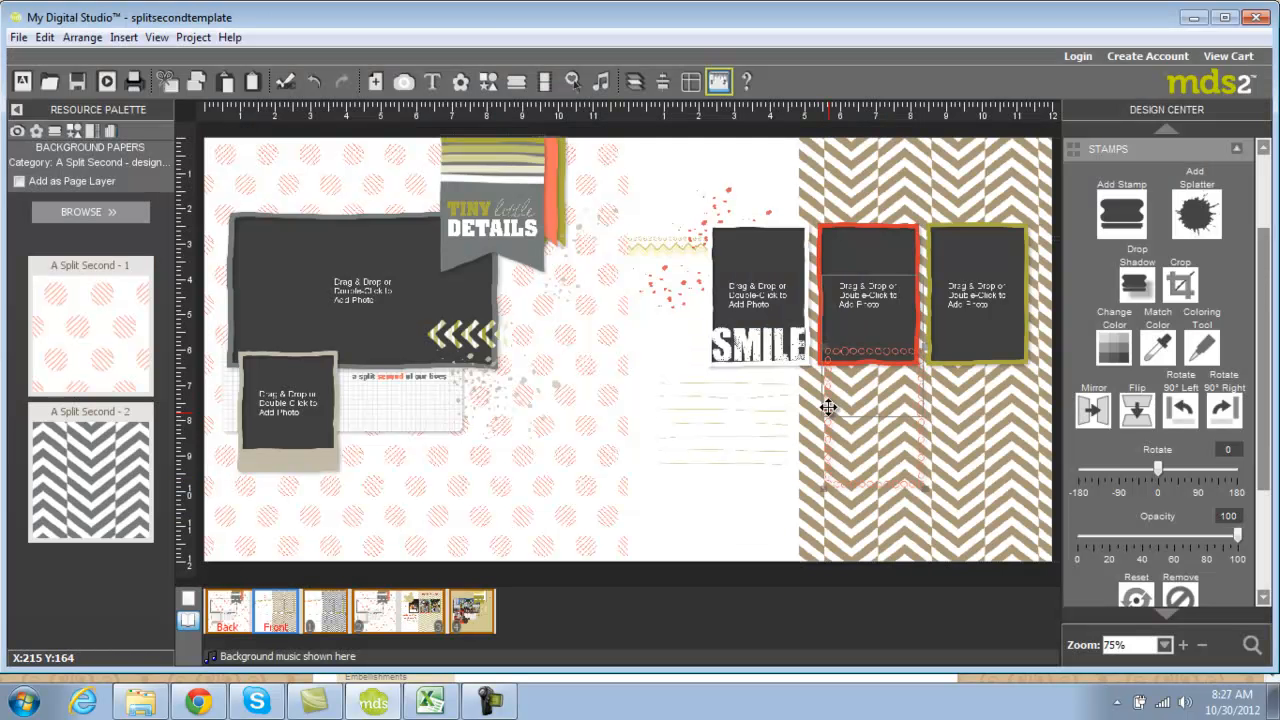
left_click_drag(826, 365, 826, 243)
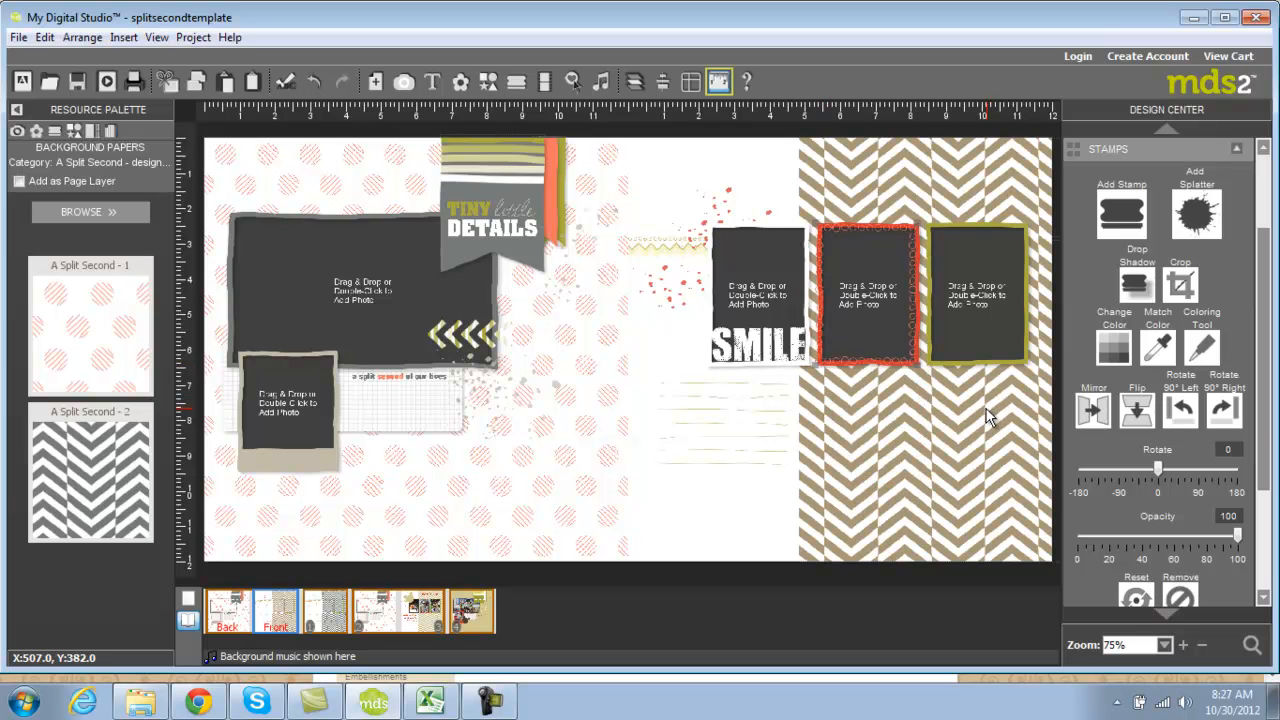
Step: Recolor the white frame around the SMILE photo on the front cover to dark brown
left_click(779, 227)
left_click(1114, 348)
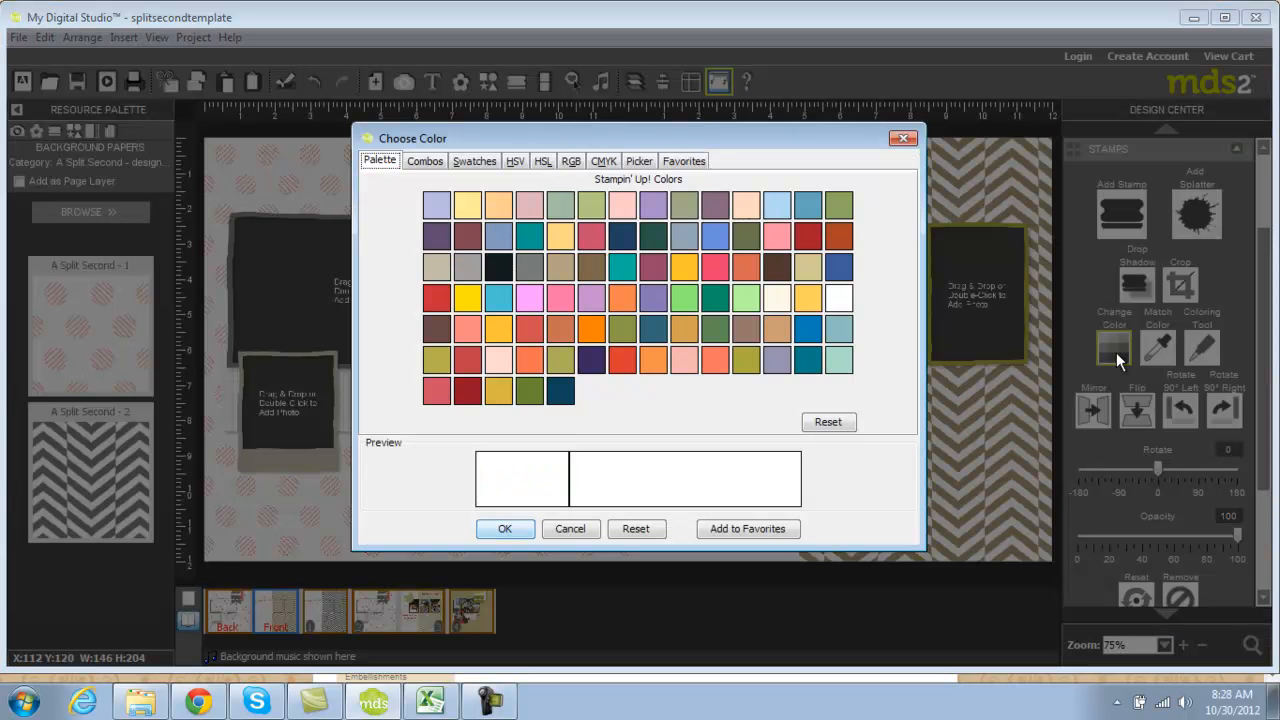
left_click(776, 264)
left_click(512, 528)
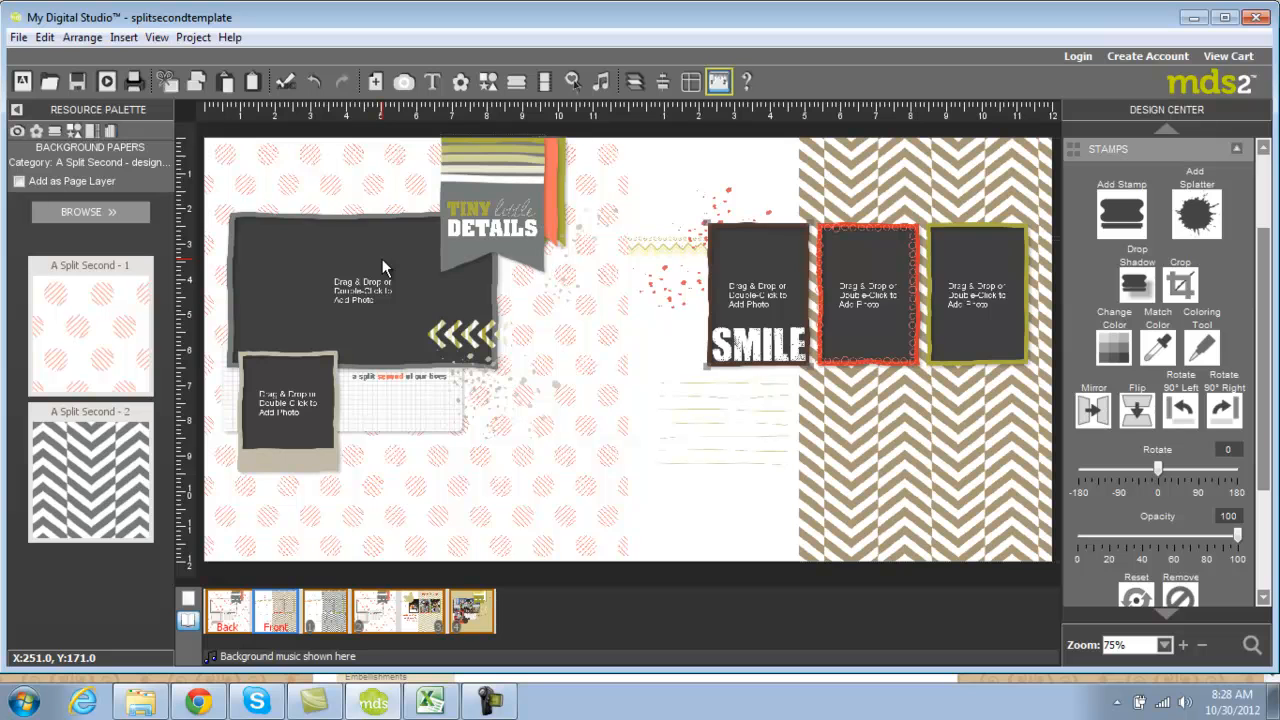
Step: Select the back cover and load the Card Stock category as the available background papers
left_click(268, 210)
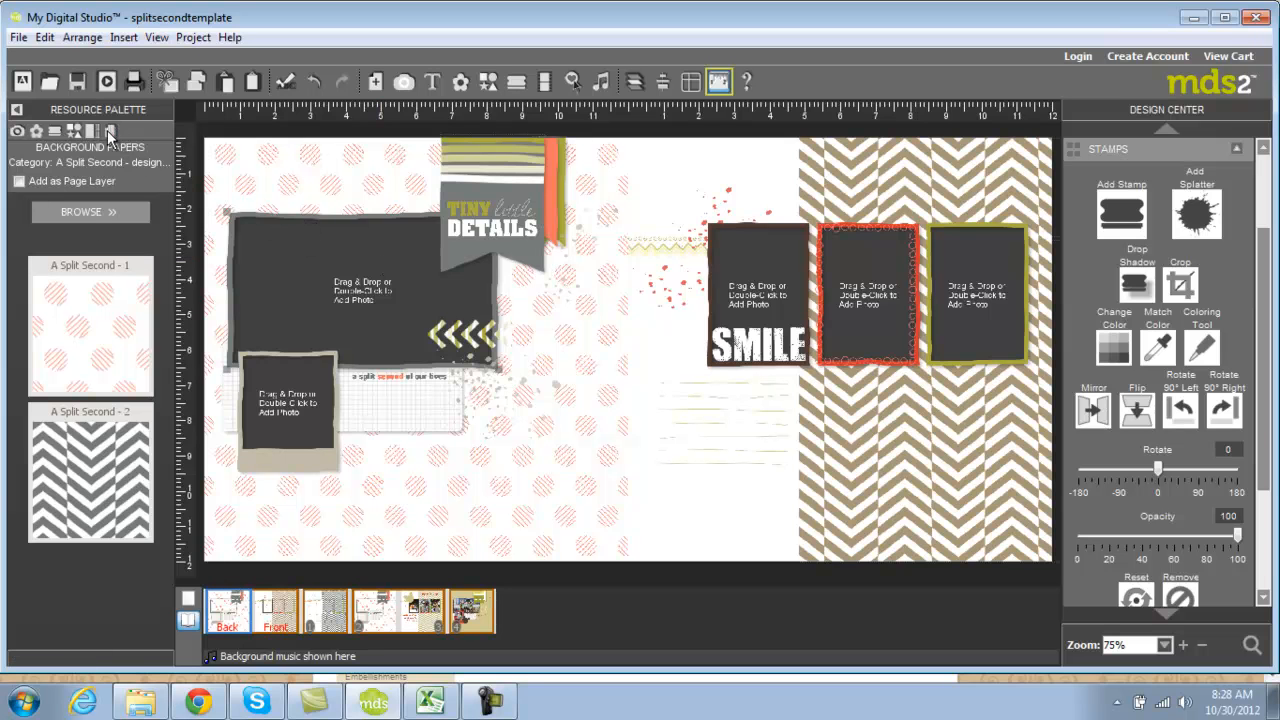
left_click(93, 213)
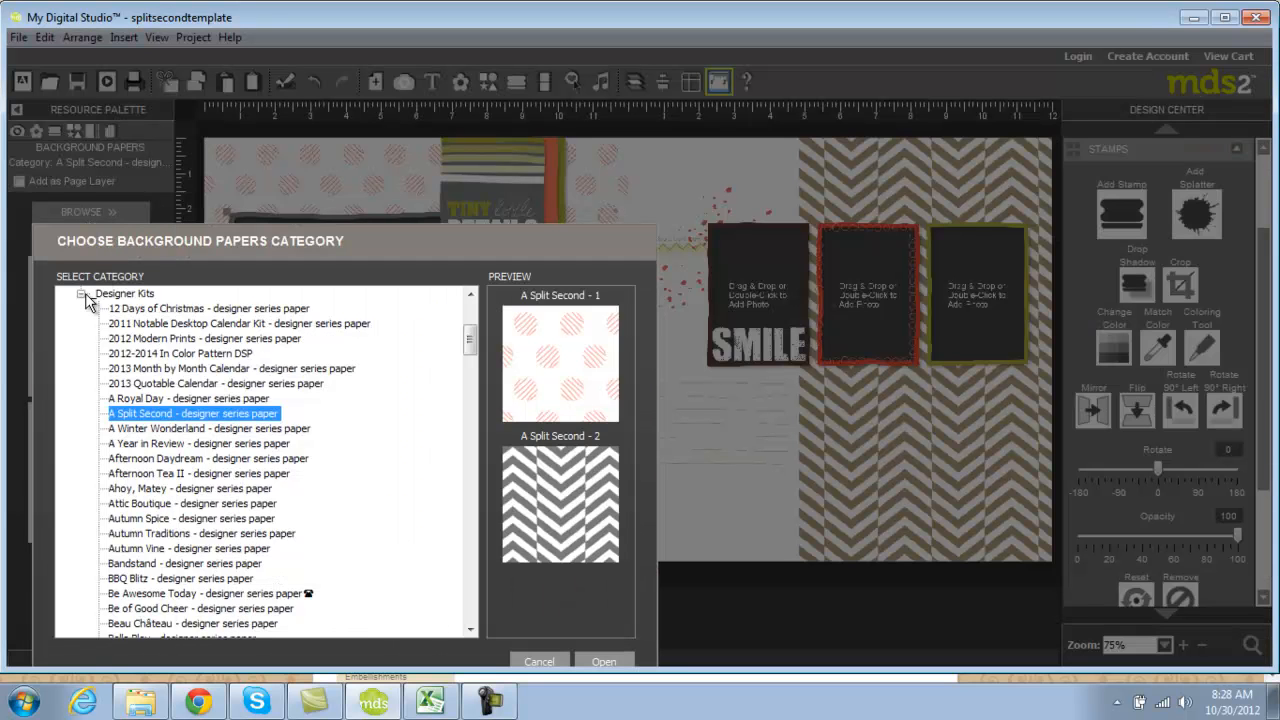
left_click(81, 293)
left_click(100, 294)
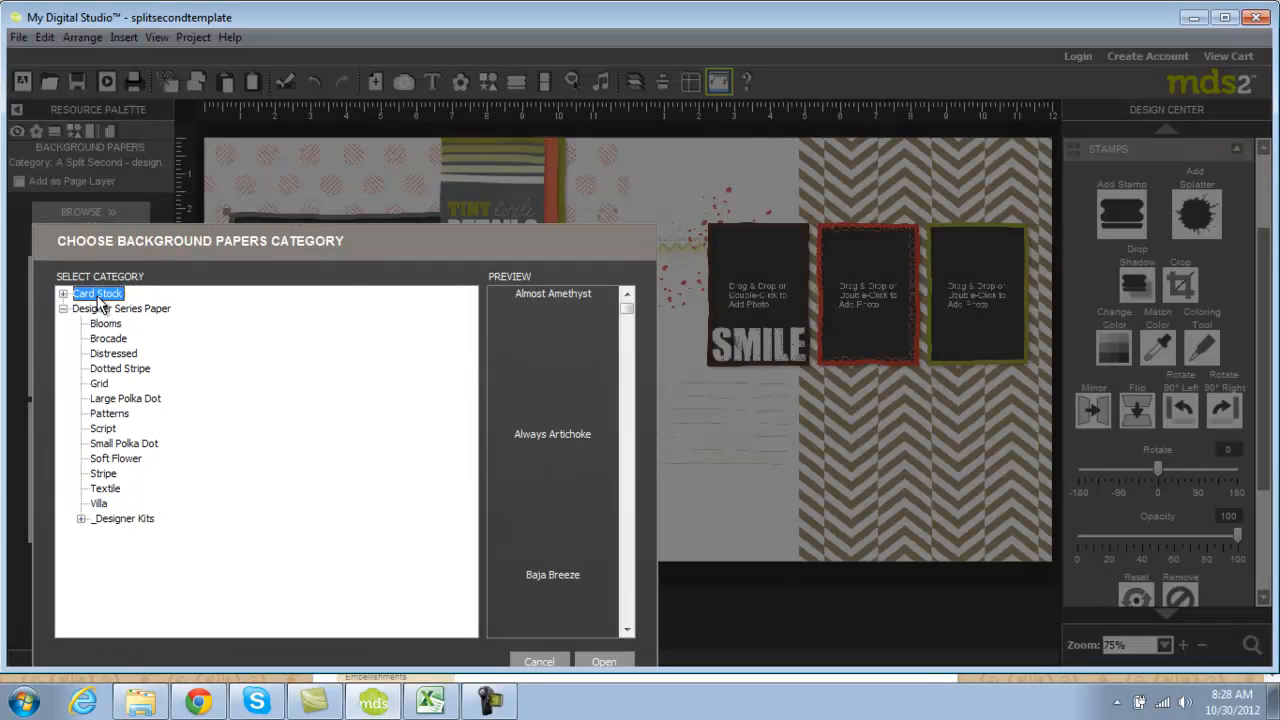
left_click(603, 661)
Step: Apply the Crumb Cake card stock as the back cover's background
scroll(159, 535, "down", 2)
scroll(158, 540, "down", 6)
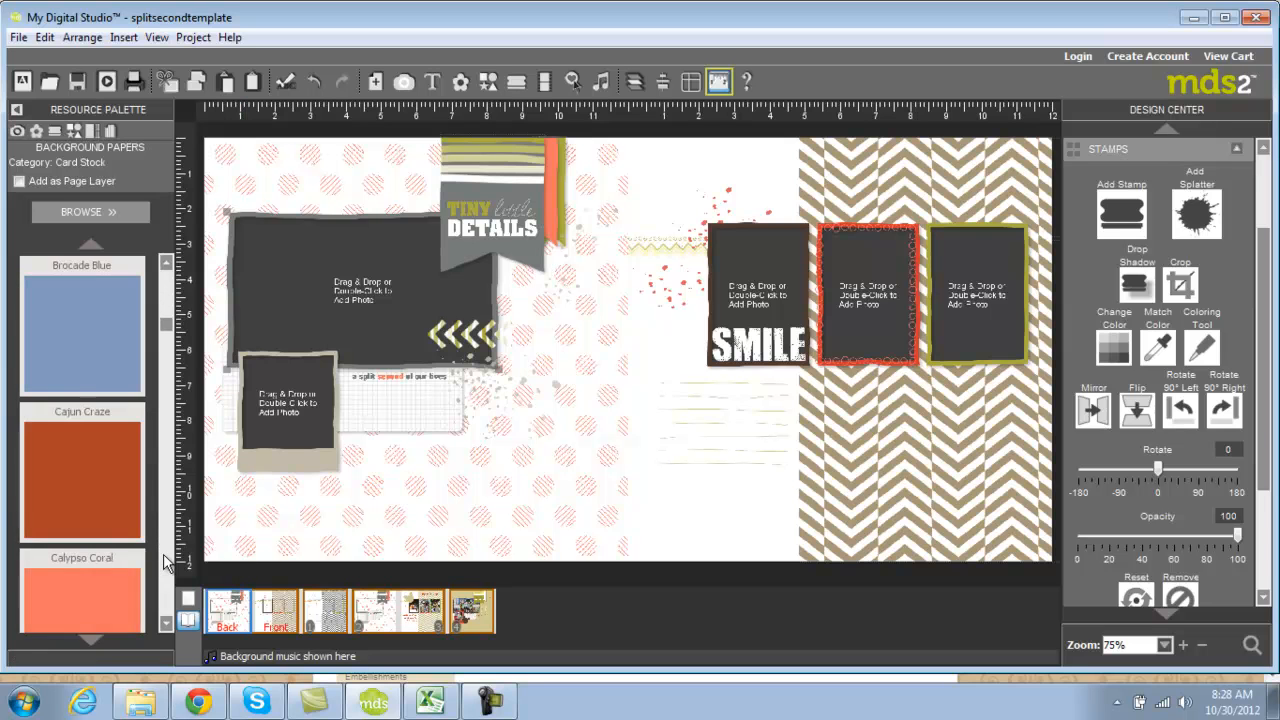
scroll(164, 558, "down", 4)
left_click_drag(120, 480, 407, 487)
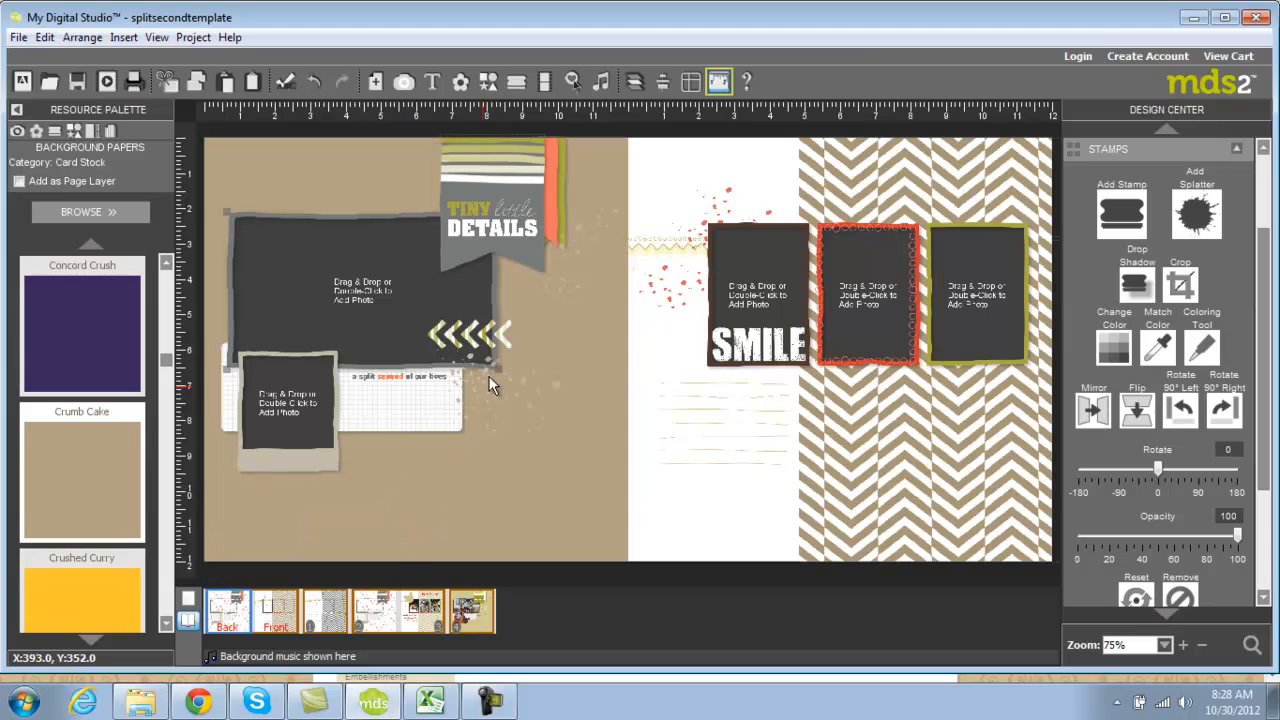
Step: Recolor the splatter stamp at the lower corner of the large back-cover photo to red-orange
left_click(495, 417)
left_click(1114, 345)
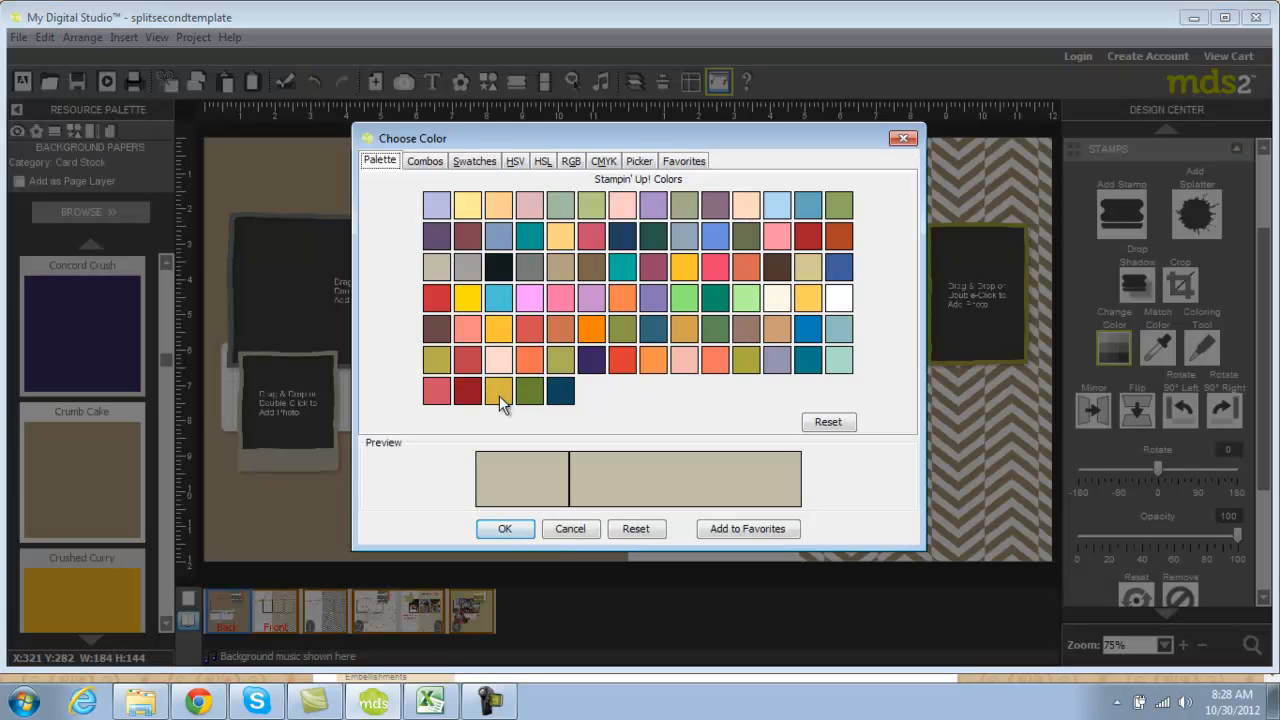
left_click(630, 362)
left_click(506, 527)
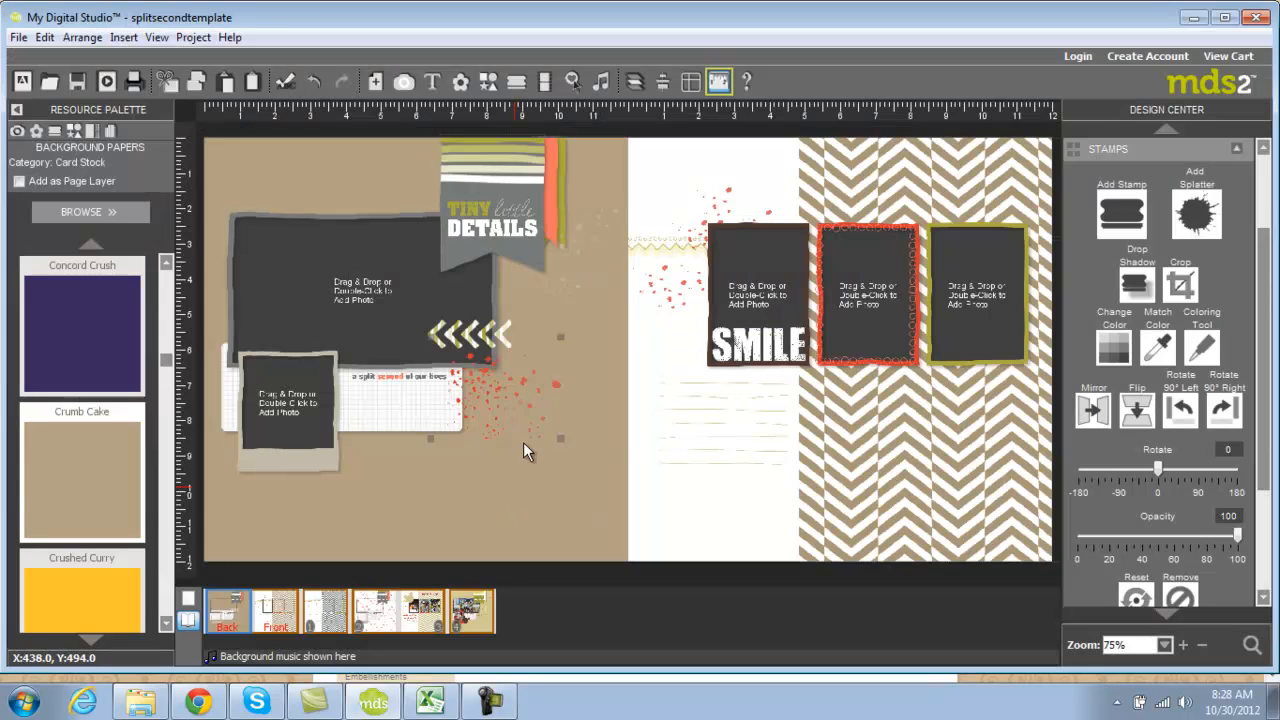
Step: Recolor the rotated splatter stamp beside the TINY little DETAILS banner on the back cover to dark red
left_click(550, 268)
left_click(1118, 345)
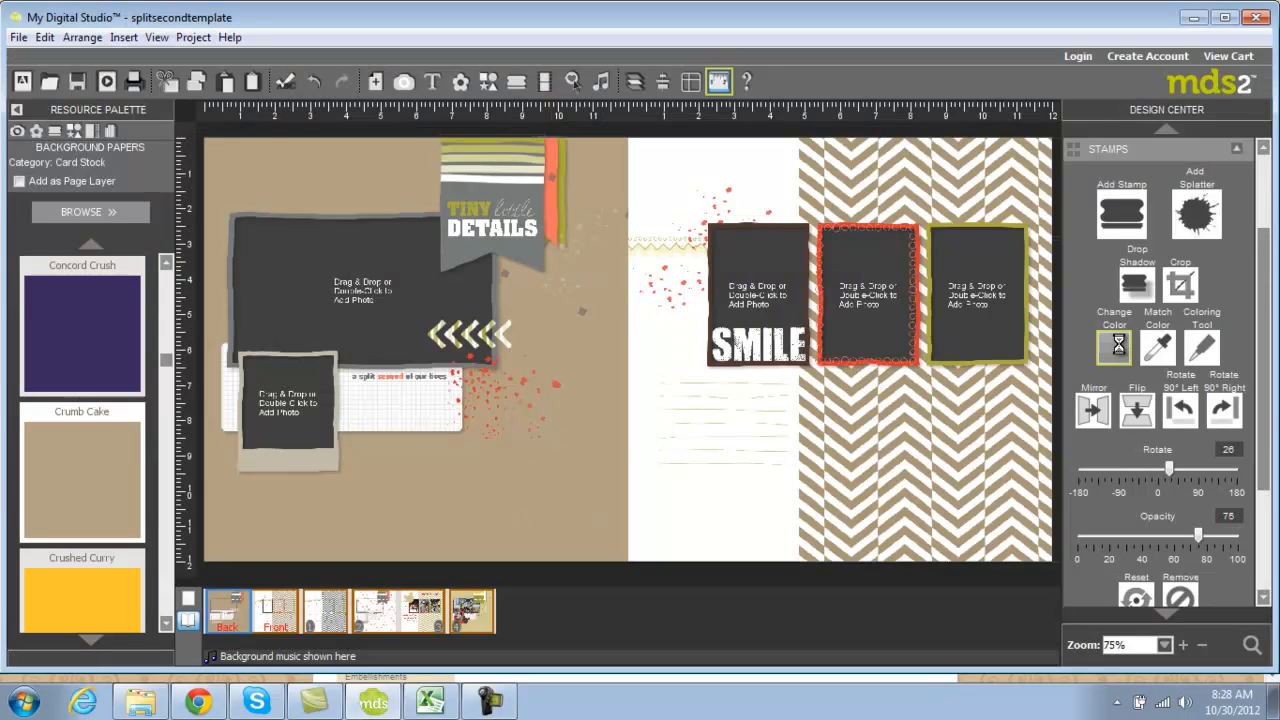
left_click(1128, 346)
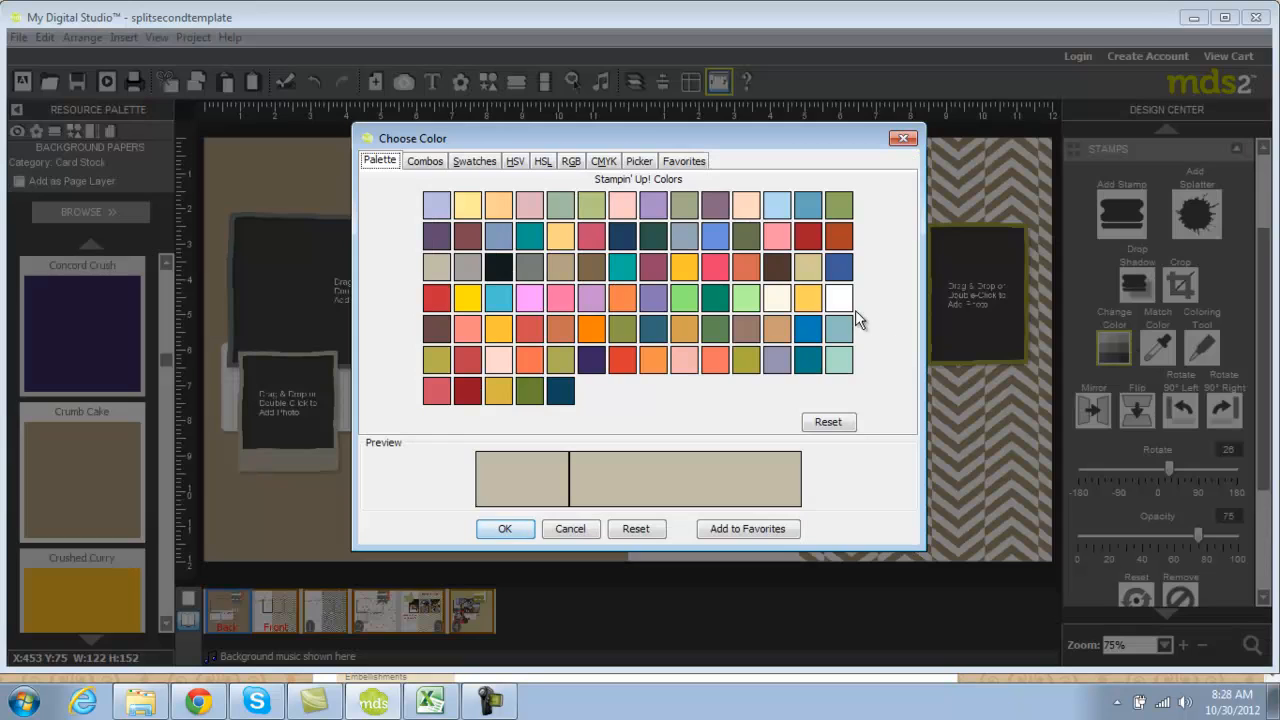
left_click(808, 238)
left_click(507, 529)
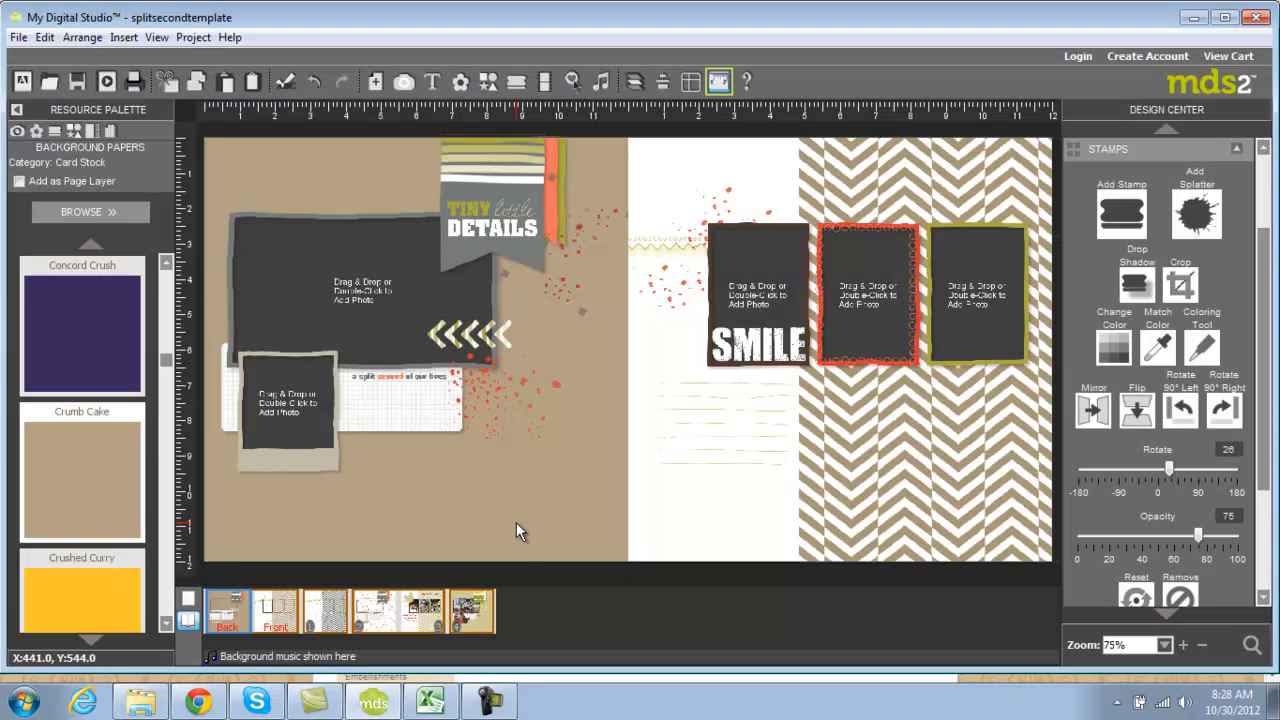
Step: Recolor the gray frame around the large back-cover photo to olive green
left_click(230, 217)
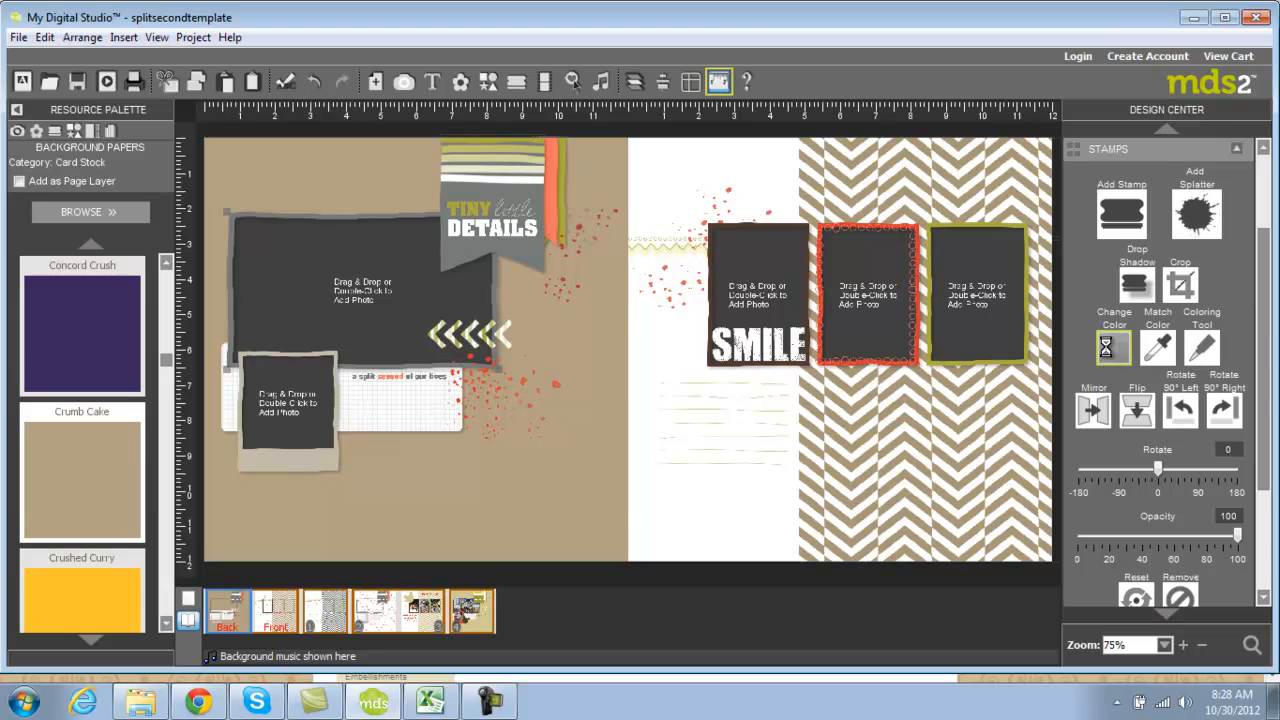
left_click(1107, 348)
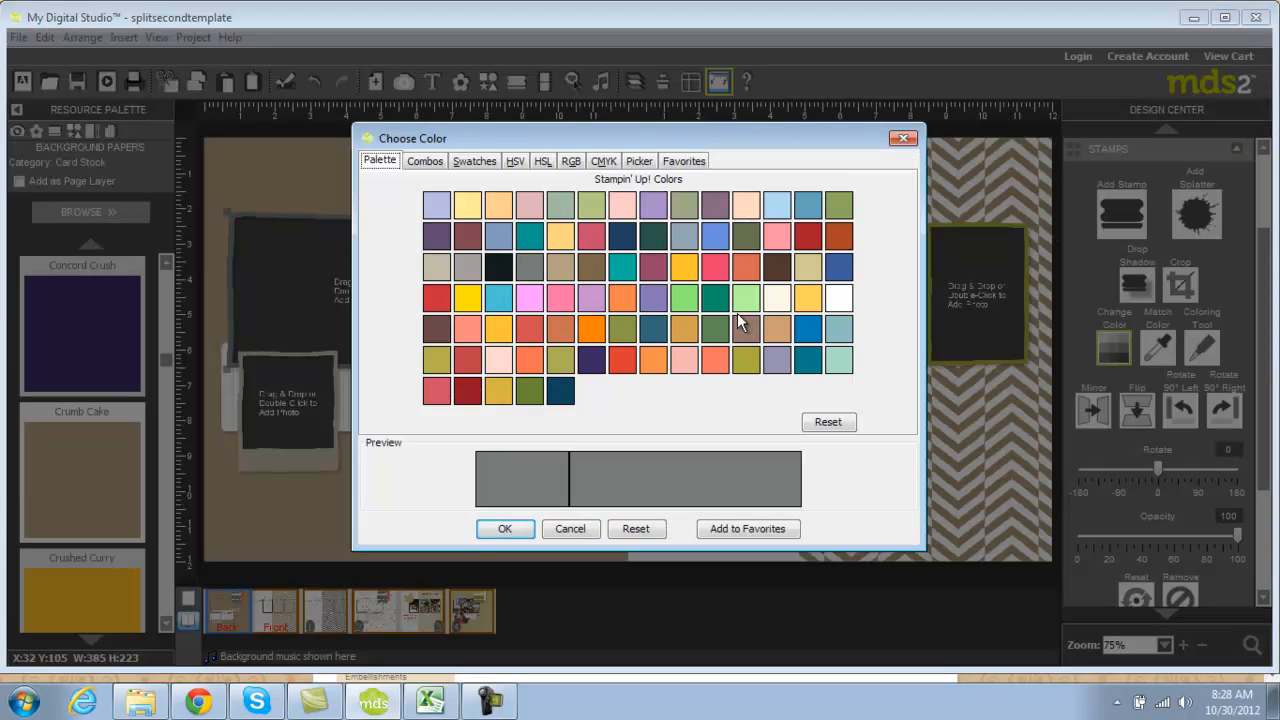
left_click(748, 360)
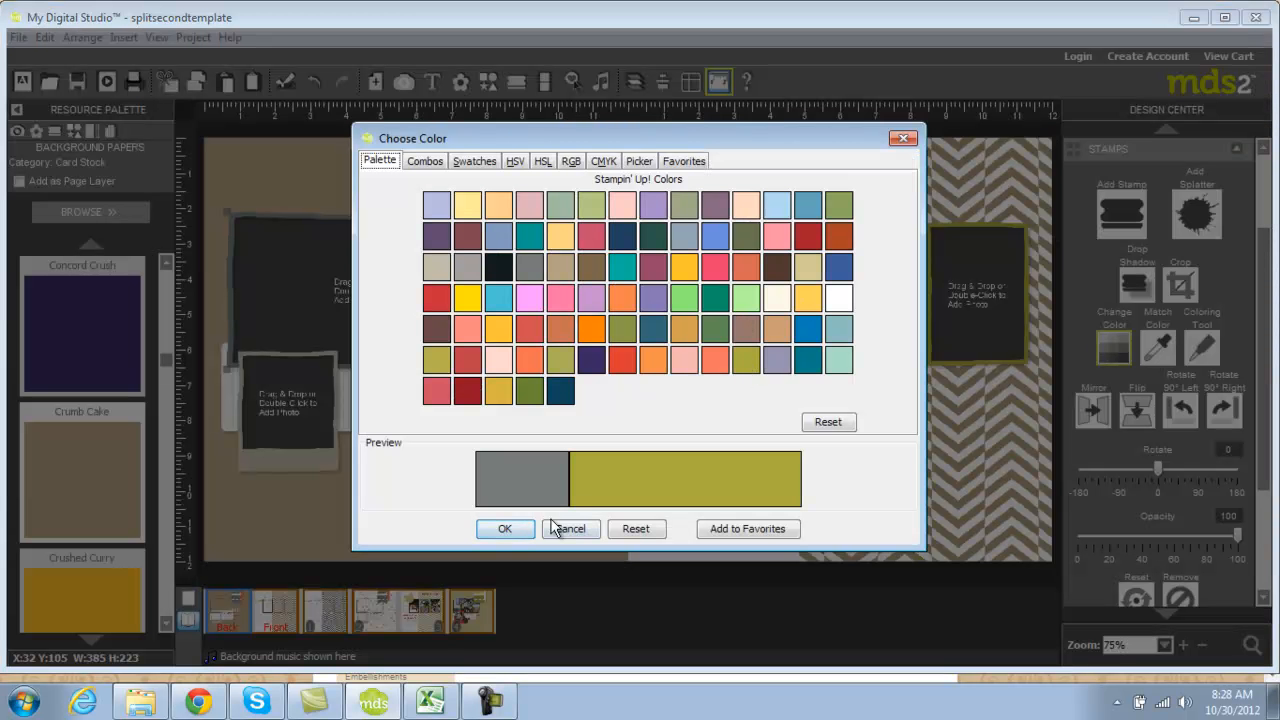
left_click(484, 527)
Step: Recolor the small instant-photo frame on the back cover to red-orange
left_click(296, 462)
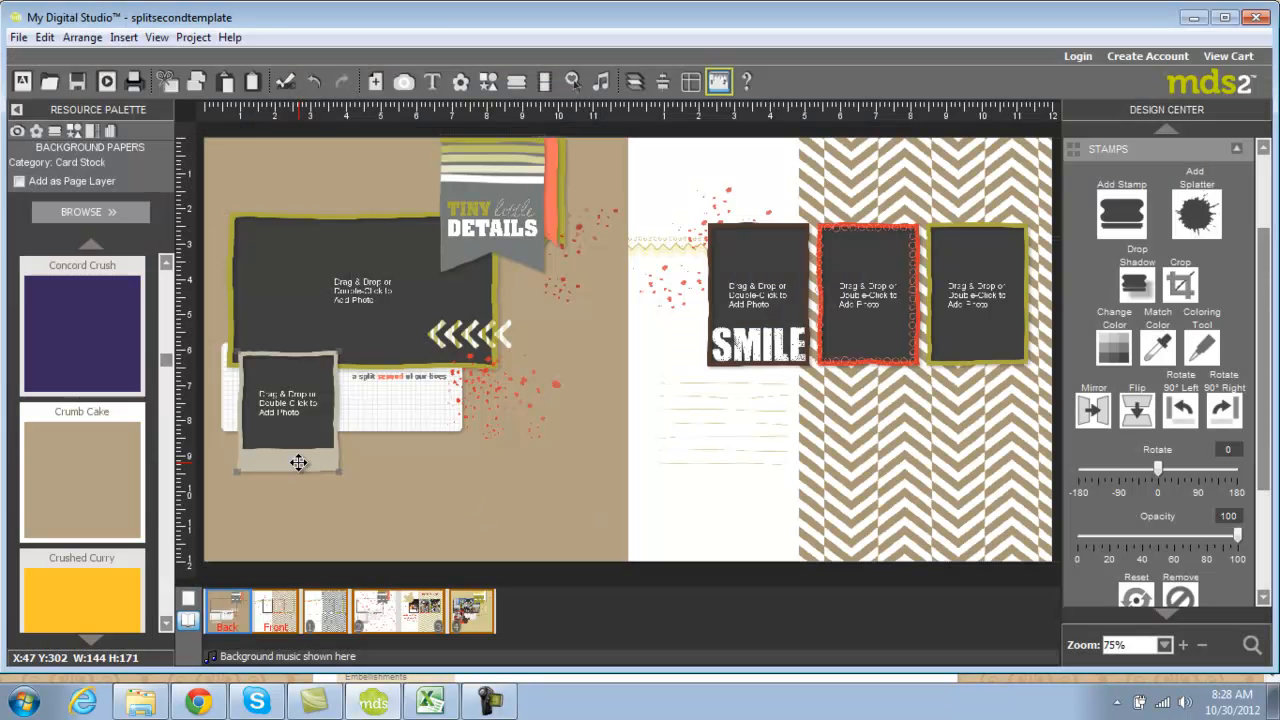
left_click(1126, 357)
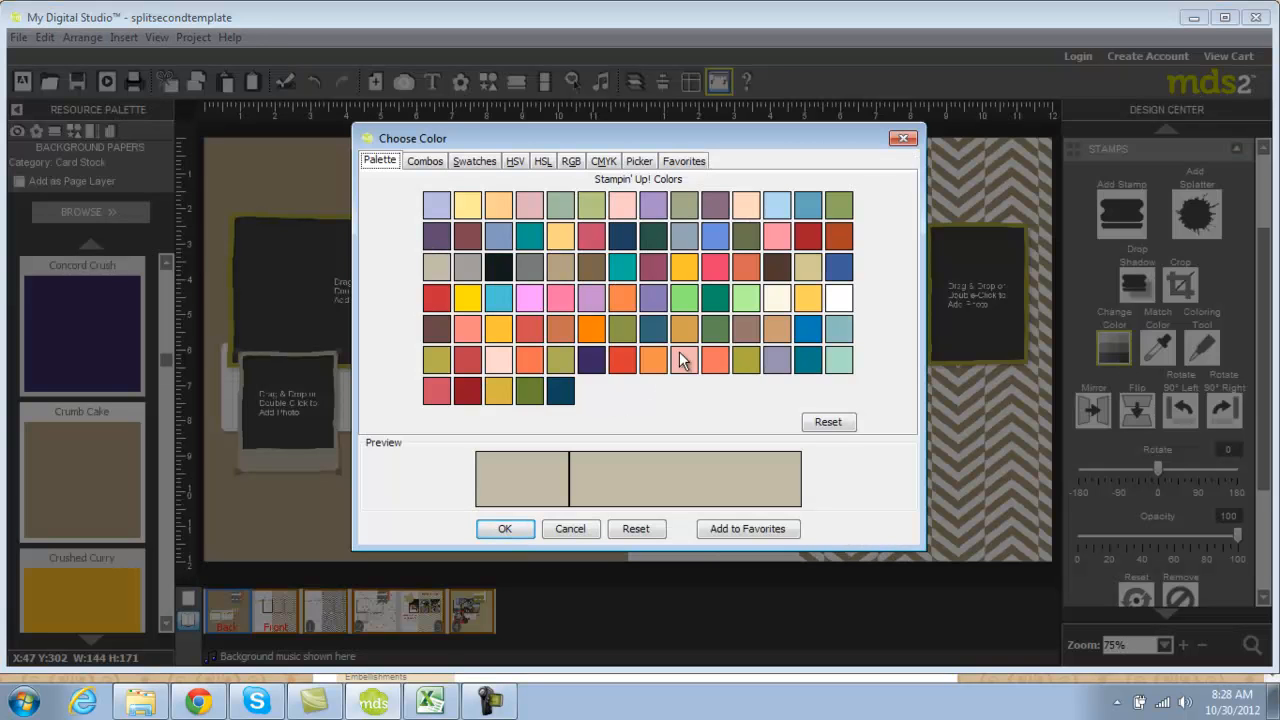
left_click(615, 366)
left_click(506, 527)
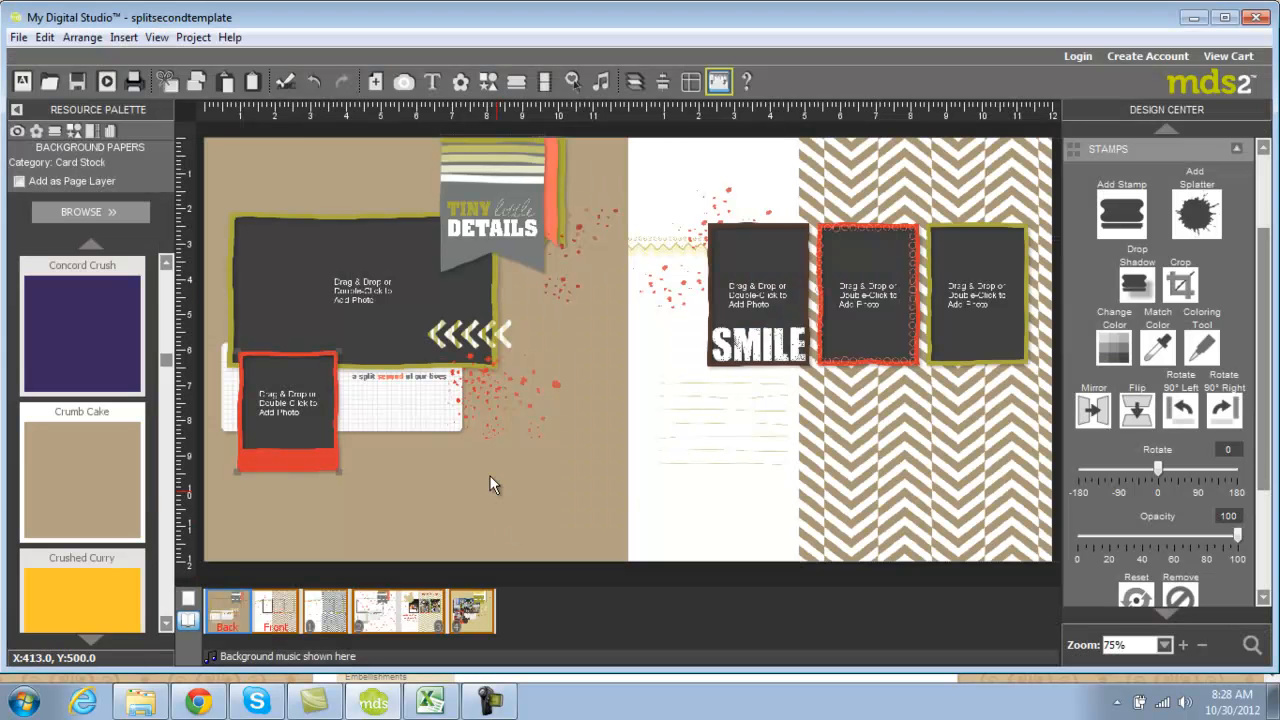
Step: Recolor the gray banner behind the TINY little DETAILS text on the back cover to dark brown
left_click(453, 250)
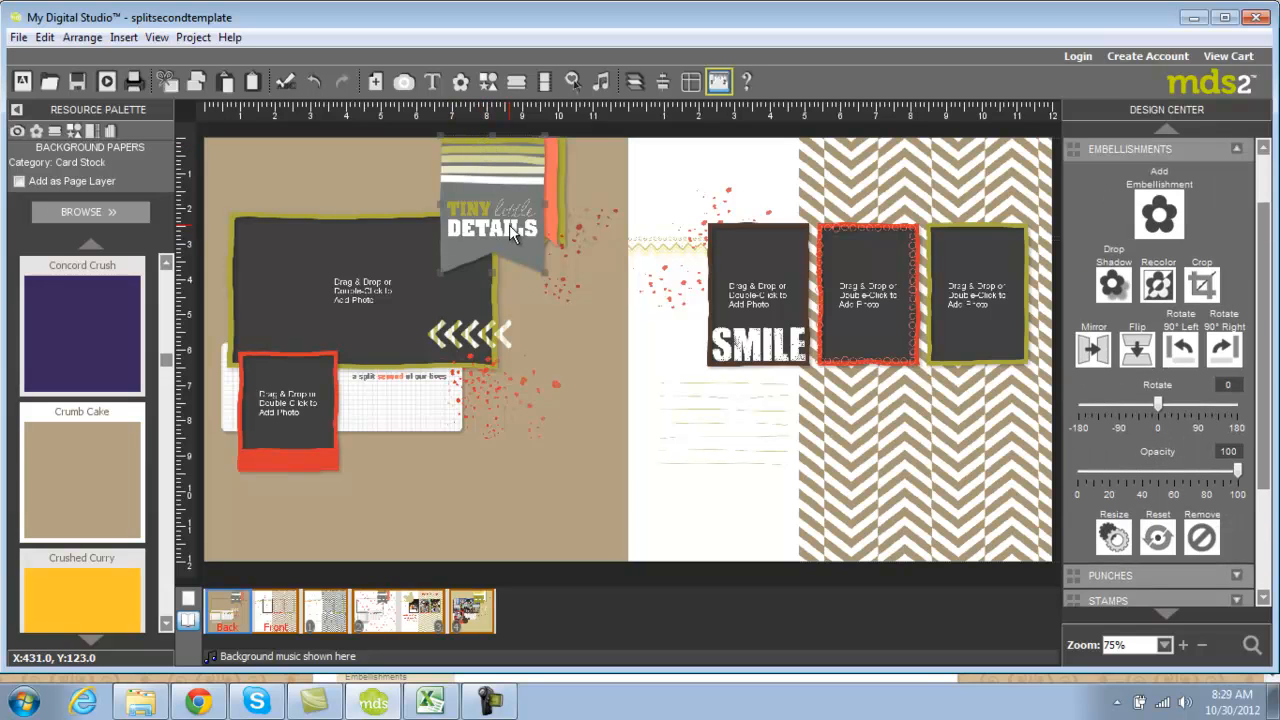
left_click(1155, 285)
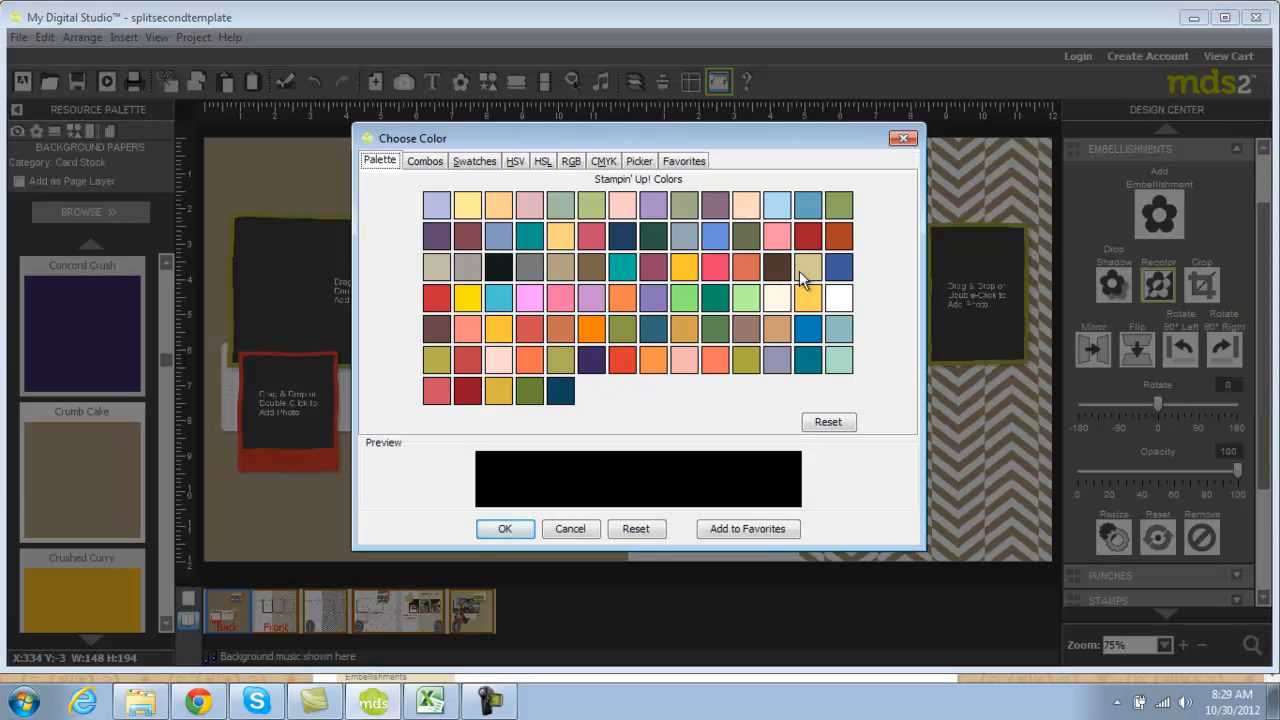
left_click(779, 283)
left_click(505, 528)
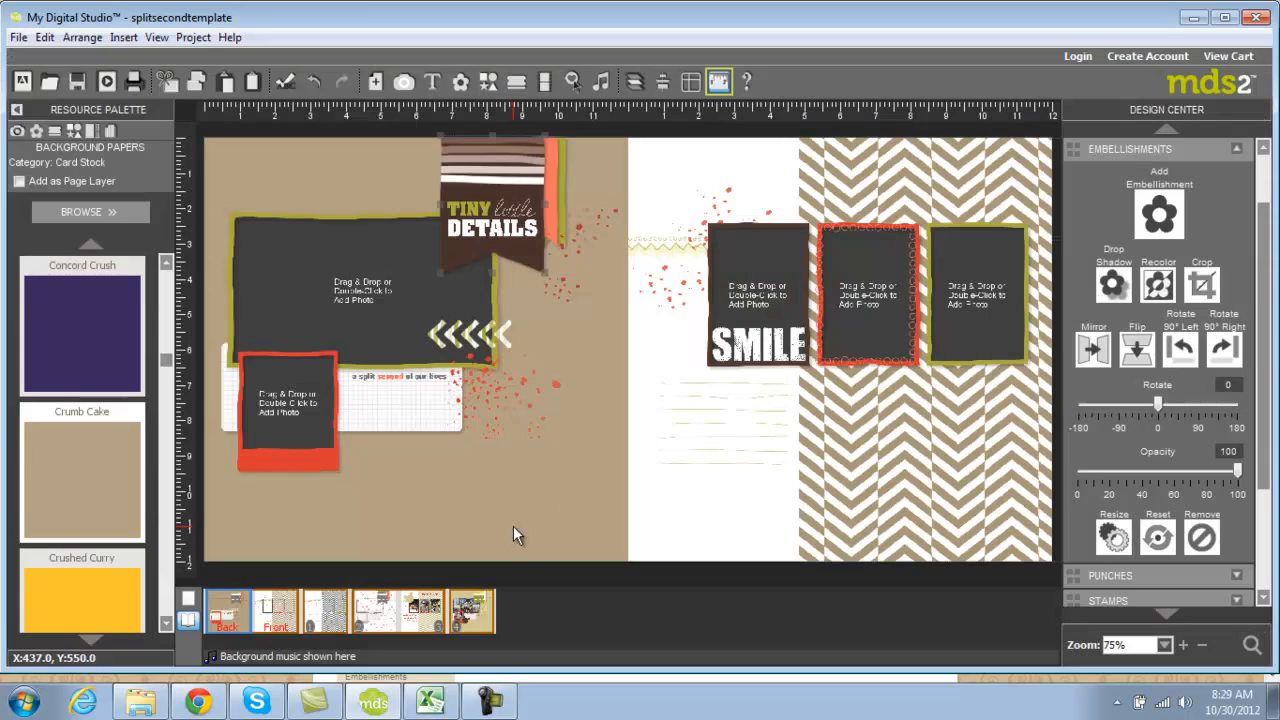
Step: Recolor the word TINY in the back-cover TINY little DETAILS stamp to red-orange with the stamp coloring brush
double_click(485, 208)
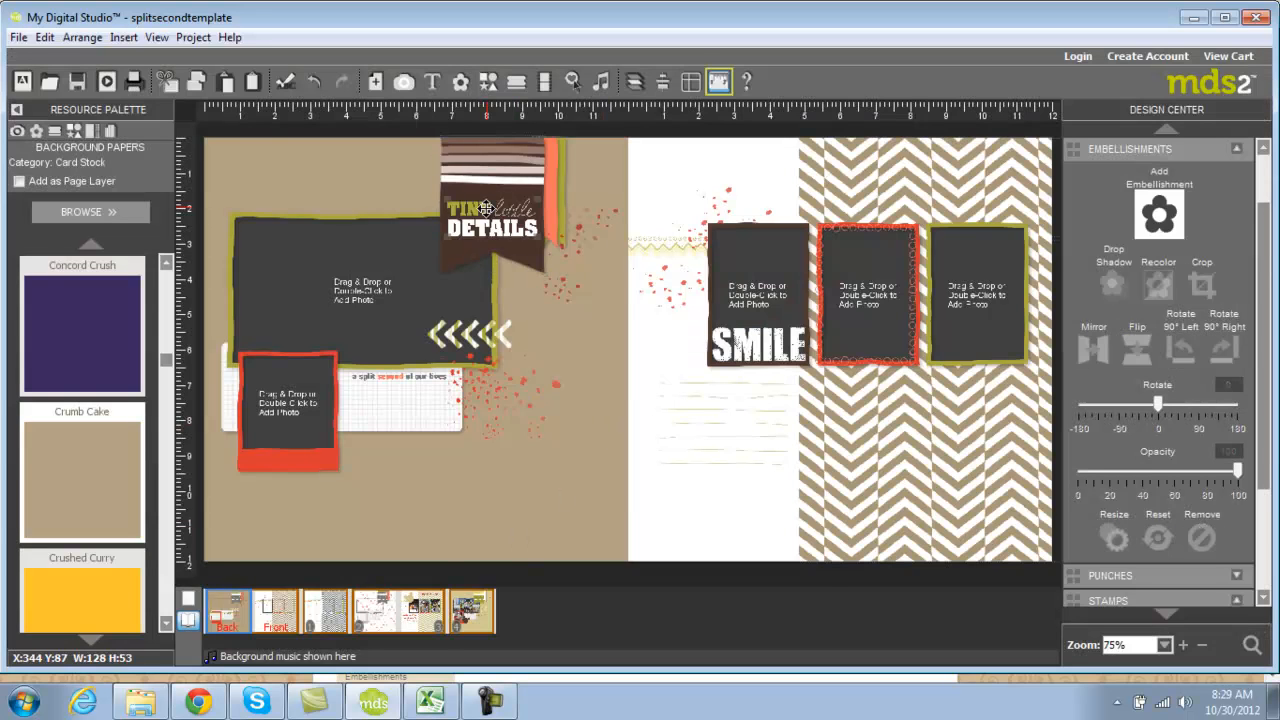
left_click_drag(485, 476, 519, 477)
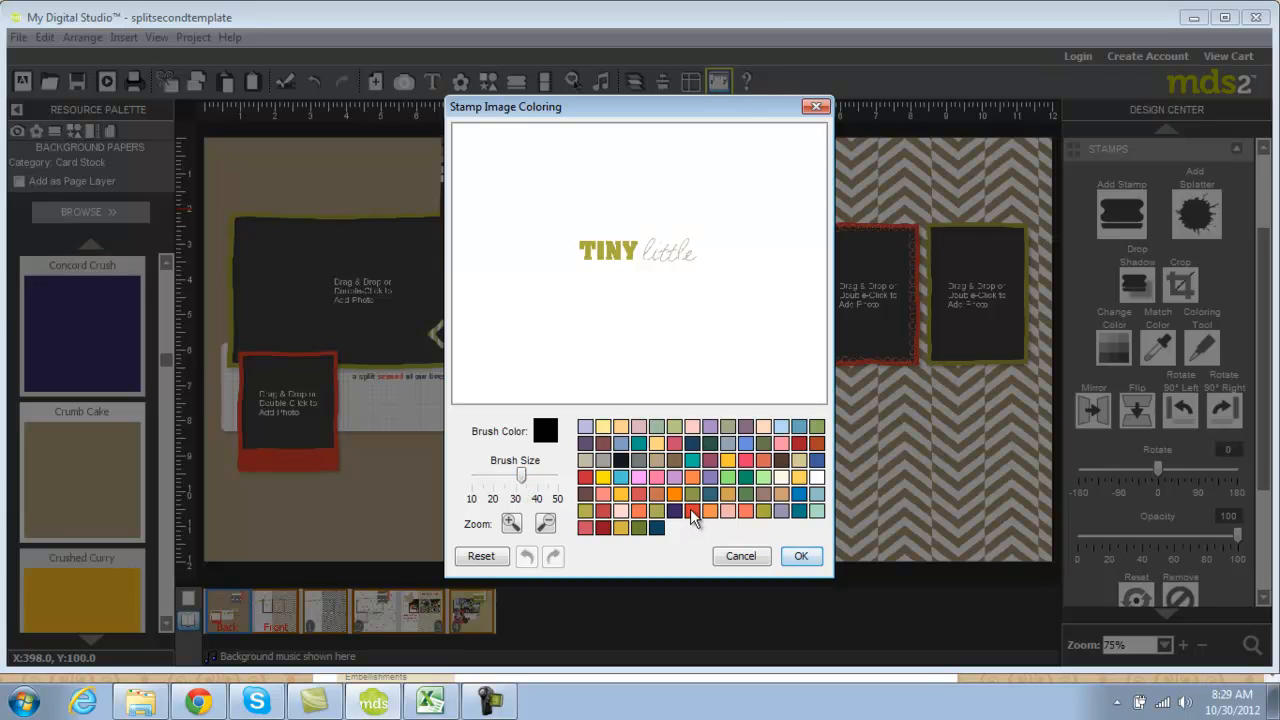
left_click(690, 508)
mouse_move(648, 257)
left_mouse_down()
mouse_move(623, 239)
mouse_move(617, 261)
mouse_move(596, 227)
mouse_move(580, 253)
left_mouse_up()
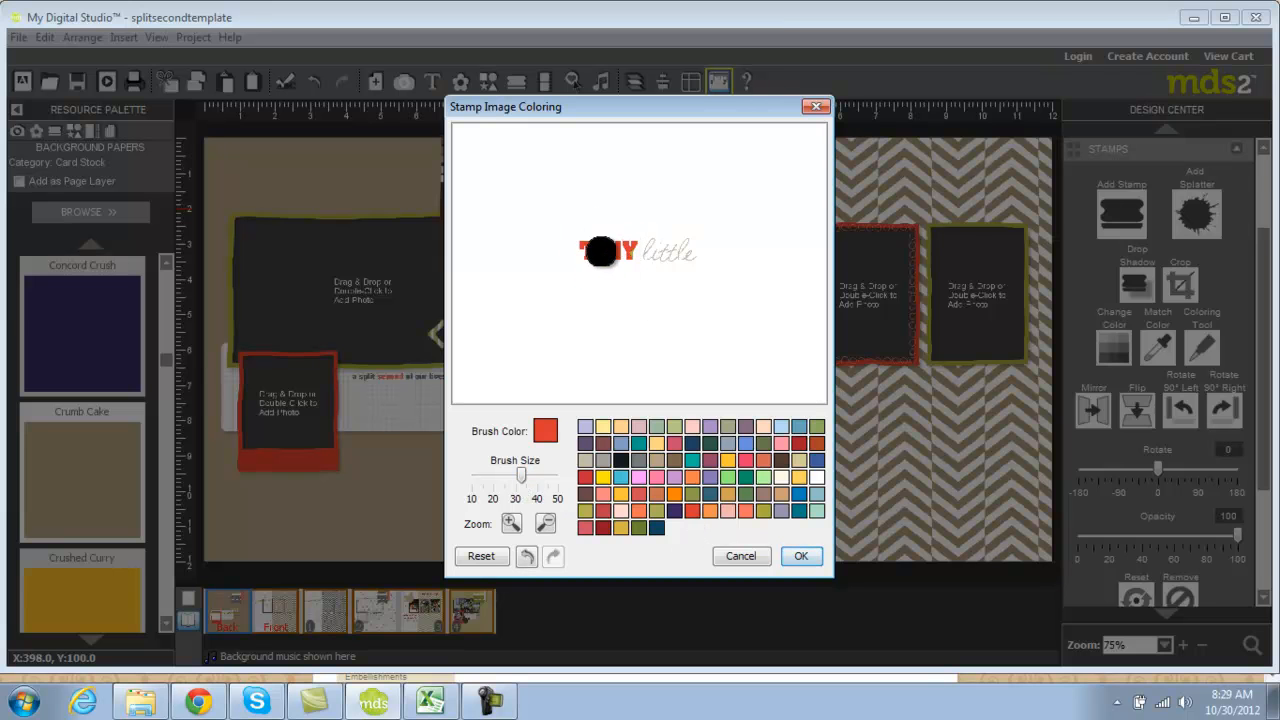
left_click(802, 558)
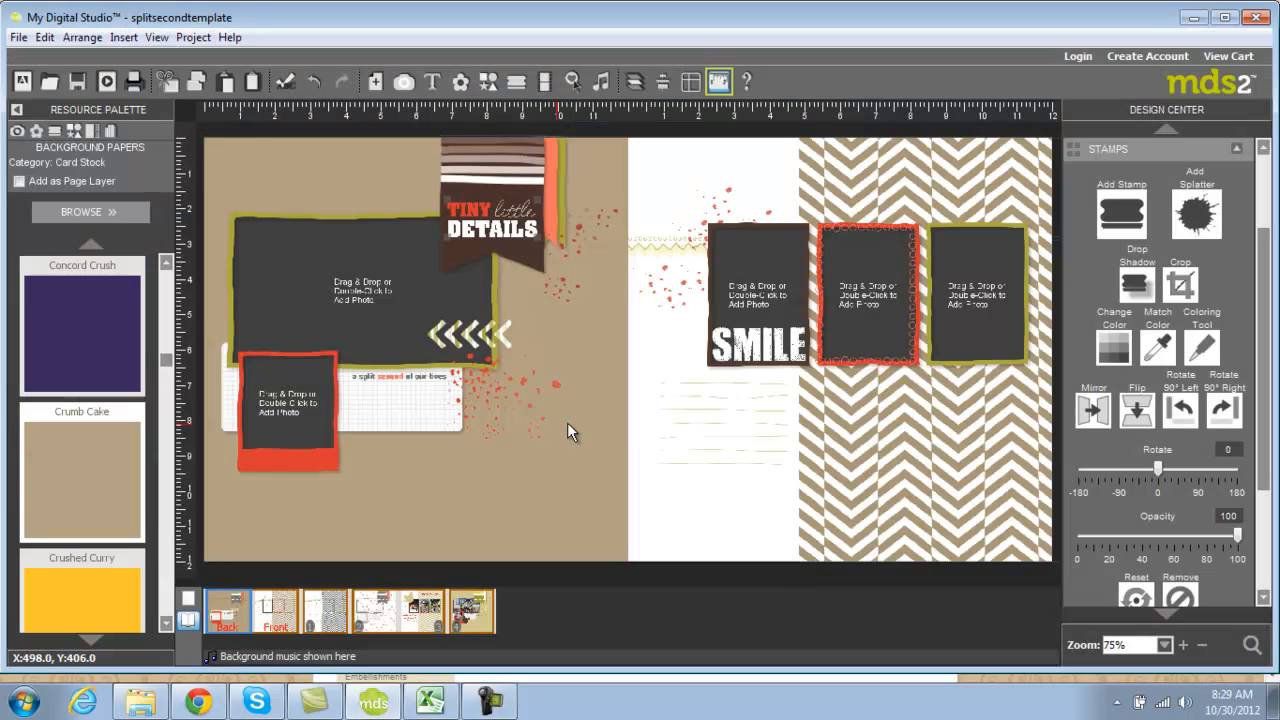
Step: Duplicate the rotated splatter stamp beside the back-cover banner and place the copy at the lower outer edge of the front cover's chevron area
right_click(571, 229)
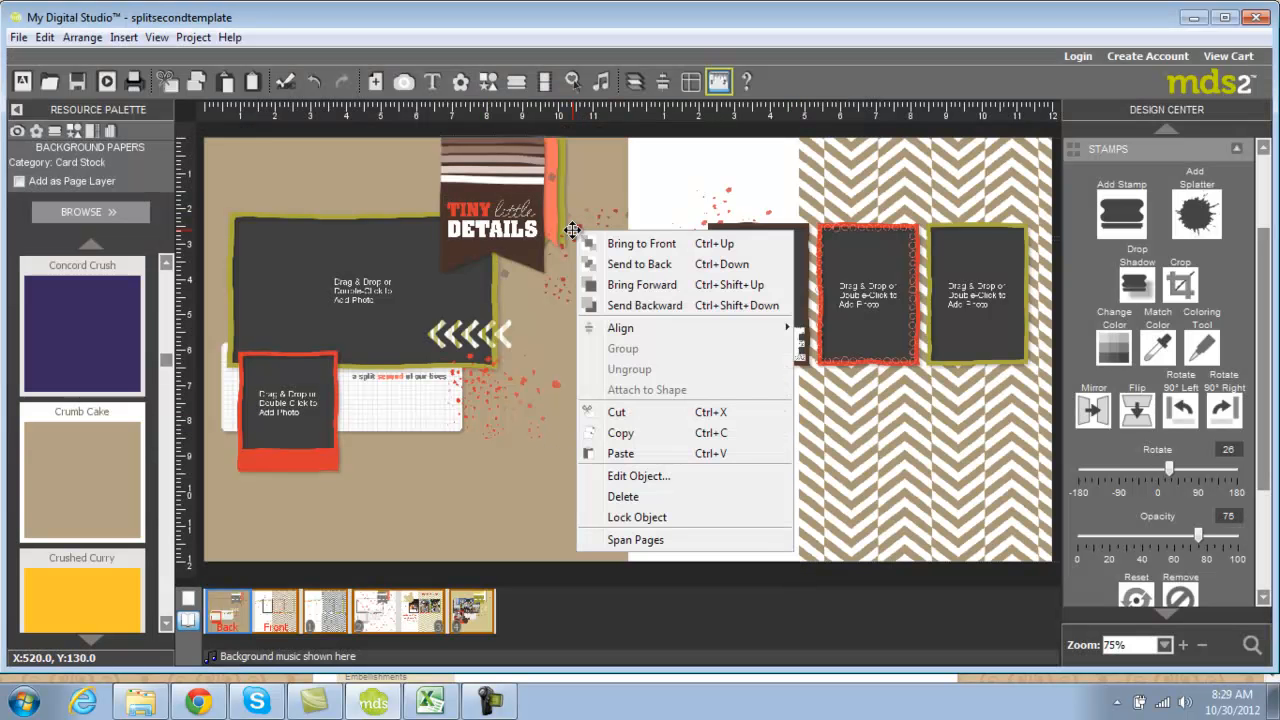
left_click(600, 453)
right_click(580, 469)
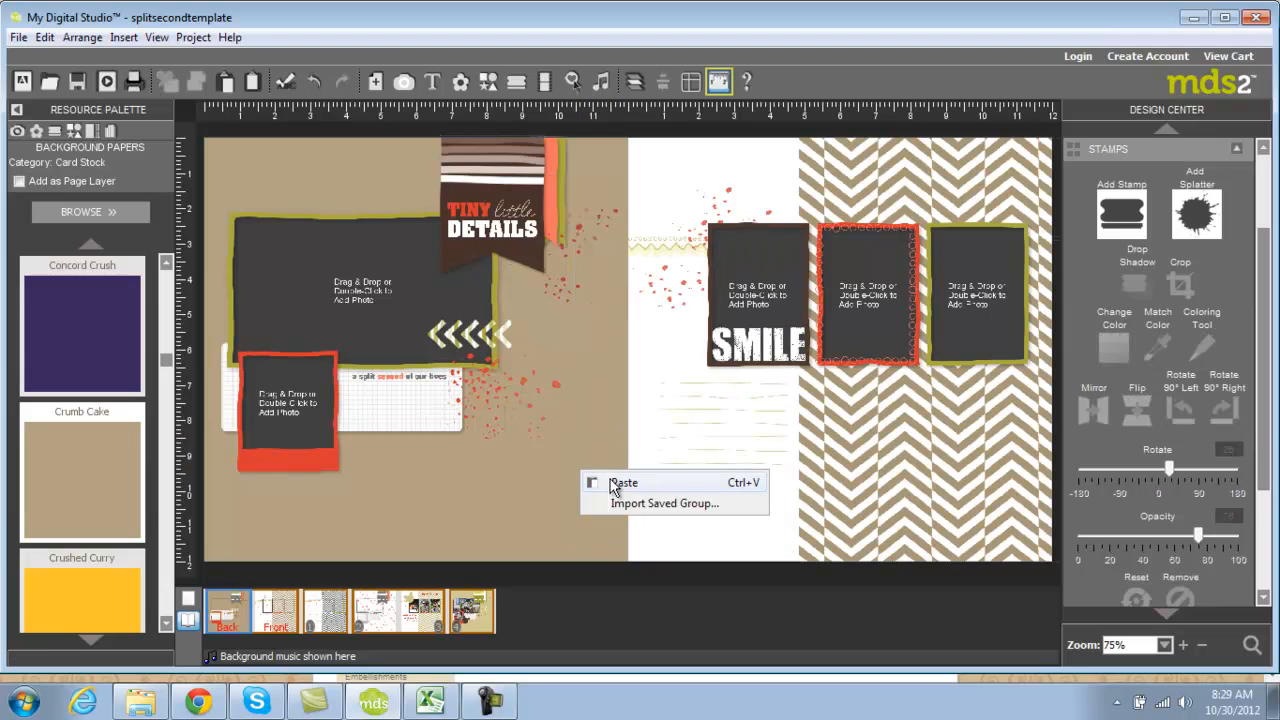
left_click(618, 483)
left_click_drag(807, 450, 1034, 486)
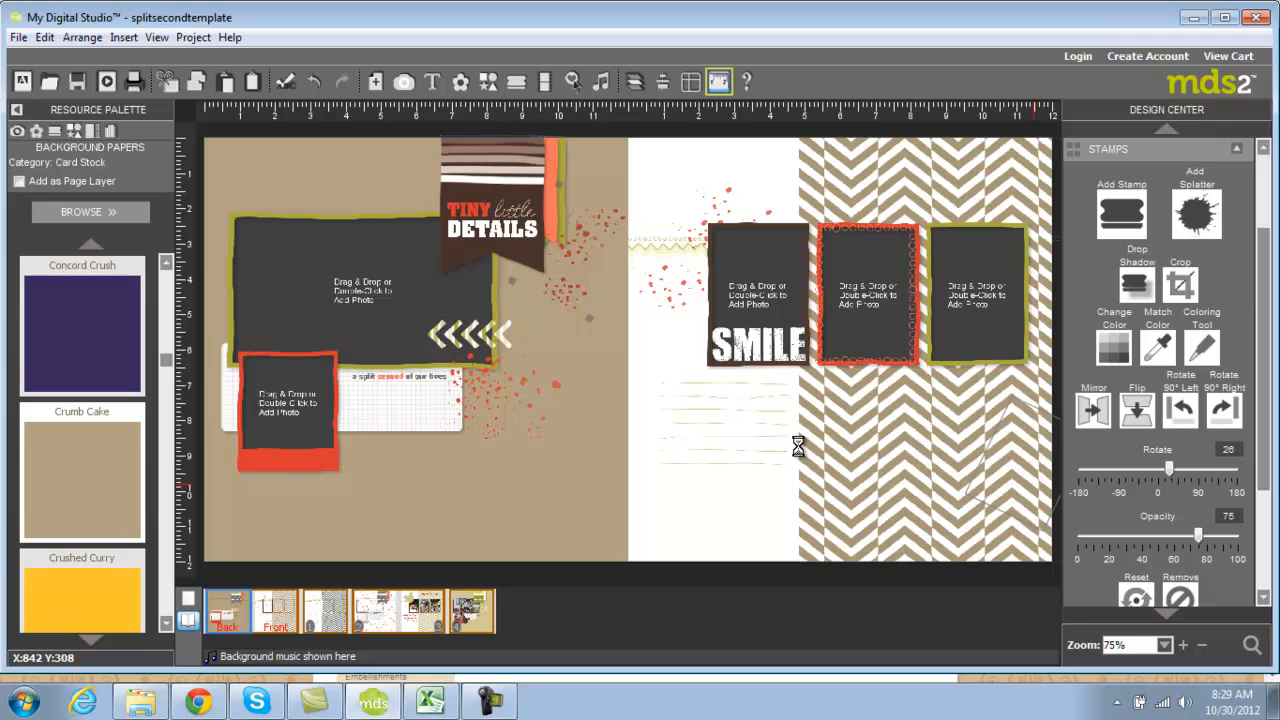
Step: Add a Tag It - 2 inch circle punch to the front cover, overlapping the upper corner of the SMILE photo
left_click(77, 133)
left_click_drag(94, 311, 713, 425)
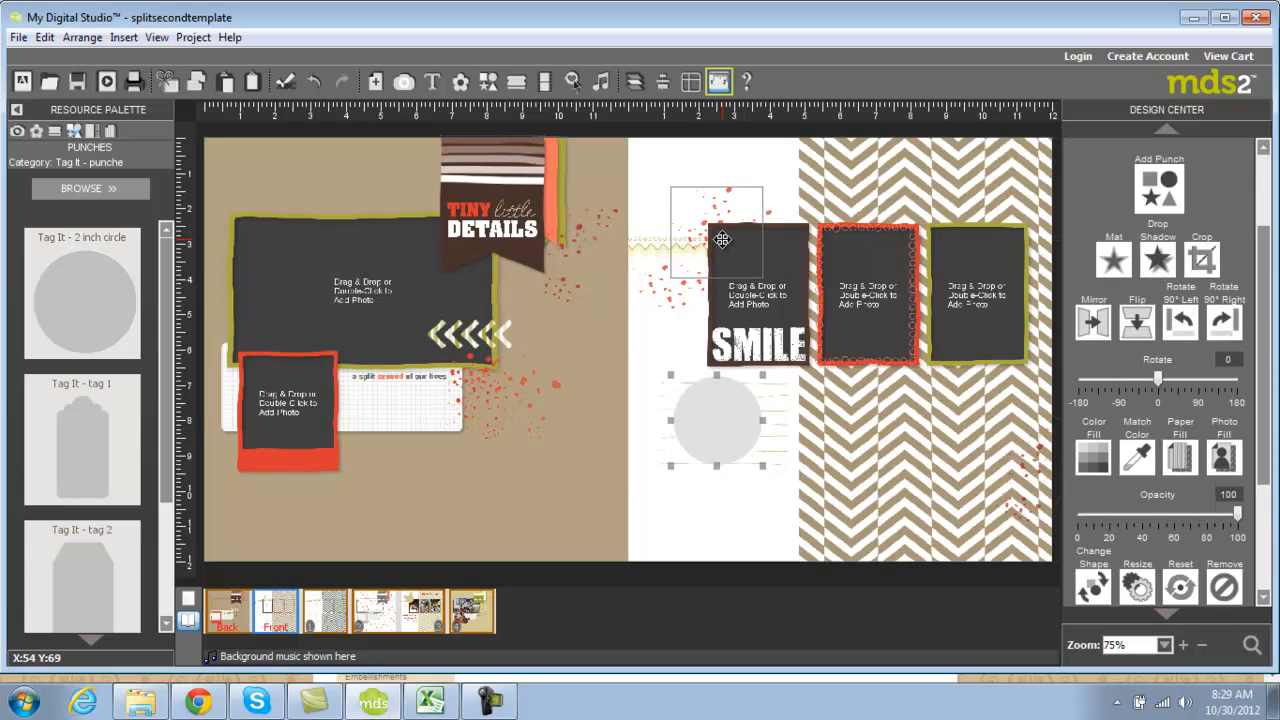
left_click_drag(728, 240, 728, 240)
Step: Add a second 2 inch circle punch, shrink it and place it at the upper left of the large circle
mouse_move(82, 300)
left_mouse_down()
mouse_move(284, 360)
mouse_move(76, 297)
left_mouse_up()
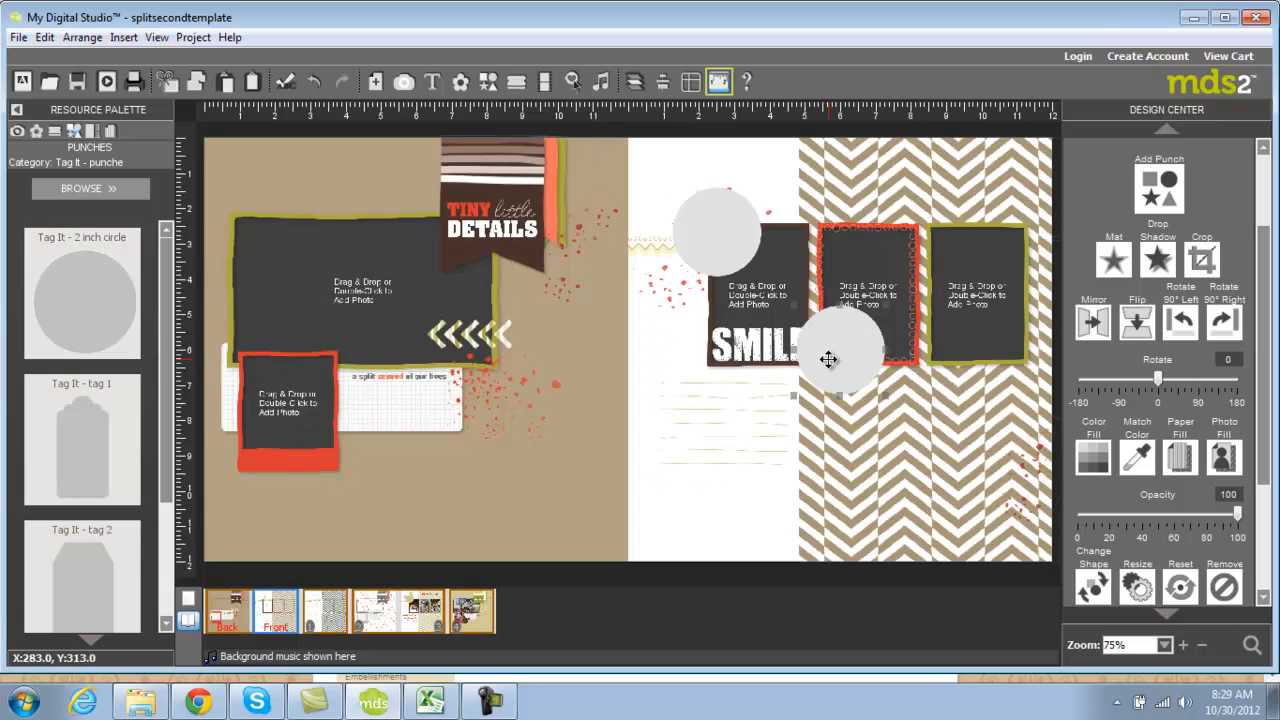
left_click_drag(828, 359, 660, 206)
left_click_drag(719, 156, 663, 199)
Step: Duplicate the small circle and place the copy directly above the large circle as the second ear
right_click(663, 199)
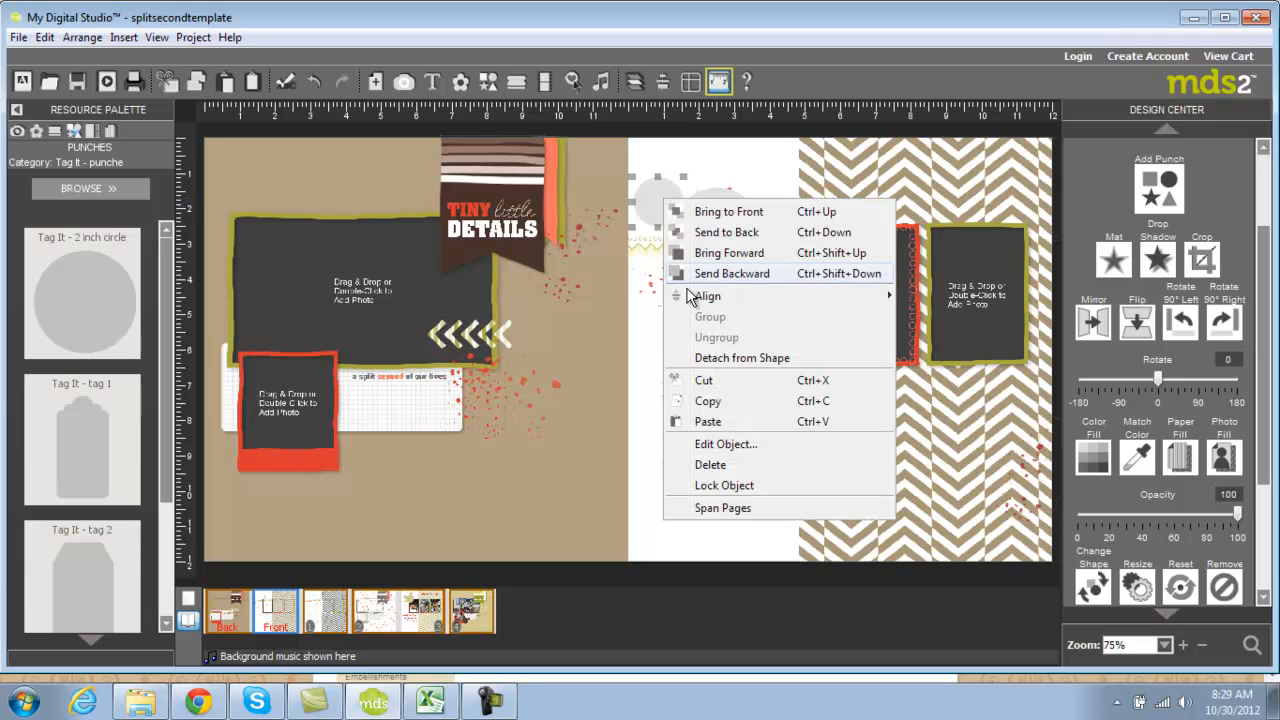
left_click(690, 404)
right_click(936, 442)
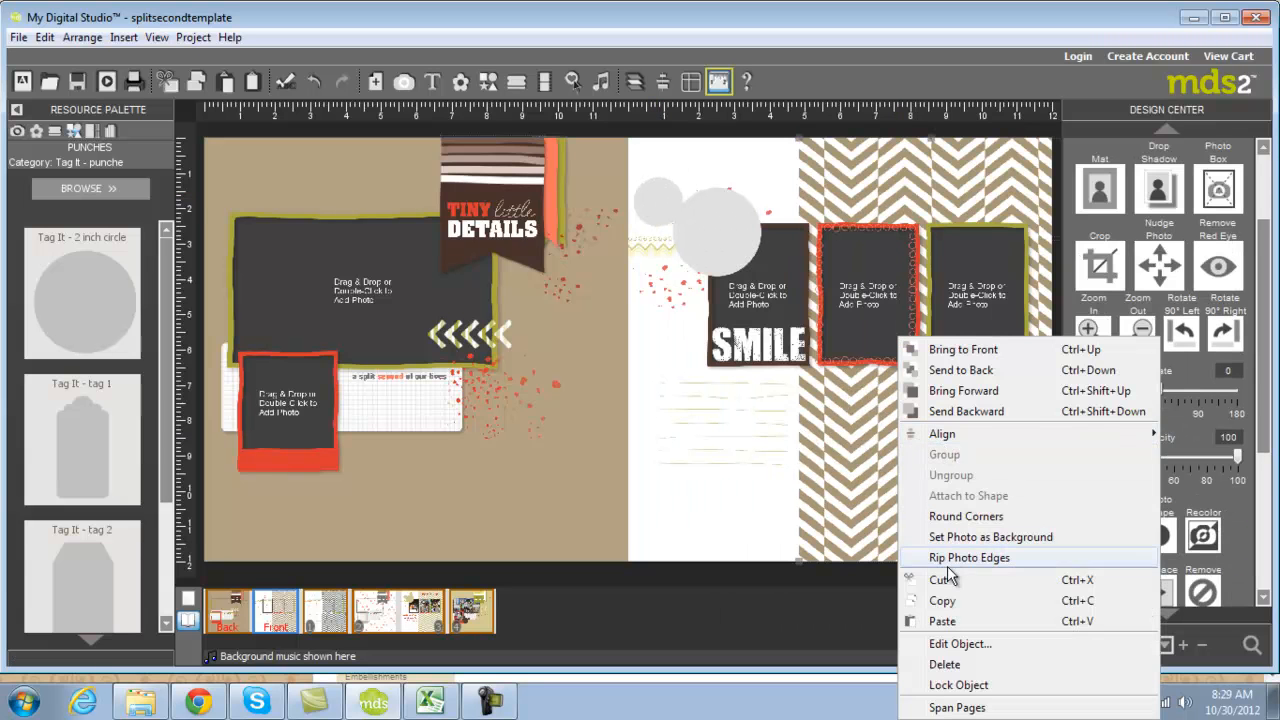
left_click(960, 620)
left_click_drag(663, 194, 729, 163)
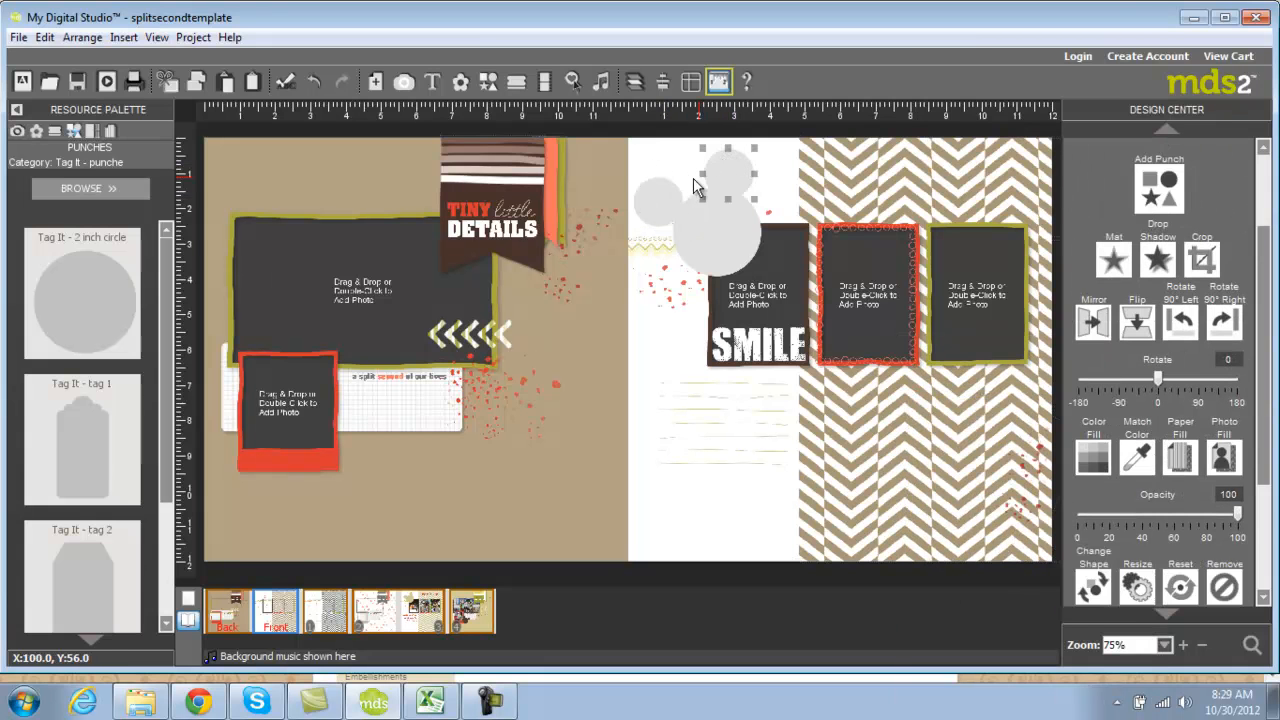
Step: Adjust the left ear circle against the large one and fill all three circles with tan
left_click(660, 188)
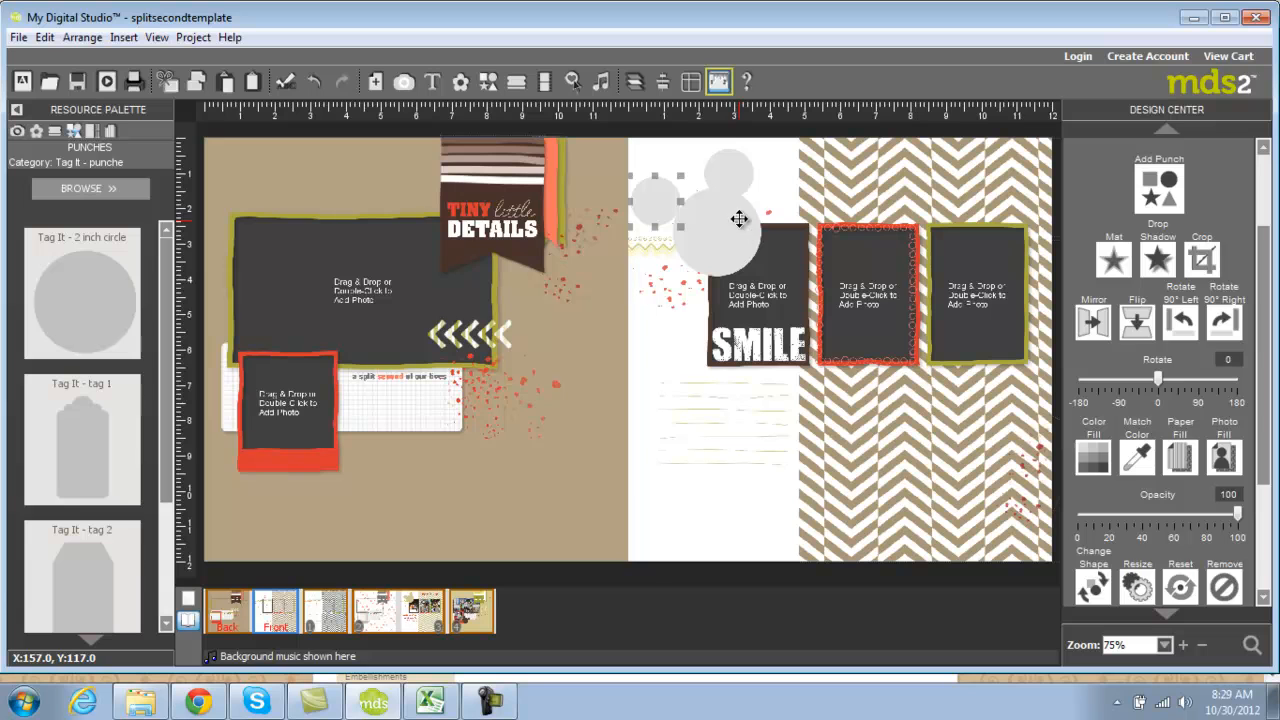
left_click(729, 177, "shift")
left_click(1092, 455)
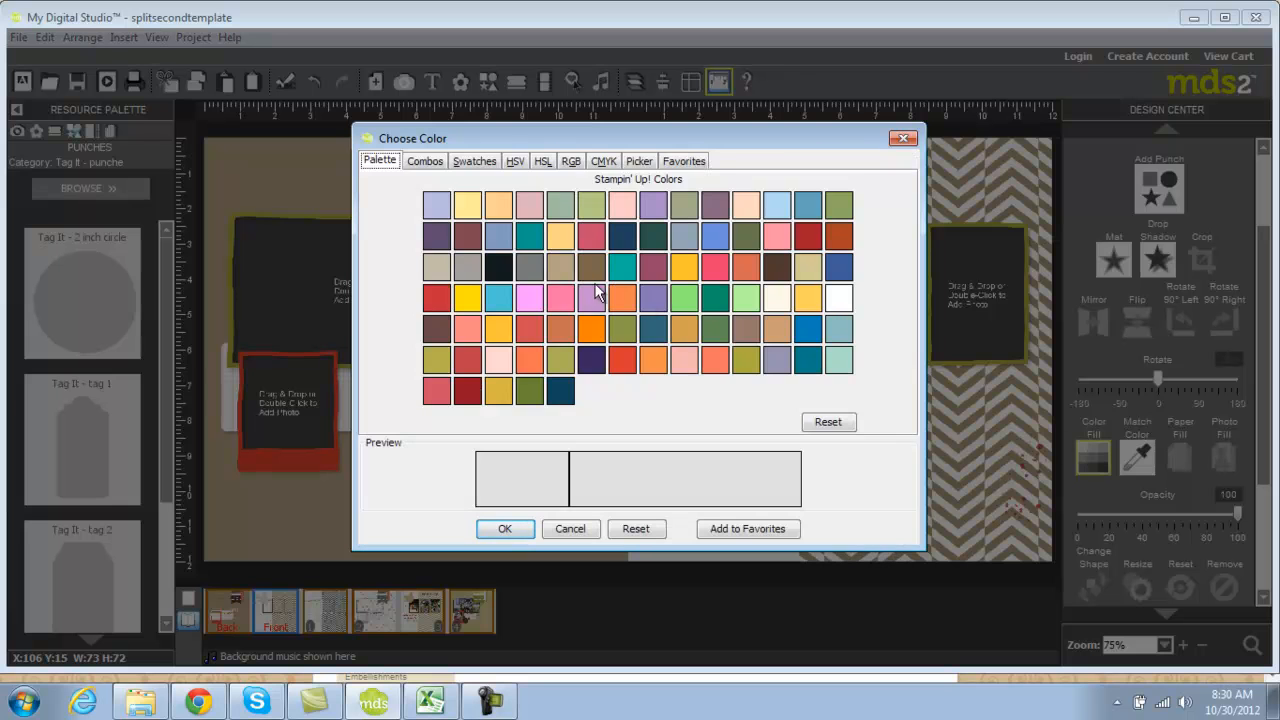
left_click(560, 268)
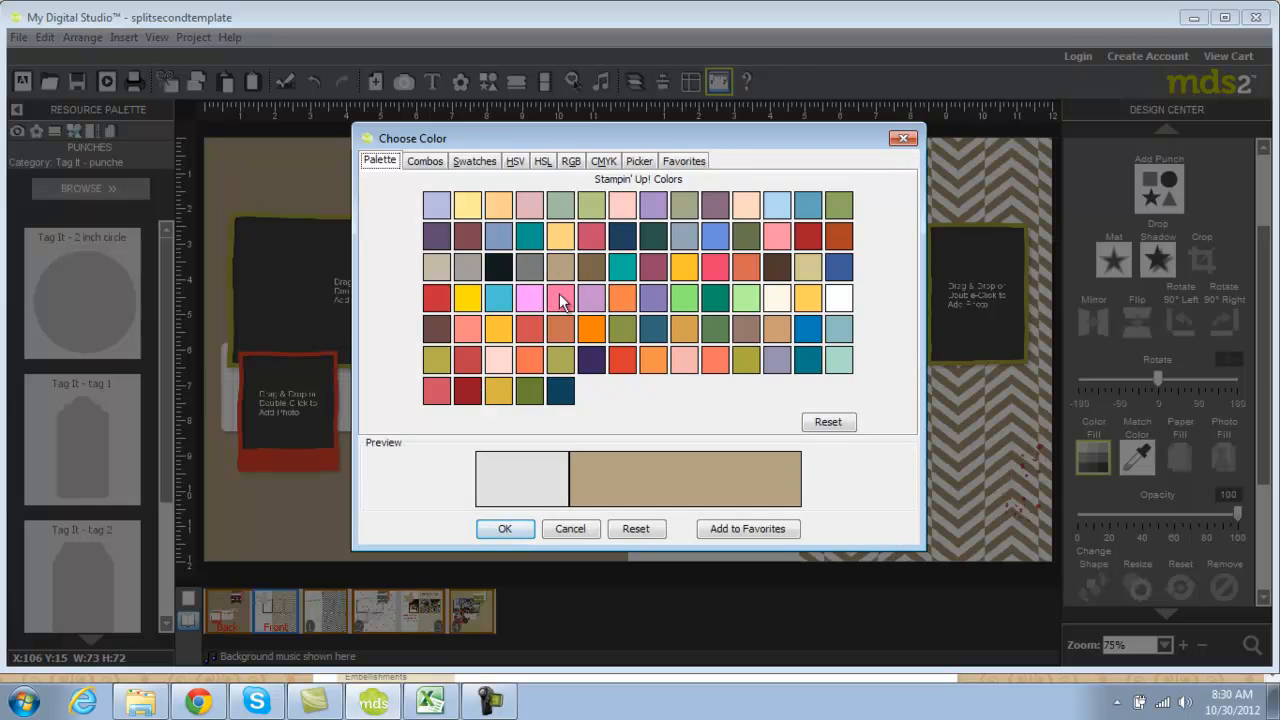
left_click(524, 532)
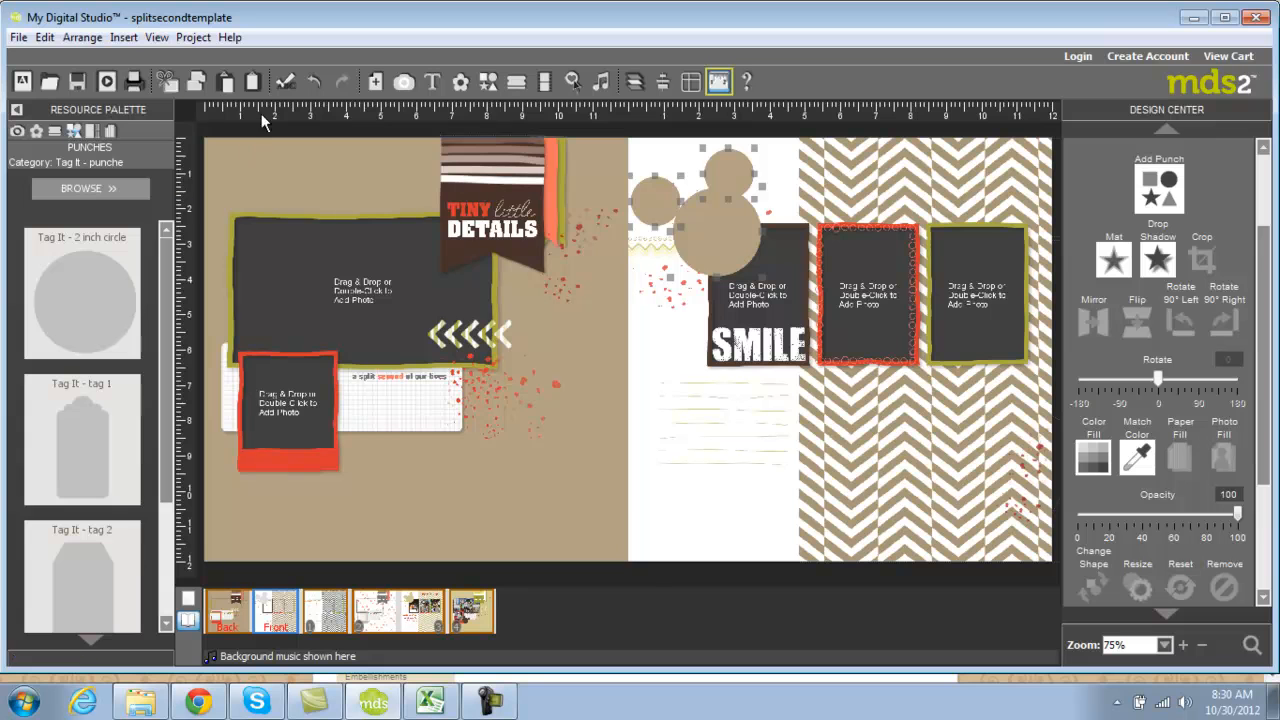
Step: Group the three tan circles, duplicate the group and move the copy to the lower part of the spread across the spine
left_click(85, 38)
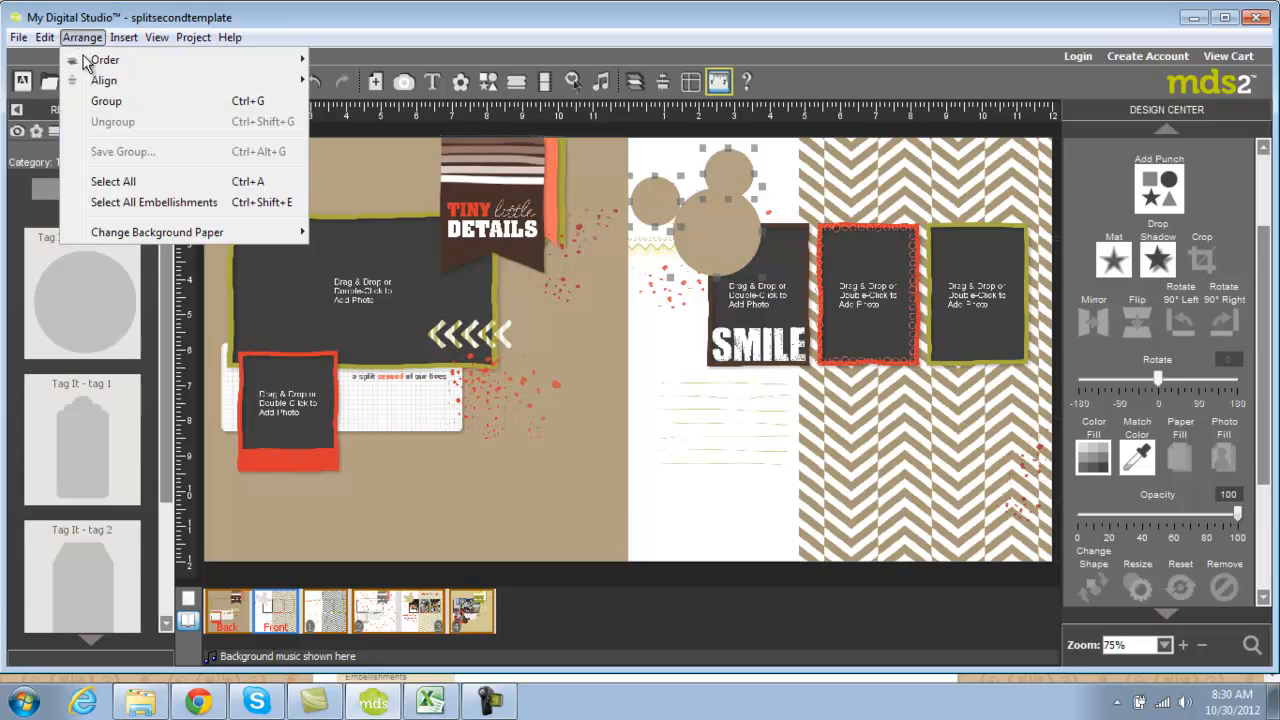
left_click(110, 106)
right_click(710, 208)
left_click(762, 490)
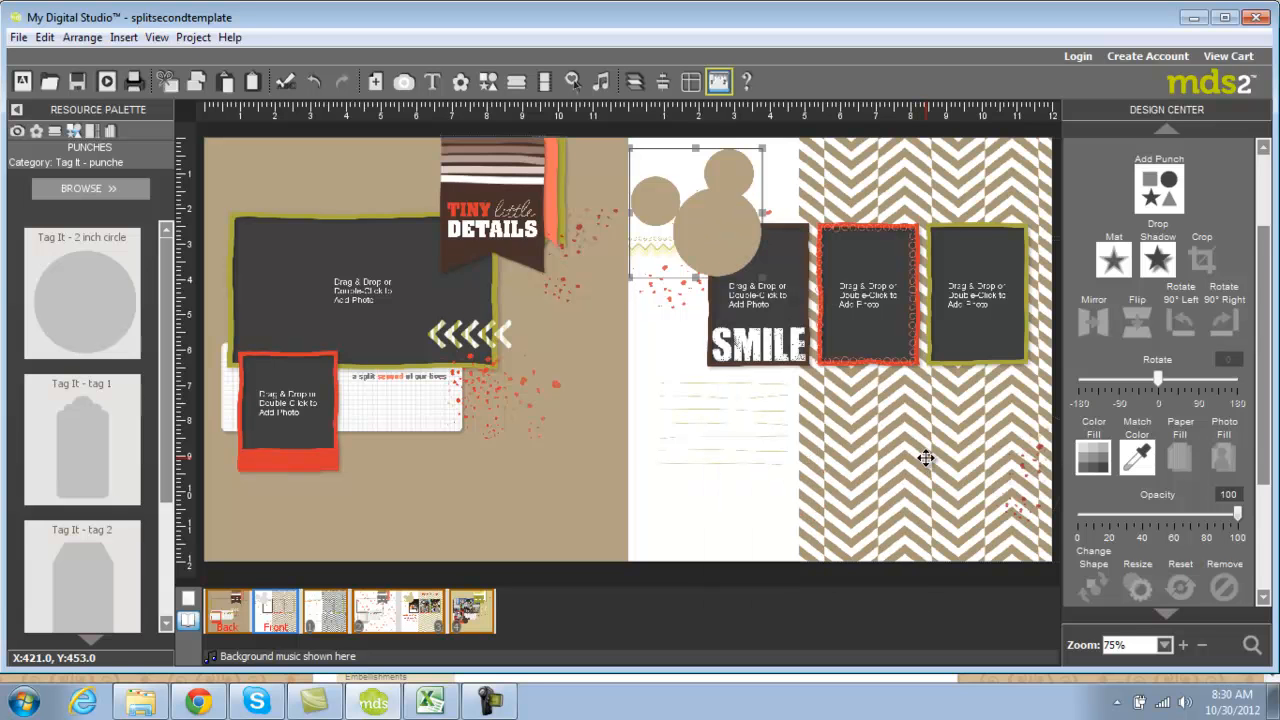
right_click(930, 464)
left_click(968, 621)
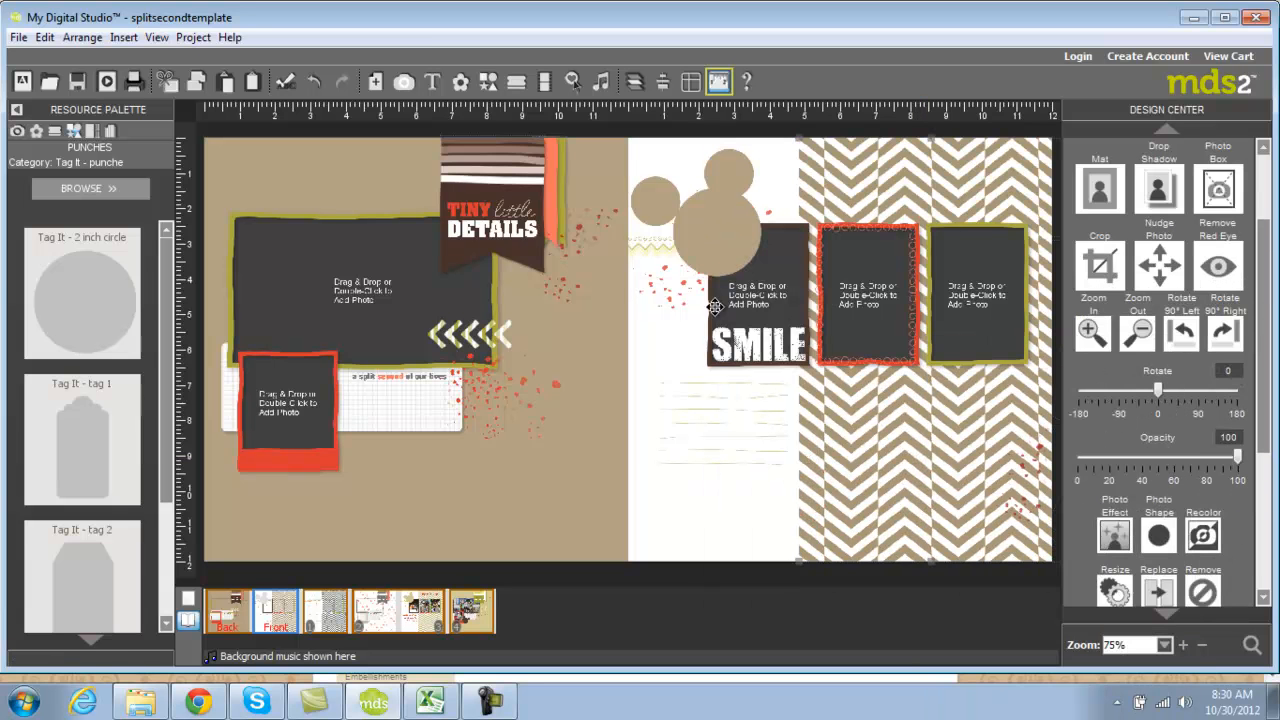
left_click_drag(720, 269, 609, 457)
left_click(710, 227)
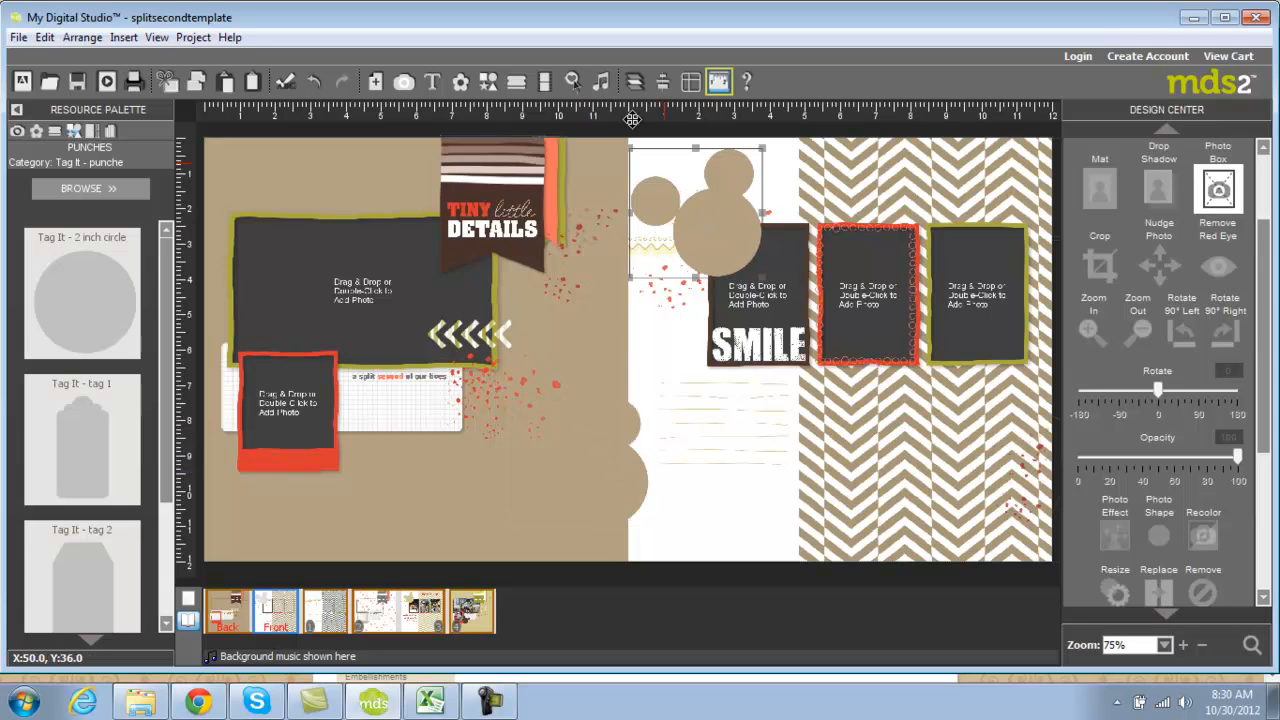
Step: Move the upper front-cover circle group behind the SMILE photo in the layer order and nudge the group slightly right
left_click(636, 82)
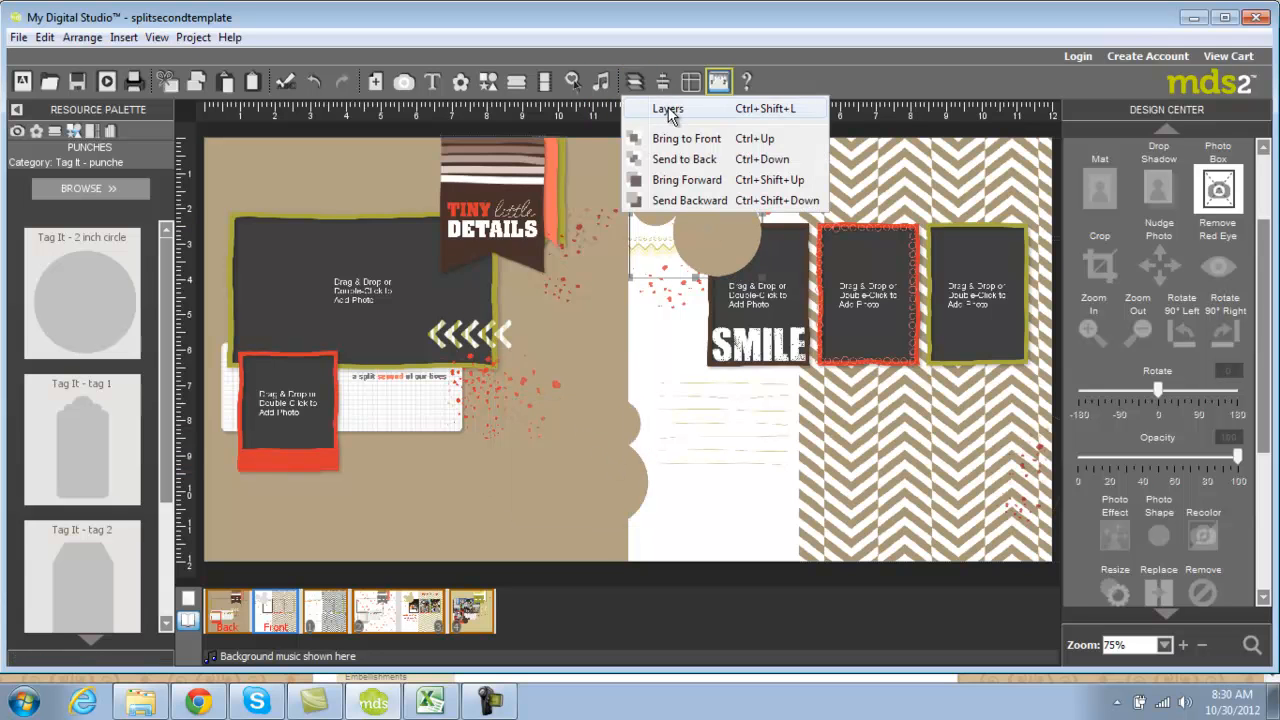
left_click(668, 109)
left_click_drag(480, 280, 502, 410)
left_click(827, 538)
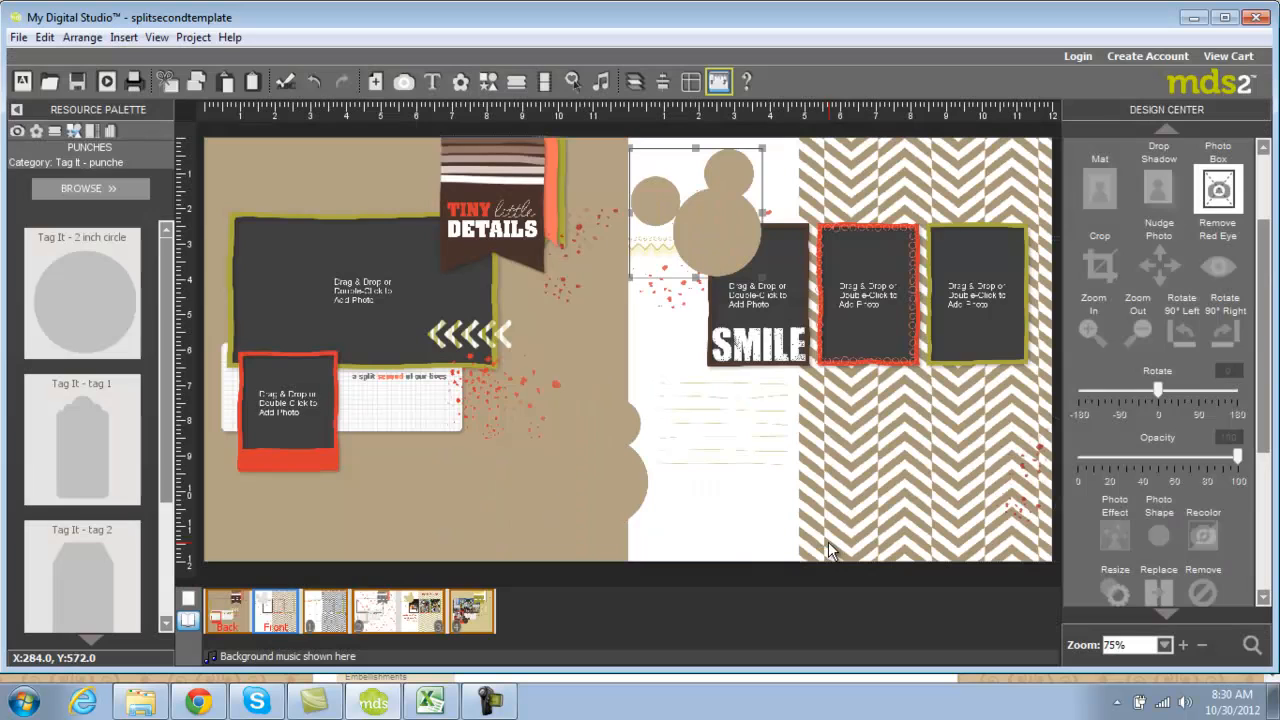
left_click(636, 82)
left_click(676, 109)
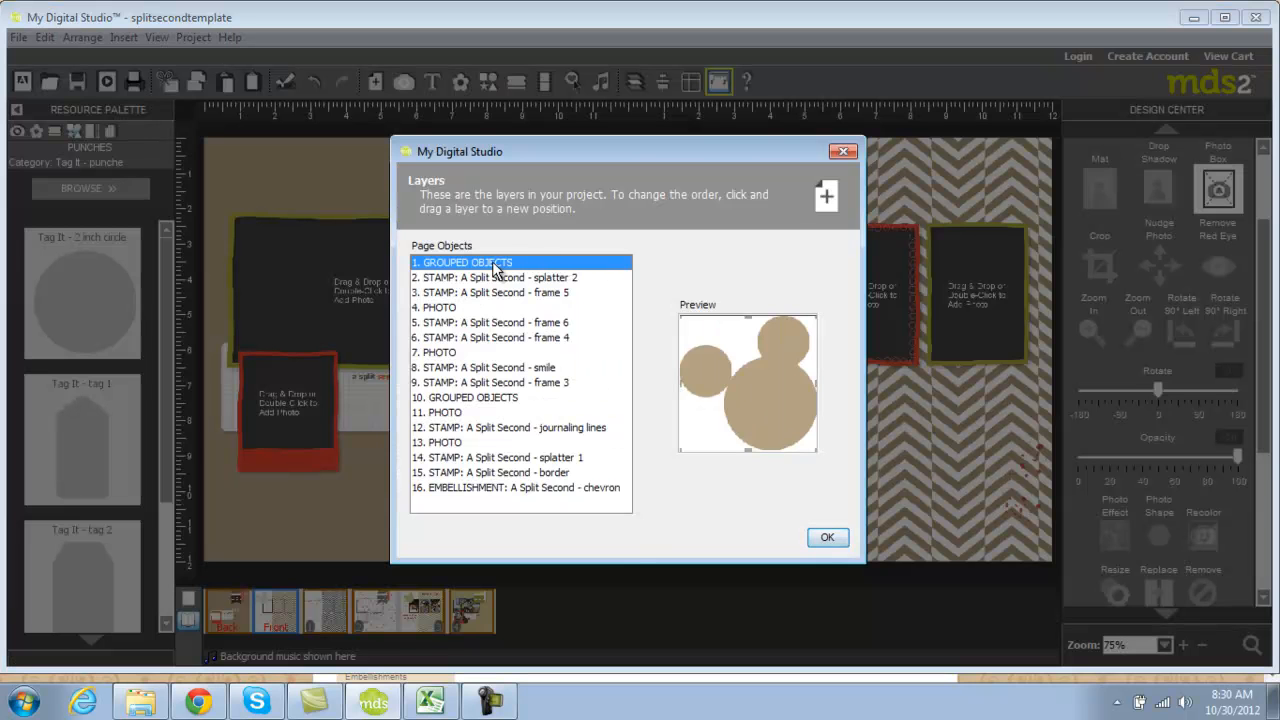
left_click_drag(495, 270, 483, 450)
left_click(827, 538)
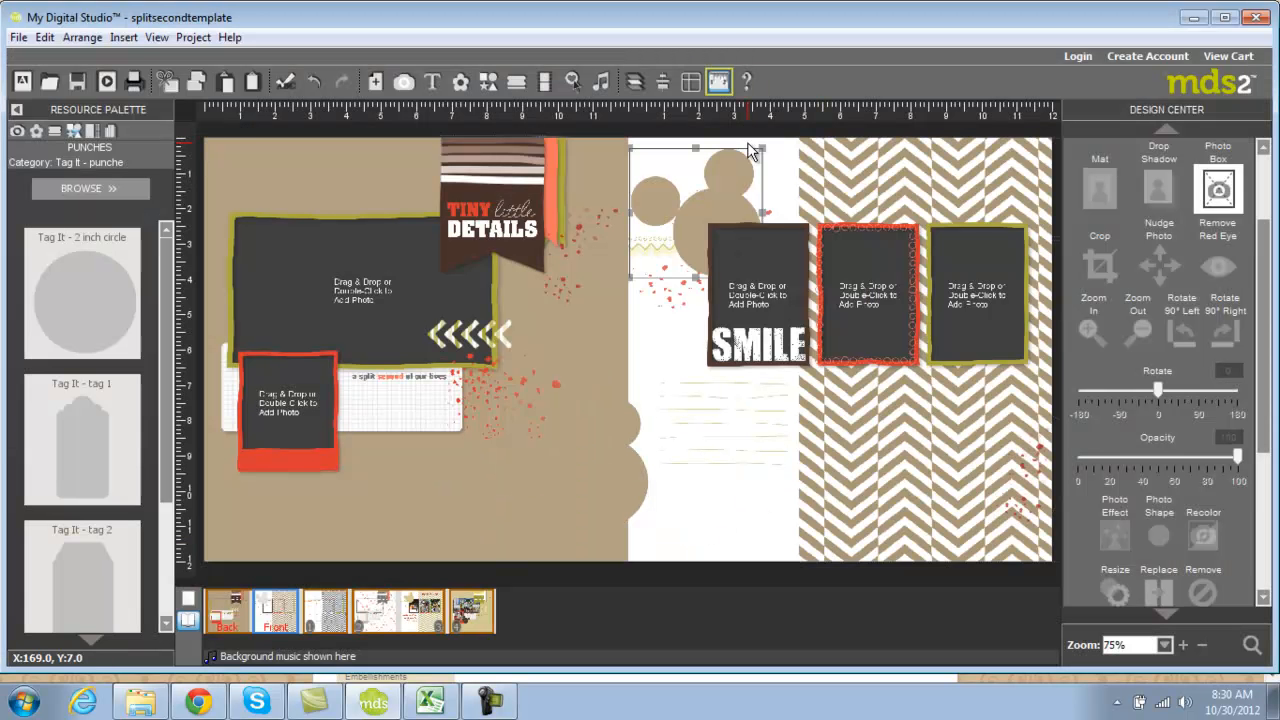
left_click(753, 160)
left_click_drag(753, 160, 765, 158)
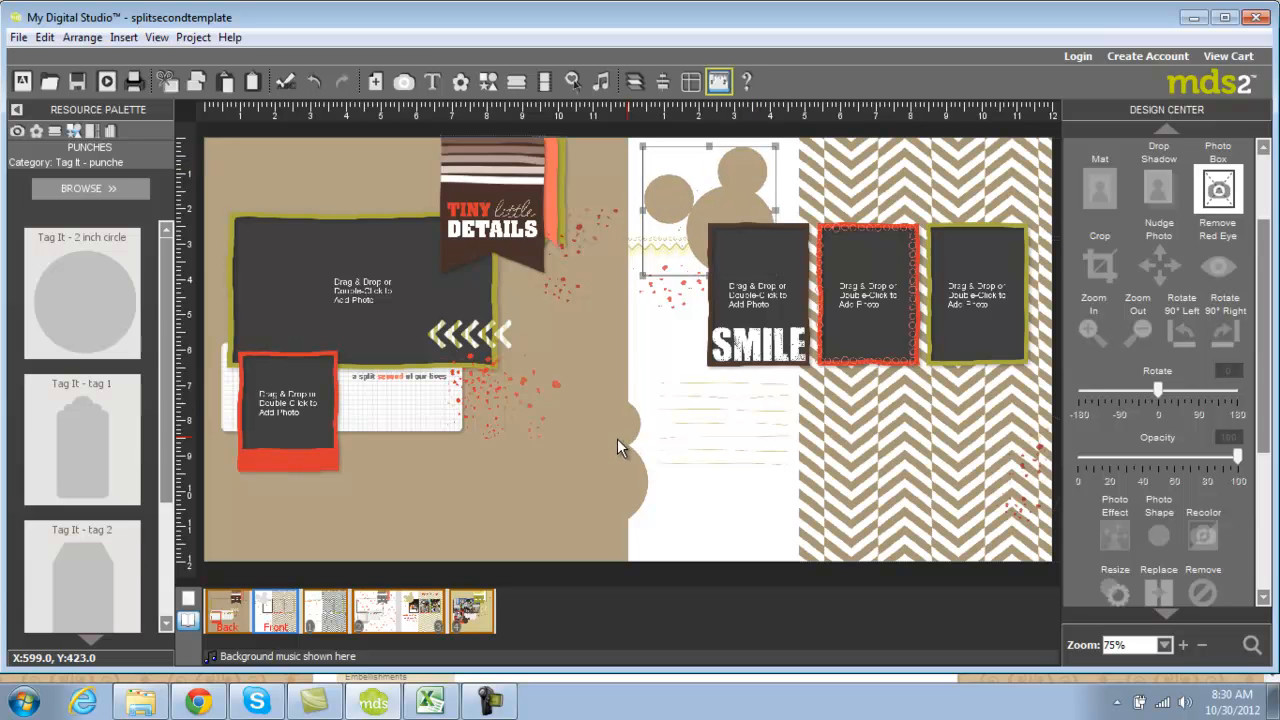
Step: Move the copied circle group to the back cover near the lower corner of the instant-photo frame and shrink it
left_click(641, 491)
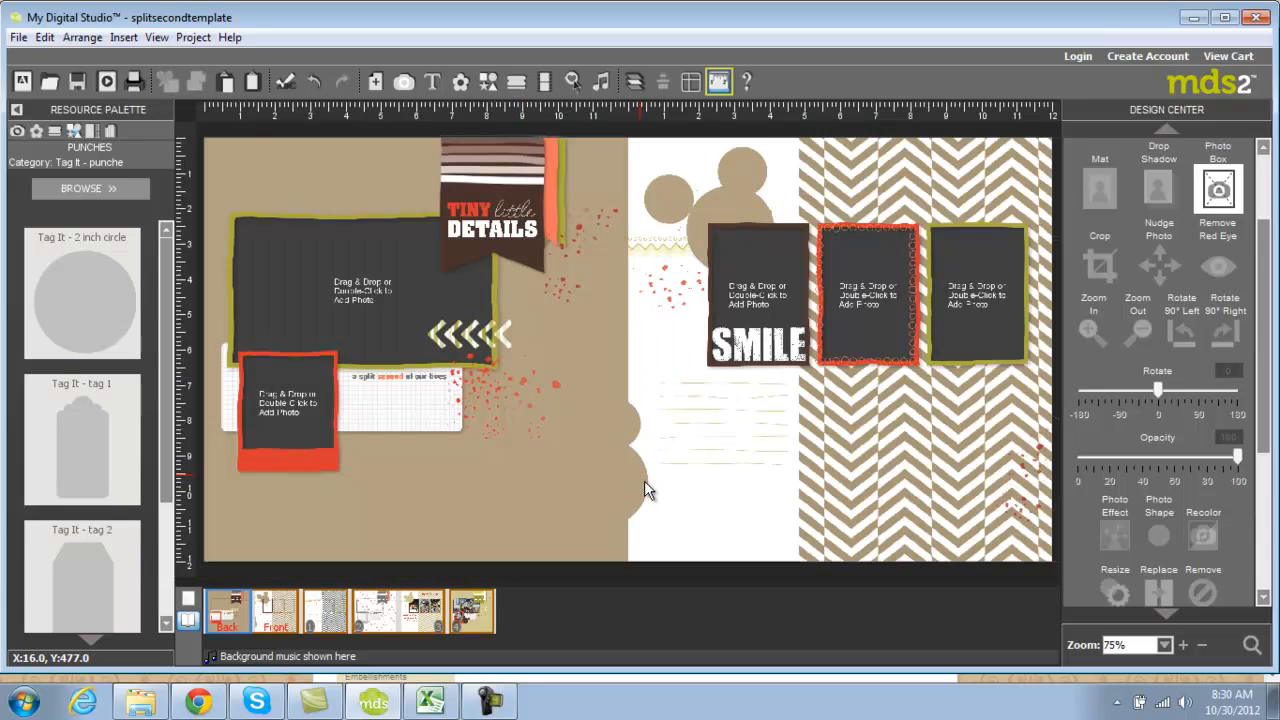
left_click(643, 484)
left_click_drag(643, 486, 800, 509)
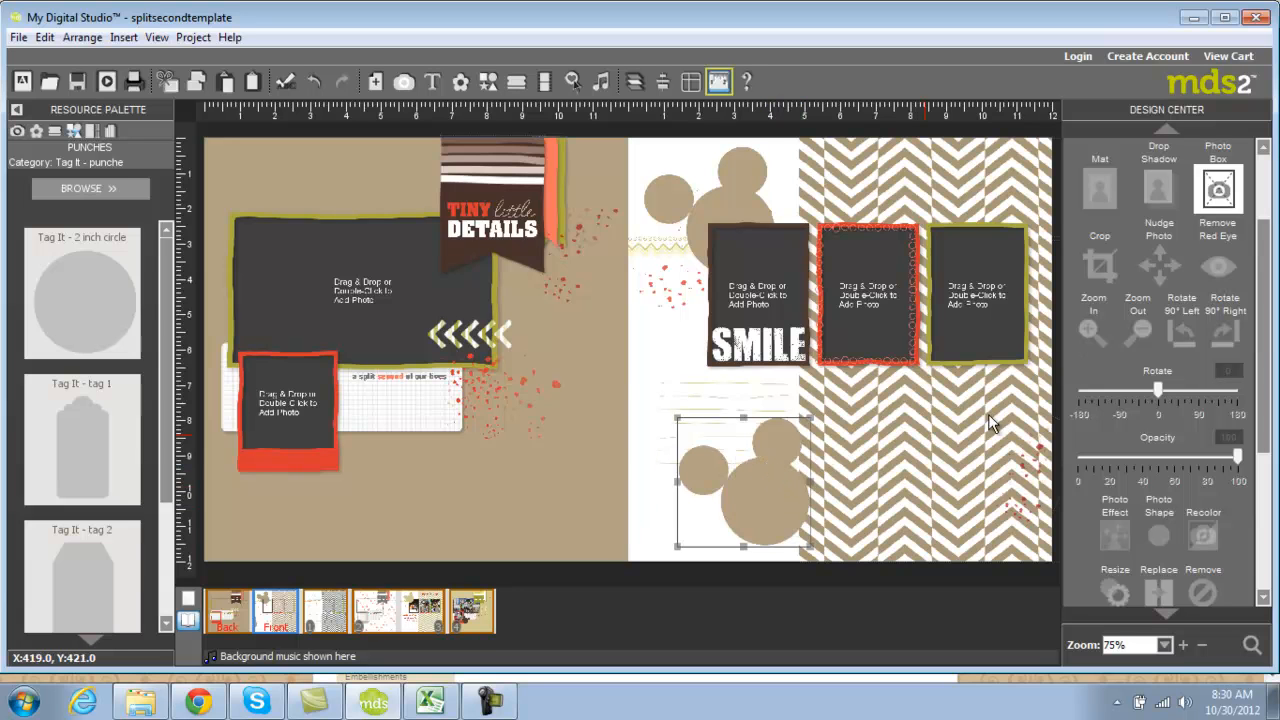
scroll(1265, 368, "down", 3)
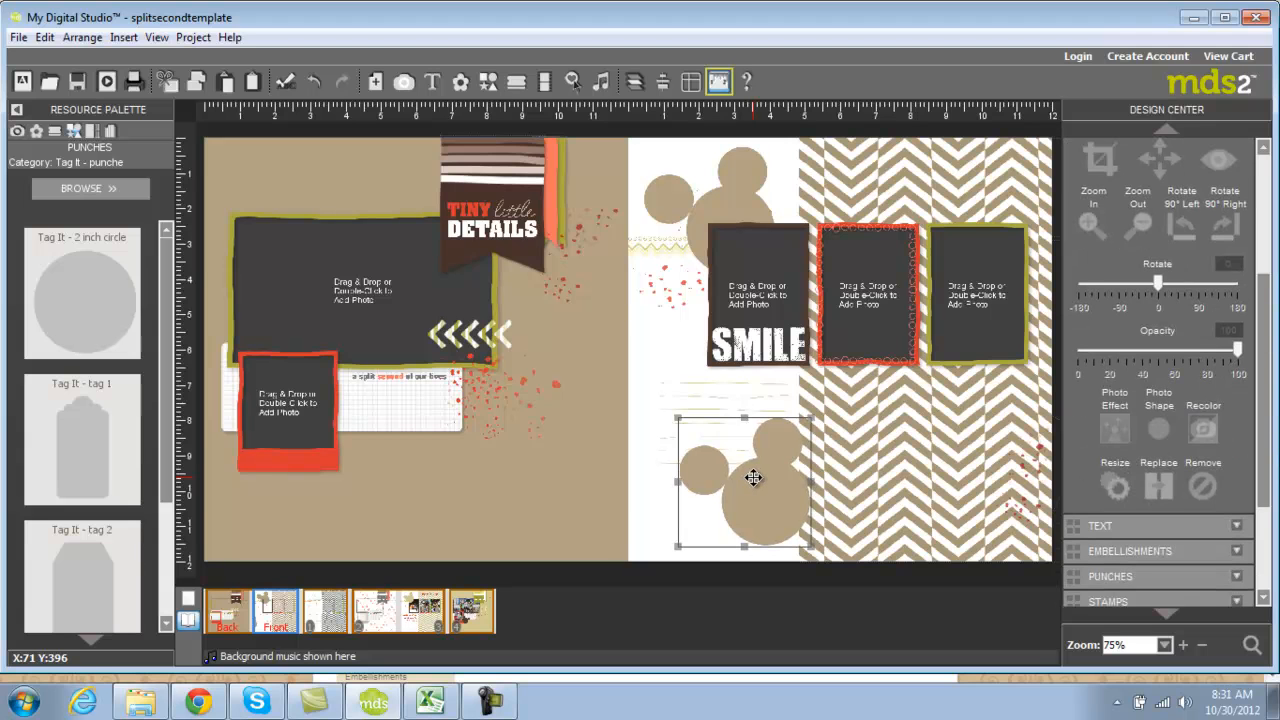
left_click_drag(753, 478, 415, 505)
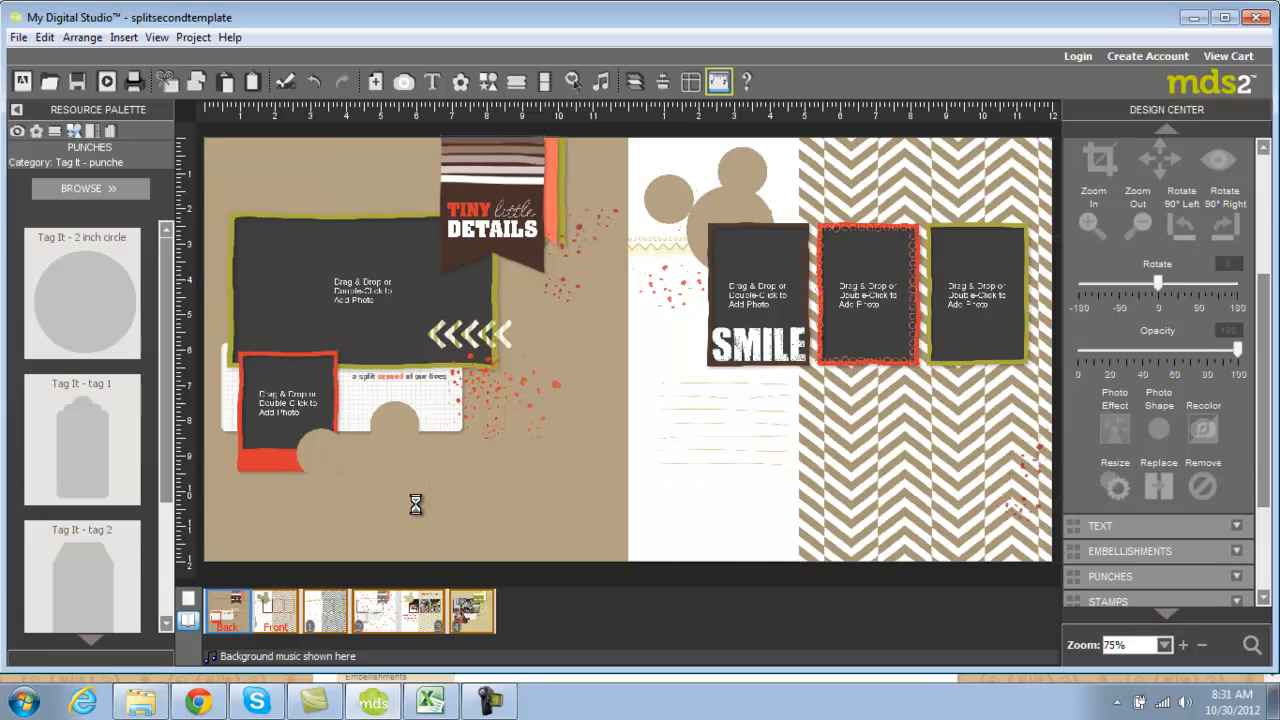
left_click(397, 432)
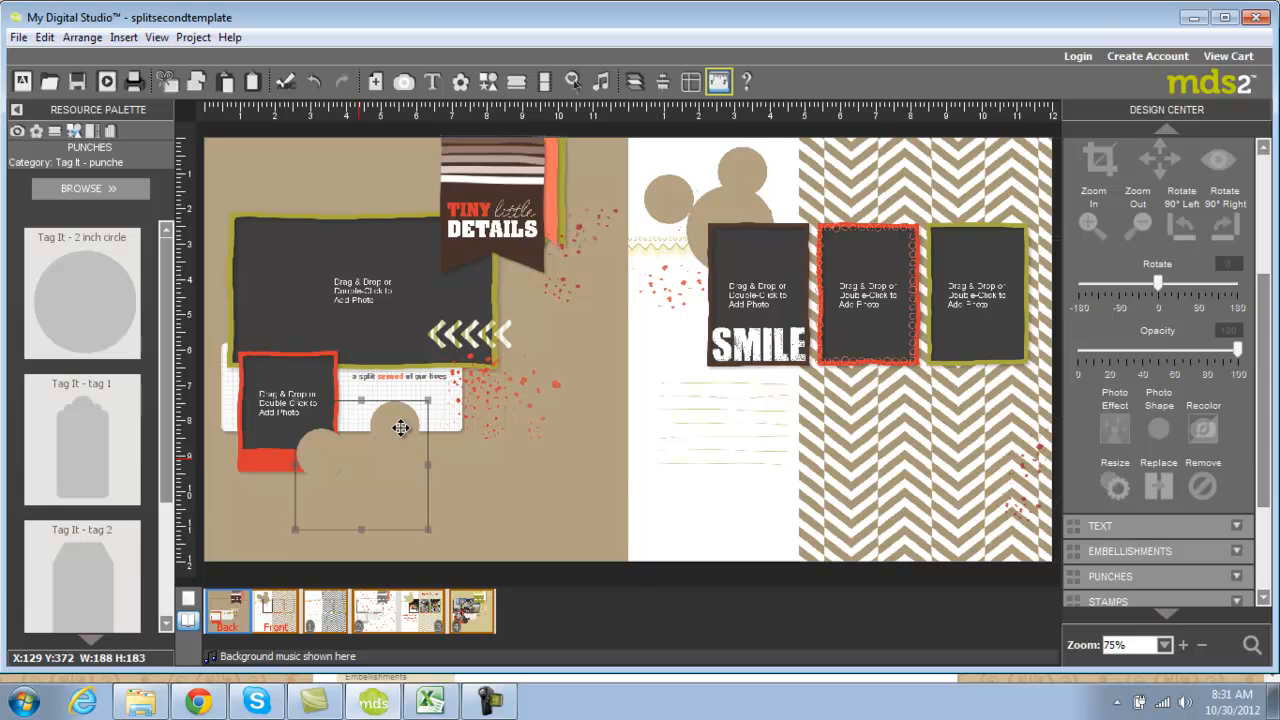
left_click_drag(429, 399, 369, 436)
Step: Ungroup the small circle group on the back cover and fill its three circles with dark brown
left_click(82, 37)
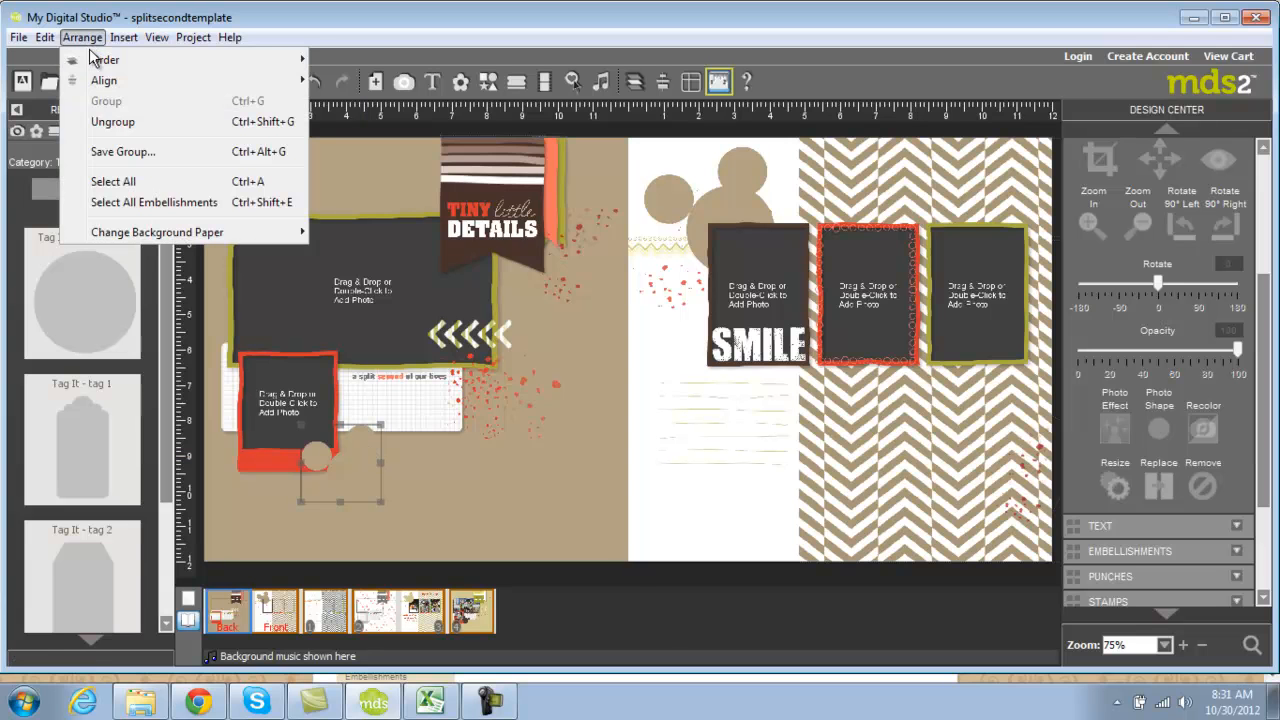
left_click(106, 121)
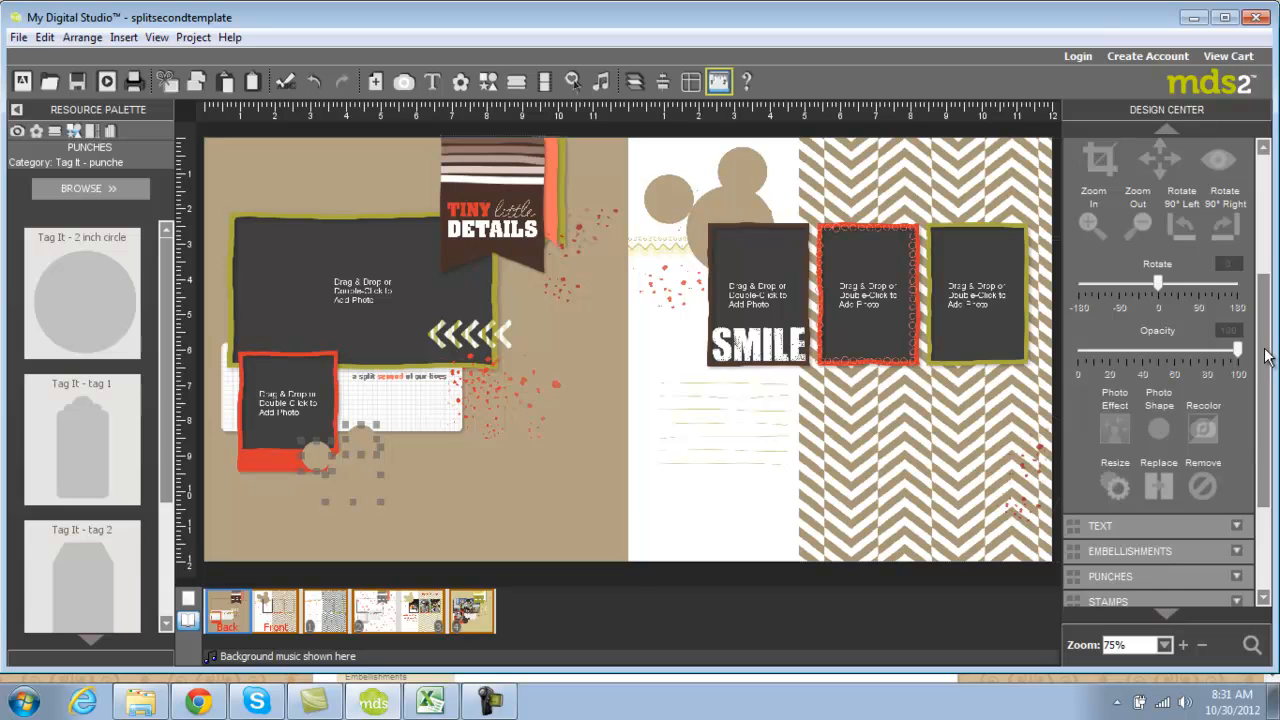
scroll(1265, 355, "up", 3)
scroll(1235, 420, "down", 6)
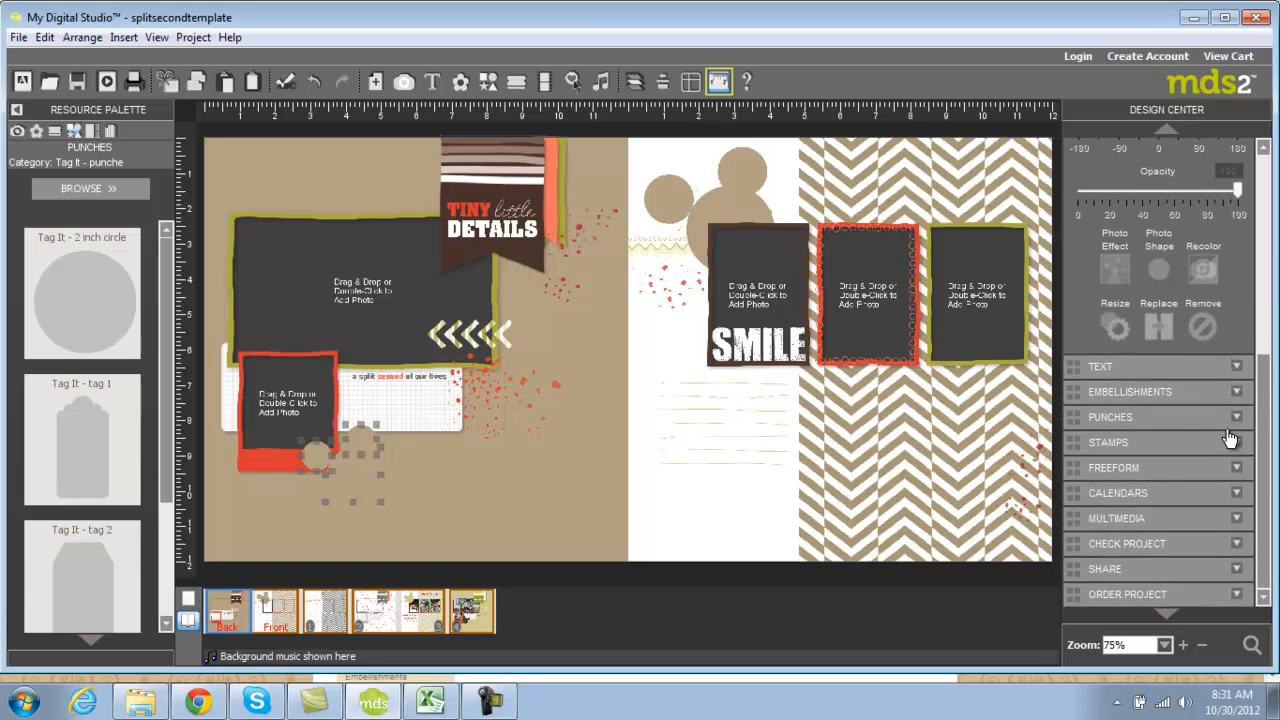
scroll(1230, 438, "up", 3)
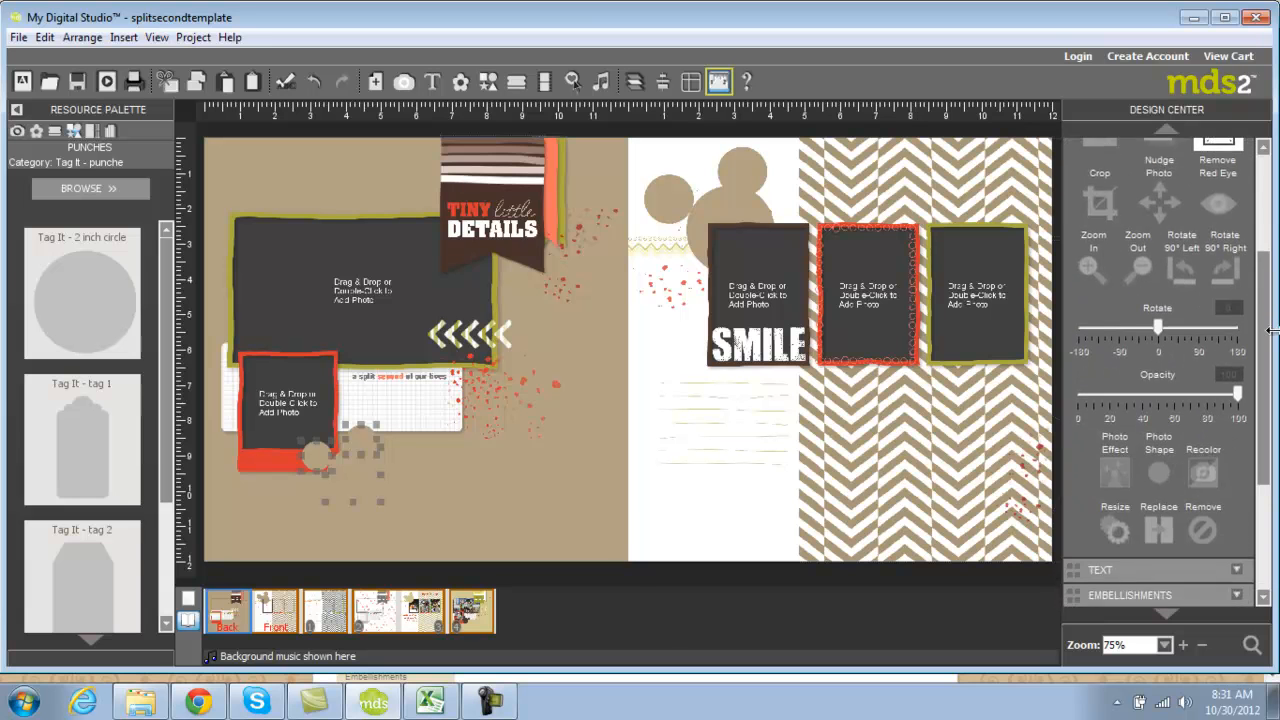
scroll(1250, 400, "down", 3)
left_click(1140, 464)
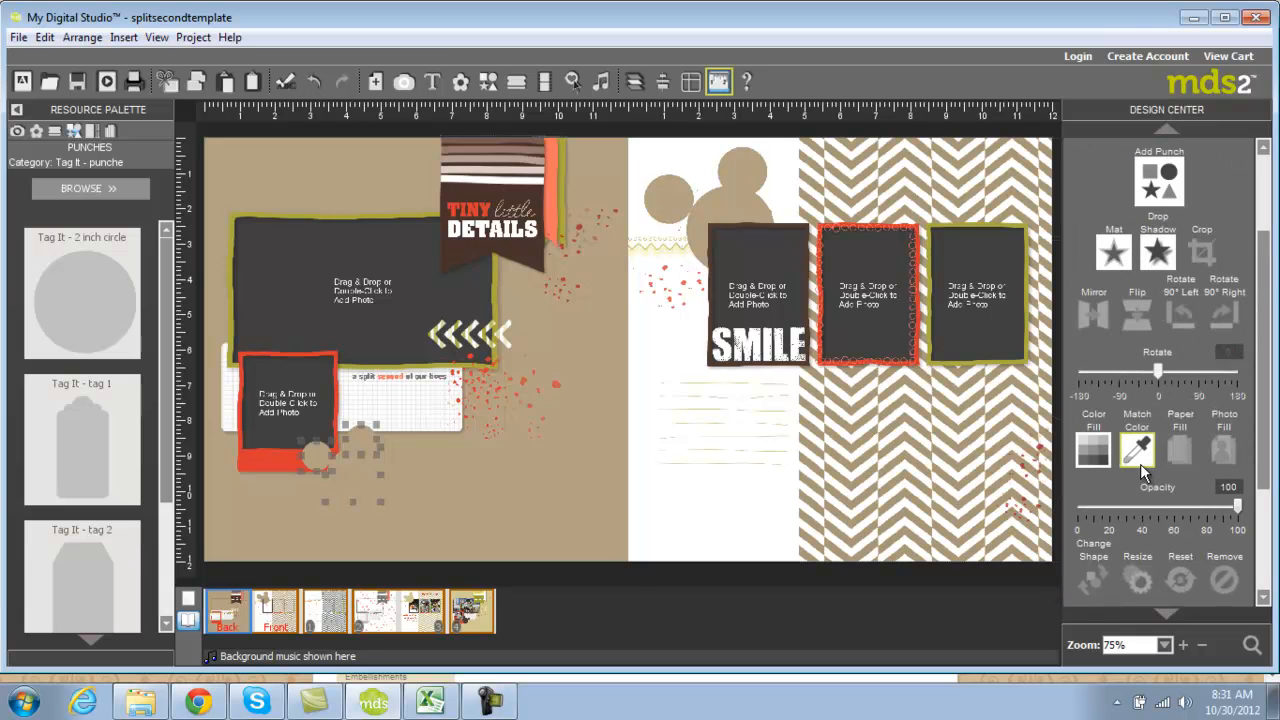
left_click(1090, 450)
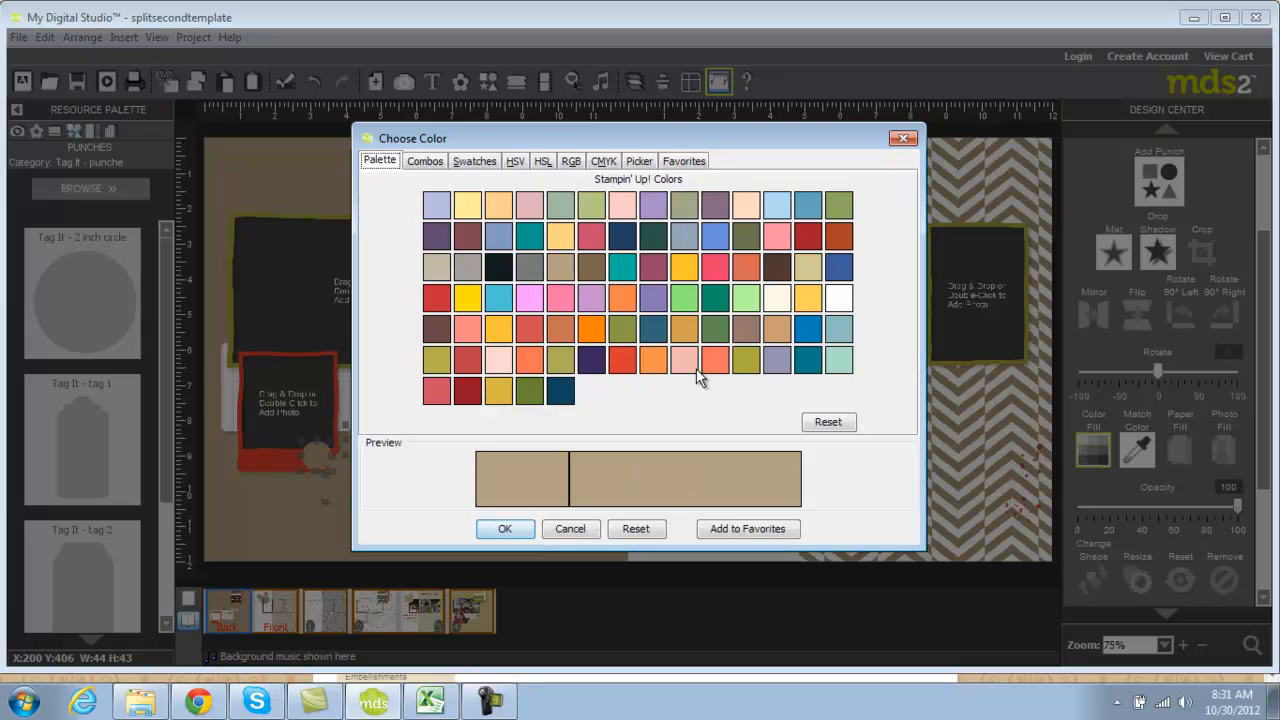
left_click(778, 268)
left_click(490, 529)
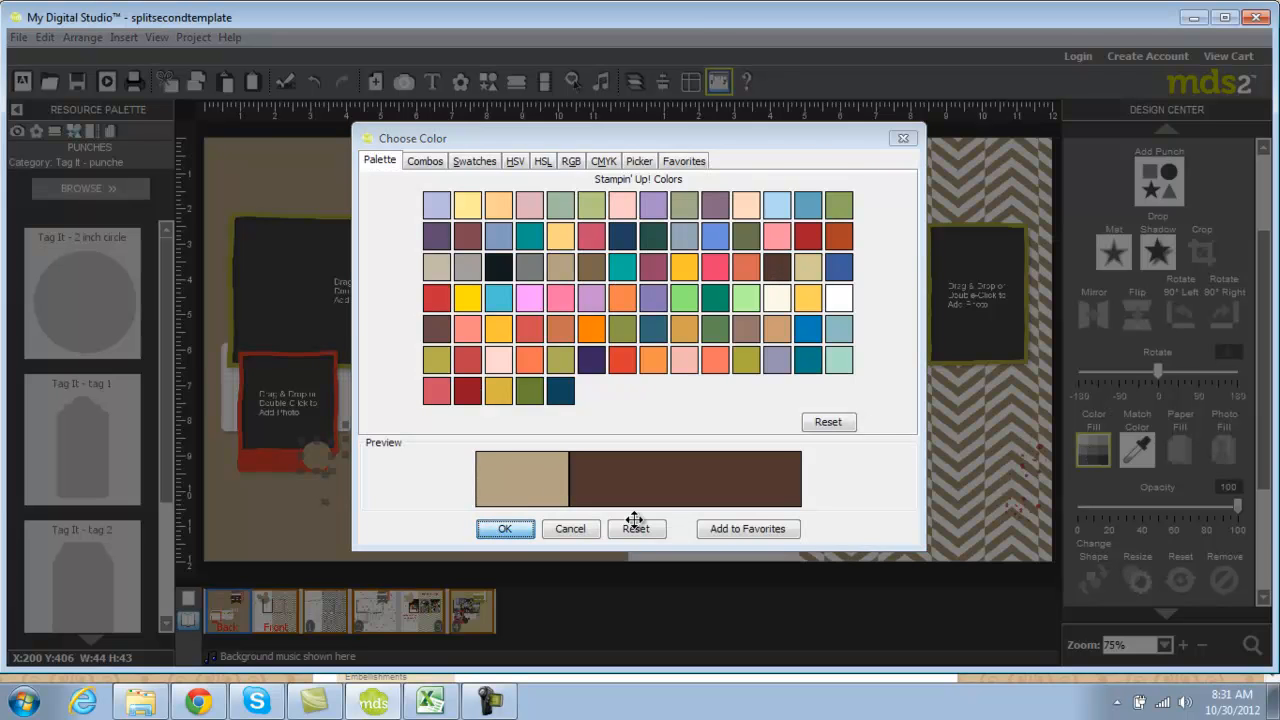
left_click(550, 506)
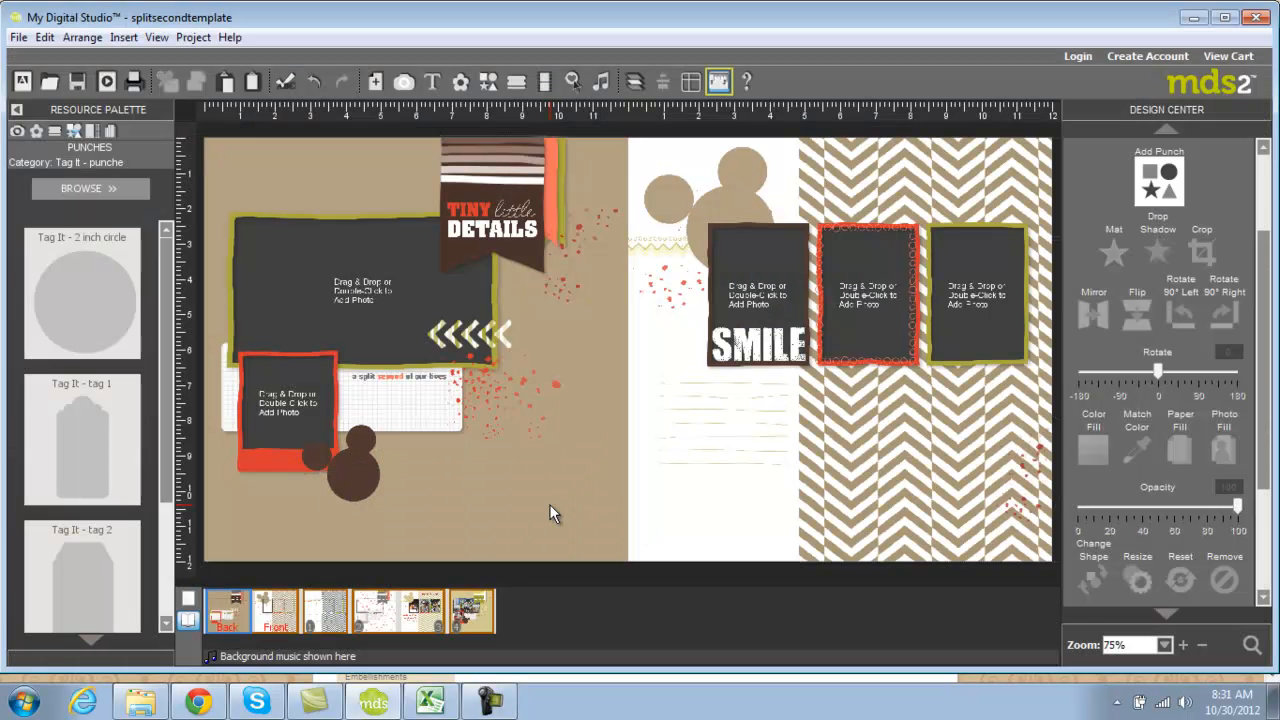
Step: Add a text box on the back cover, widen it and enter DISNEY 2012 as centered bold text
left_click_drag(1262, 262, 1262, 180)
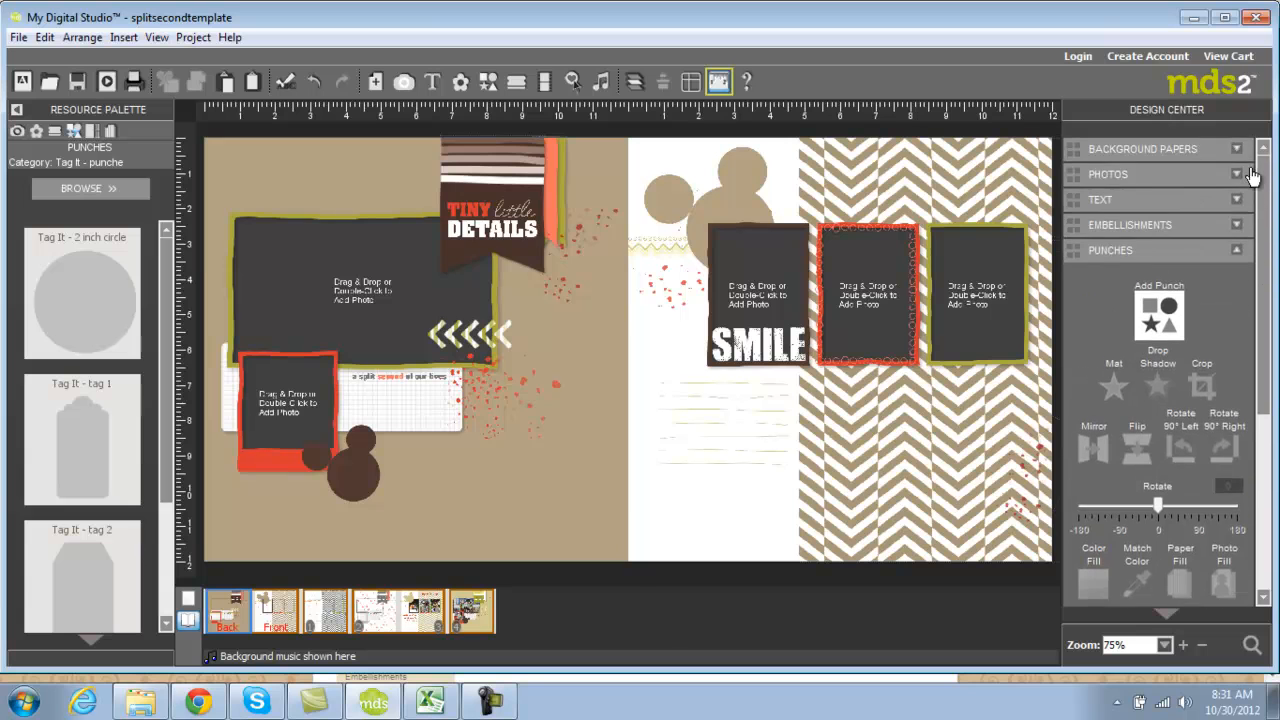
left_click(1145, 200)
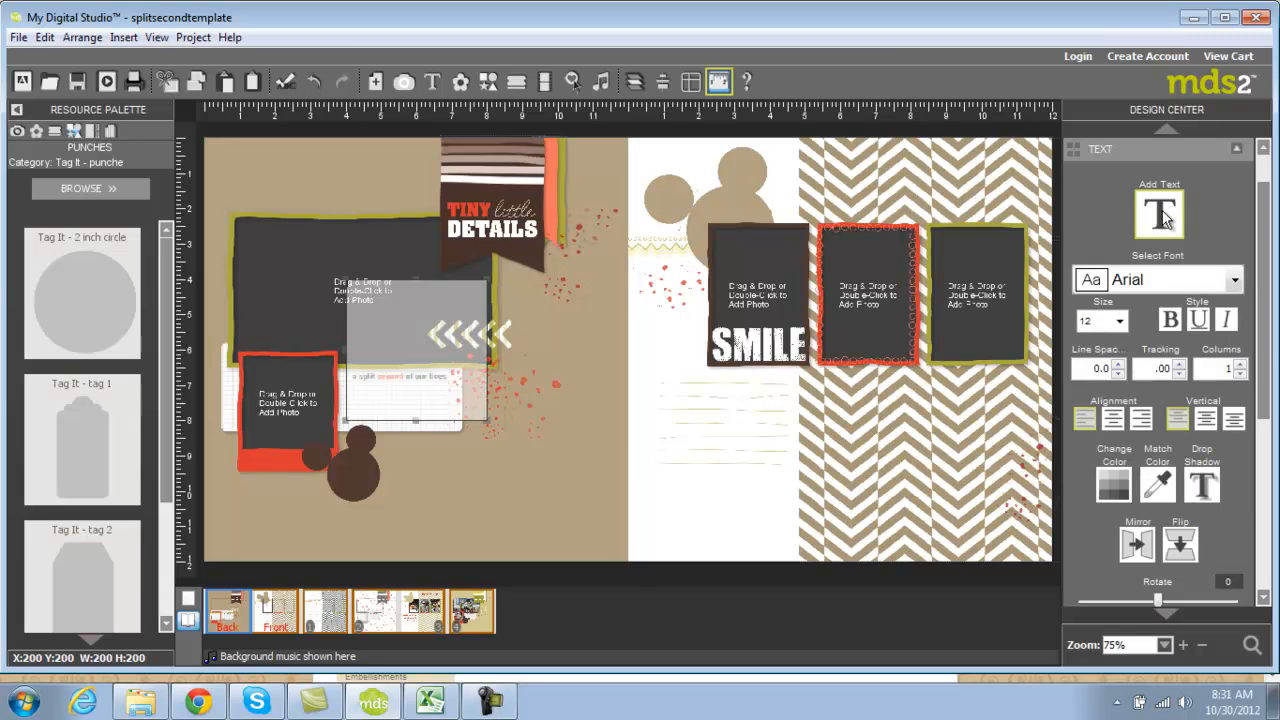
left_click(1163, 219)
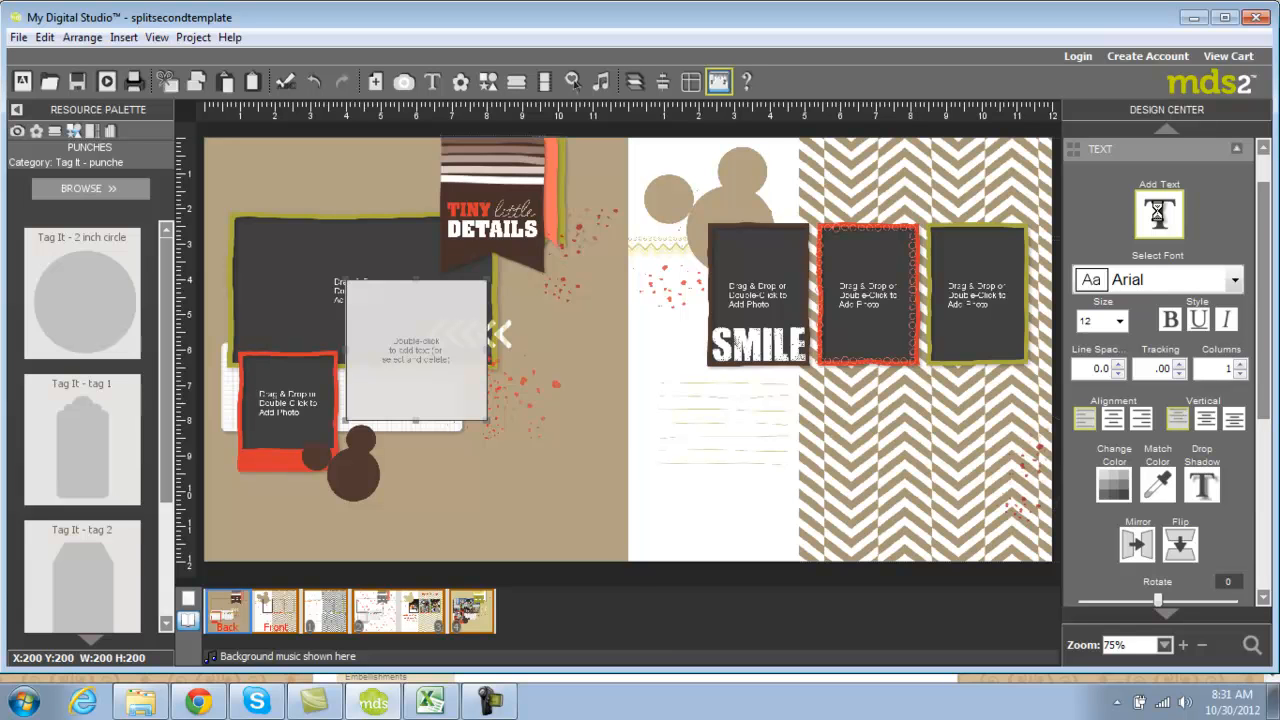
left_click_drag(486, 349, 600, 366)
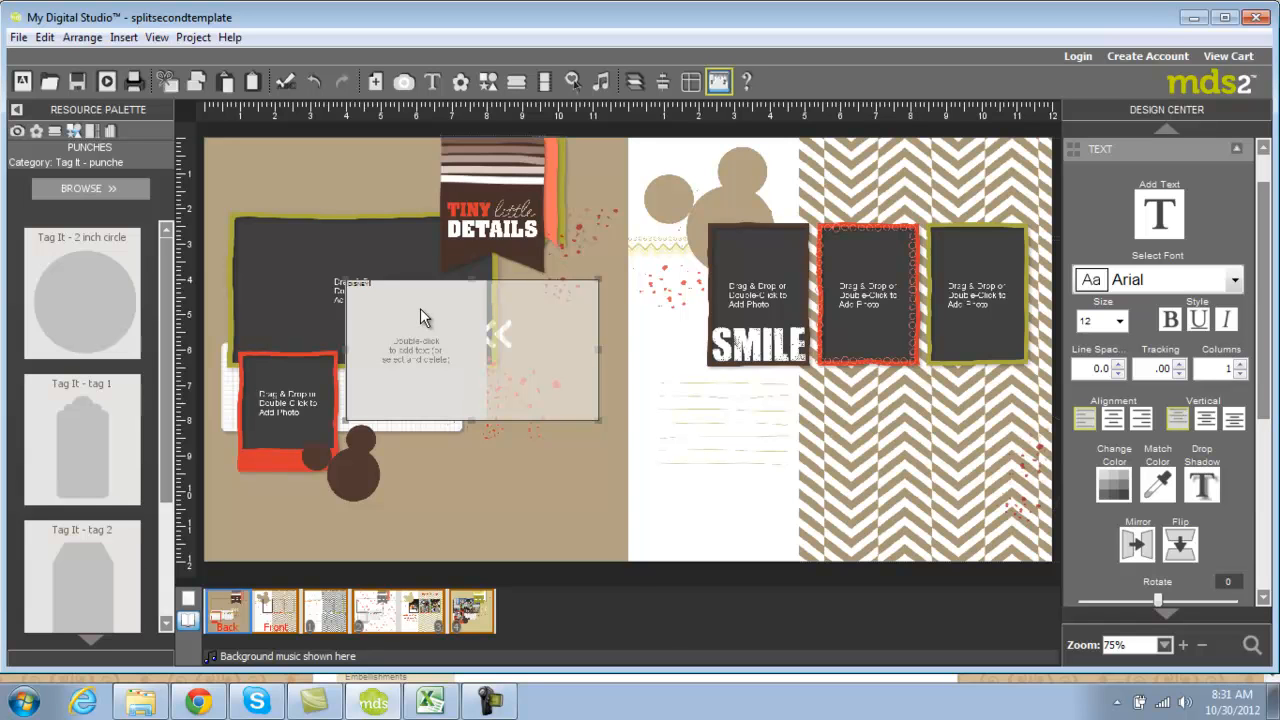
left_click_drag(414, 286, 350, 284)
left_click(1170, 319)
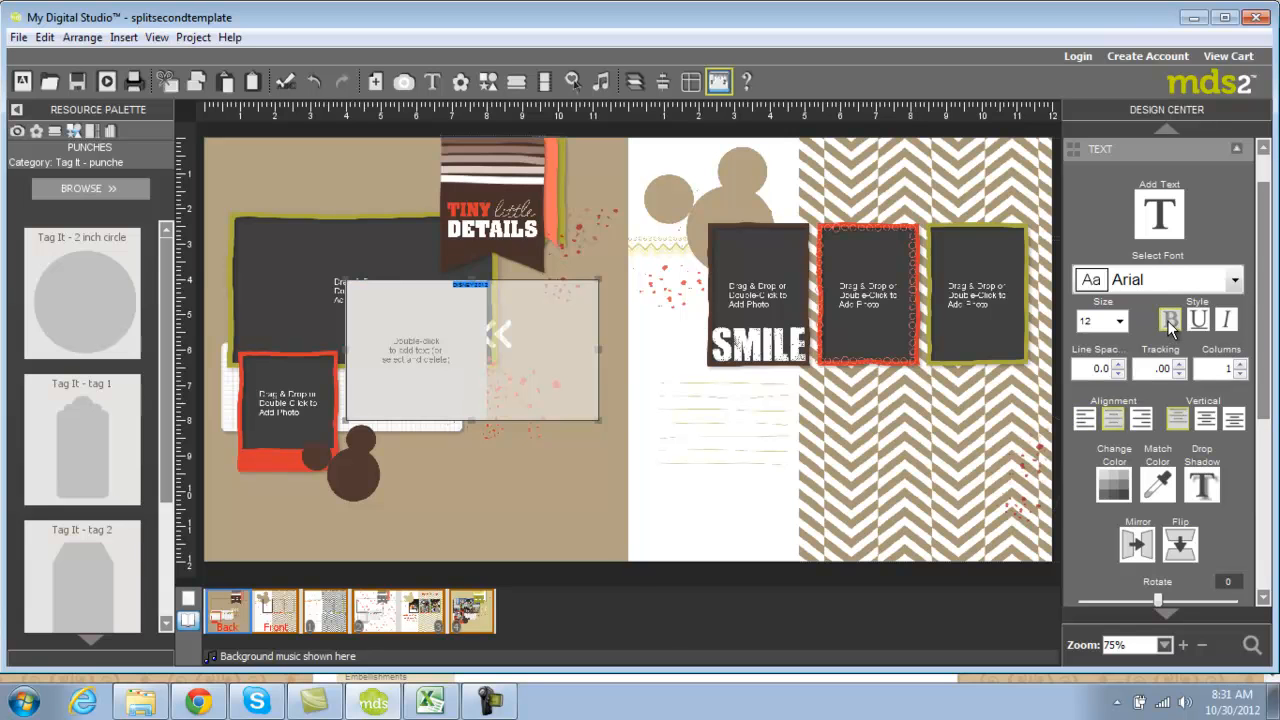
Step: Set the DISNEY 2012 text to Waltograph at size 96 and widen its box to fit on one line
left_click(1237, 282)
mouse_move(1237, 370)
left_mouse_down()
mouse_move(1238, 482)
mouse_move(1240, 362)
left_mouse_up()
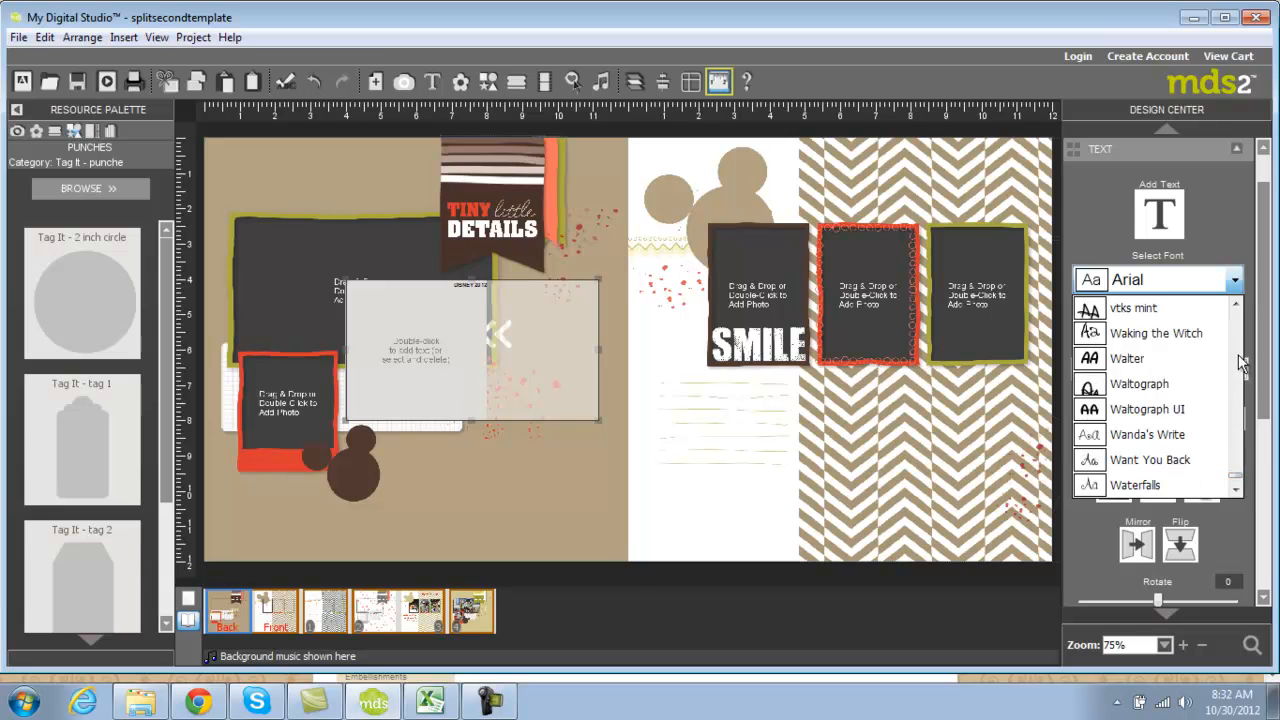
left_click(1150, 383)
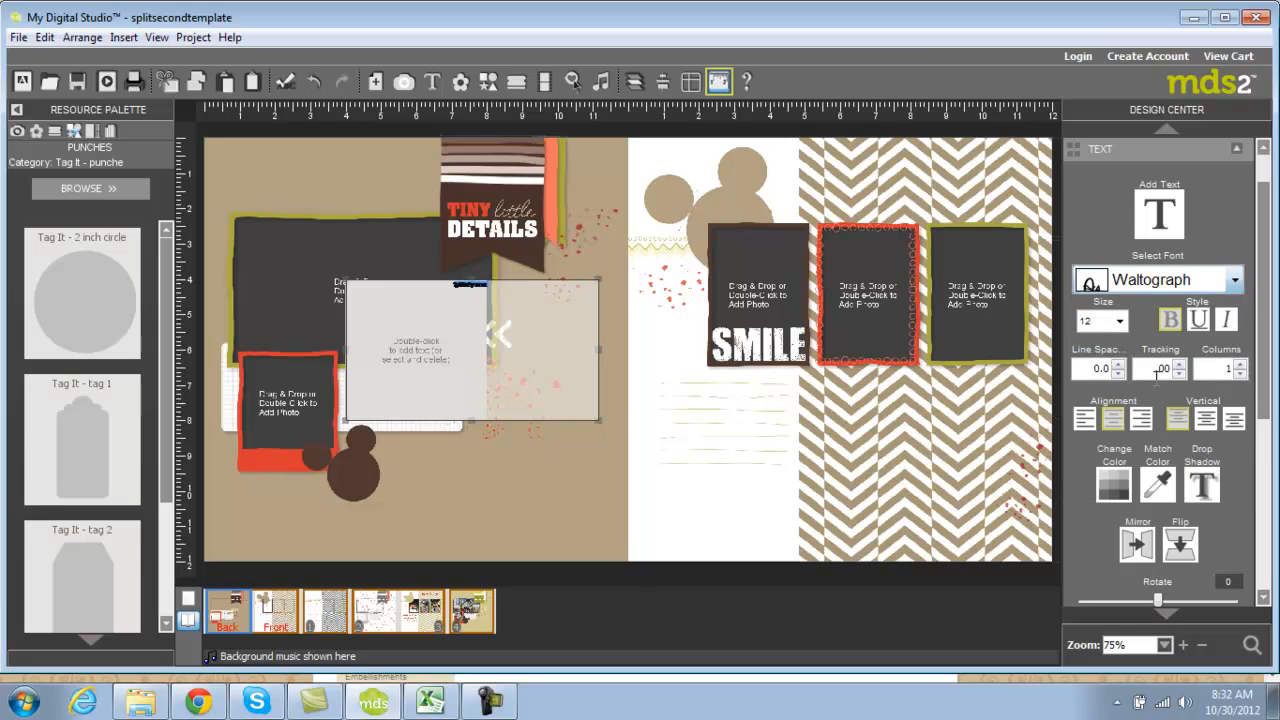
left_click(1120, 321)
scroll(1134, 395, "down", 2)
scroll(1133, 400, "down", 2)
left_click(1100, 408)
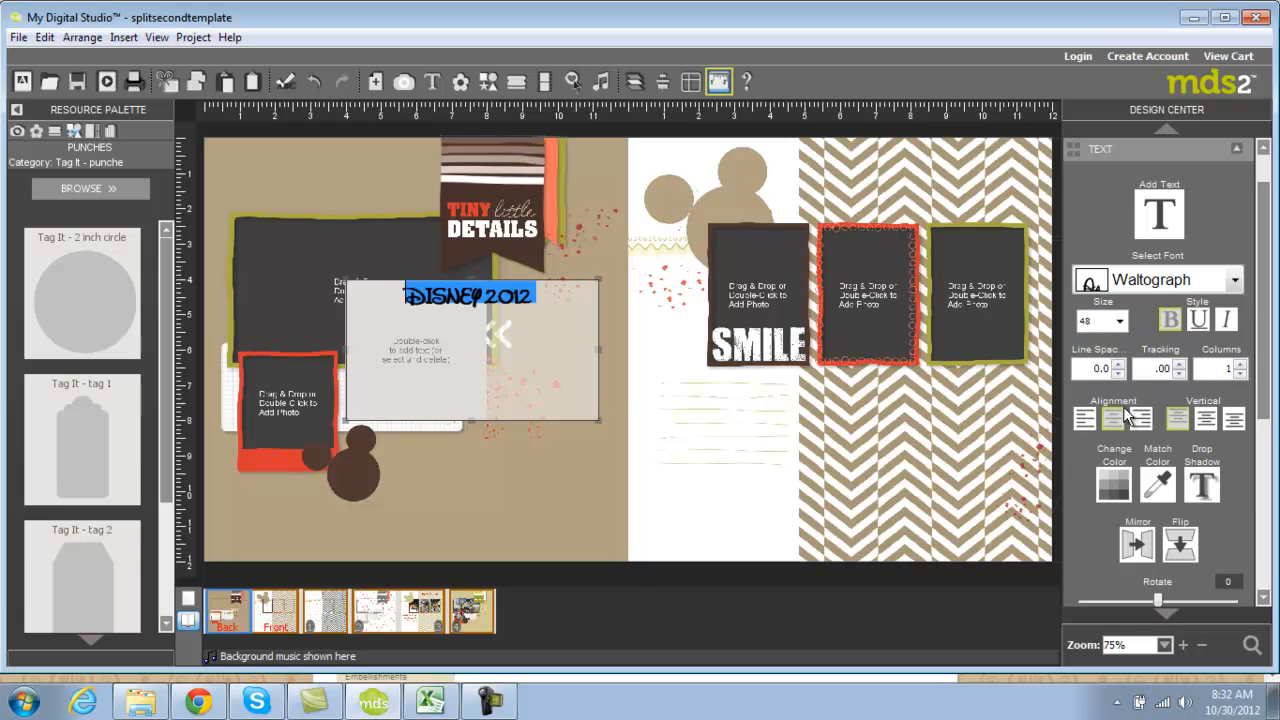
left_click(1119, 321)
scroll(1124, 405, "down", 2)
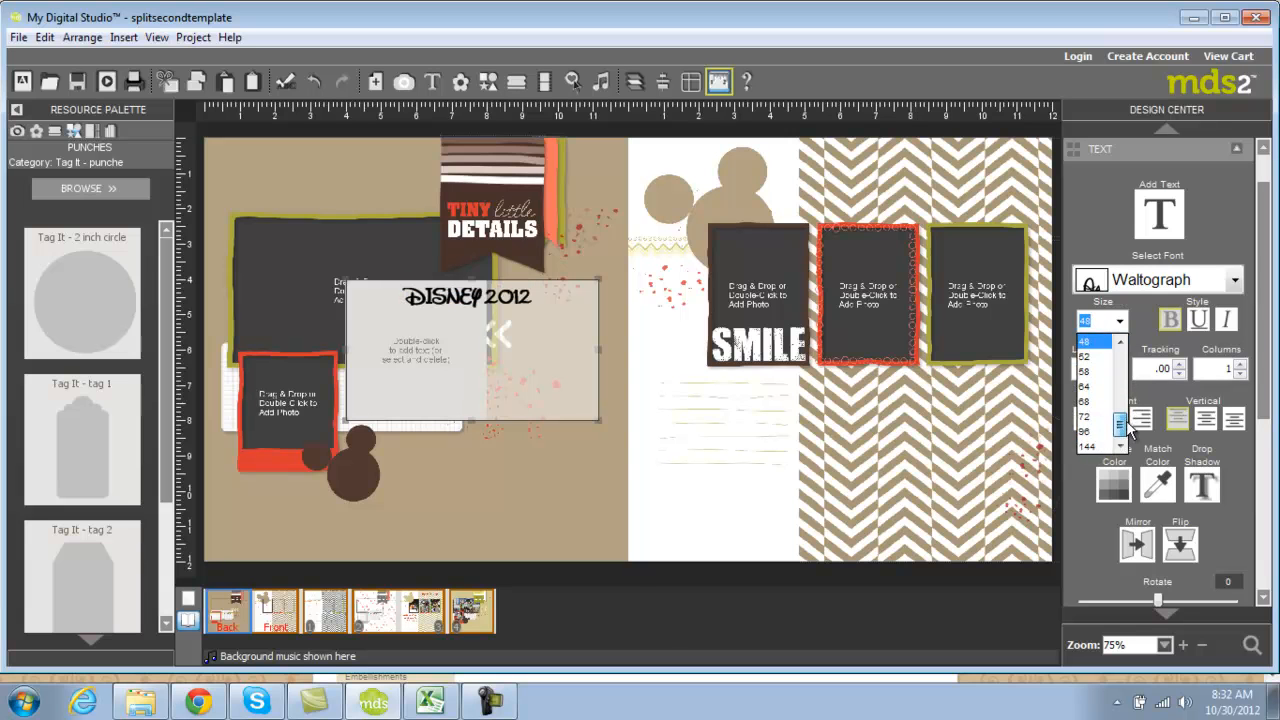
left_click(1092, 431)
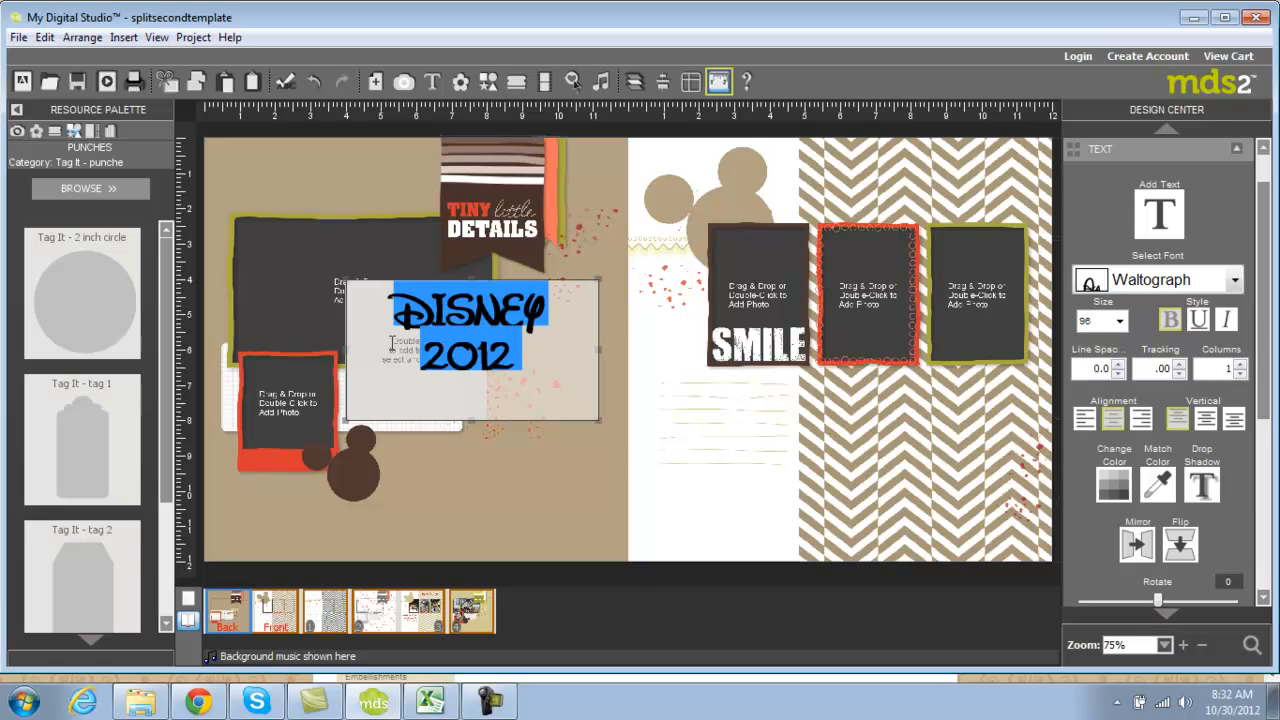
left_click_drag(345, 342, 278, 337)
Step: Try to change the color of the DISNEY 2012 text using the Stampin' Up! palette
left_click(1114, 487)
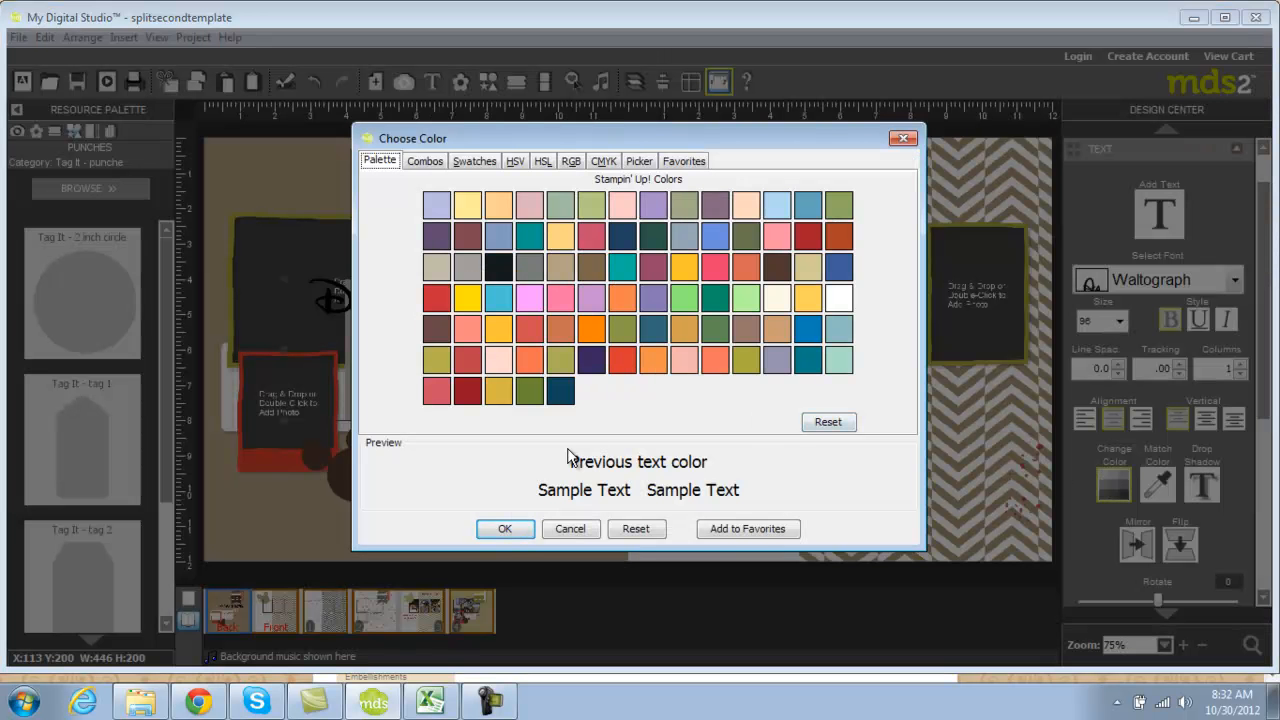
left_click(505, 530)
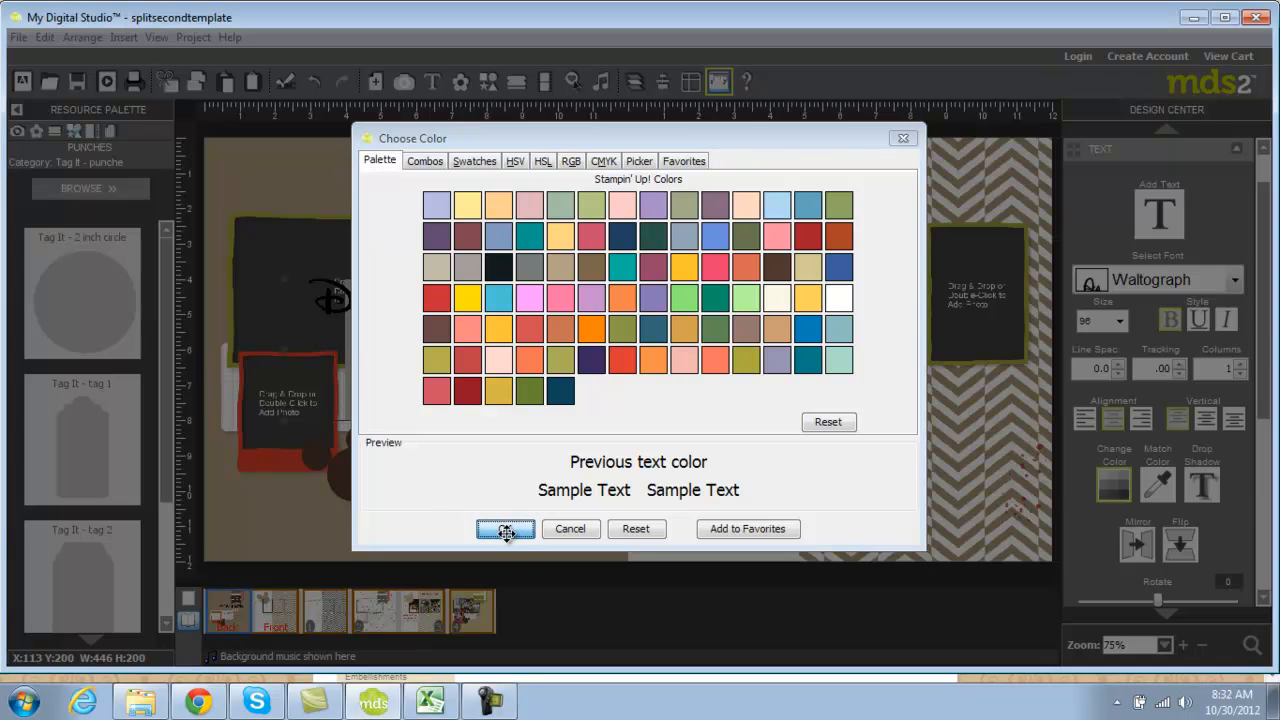
key("ctrl+a")
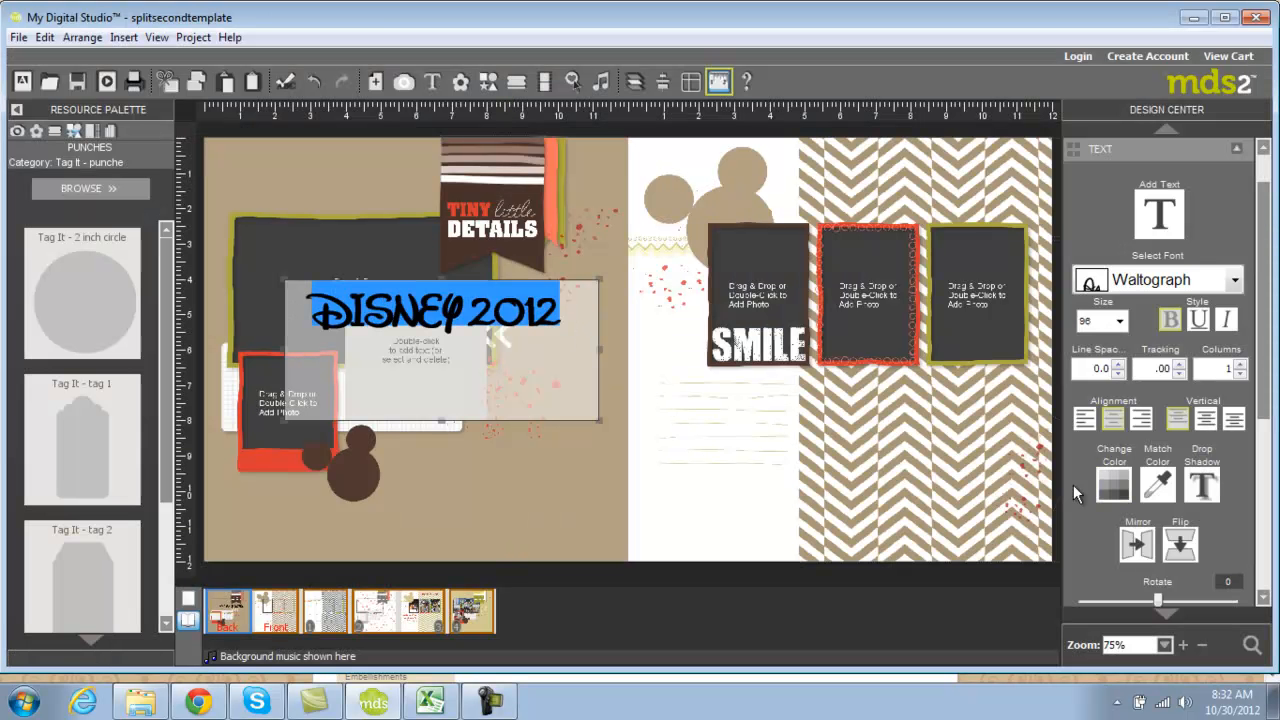
left_click(1119, 486)
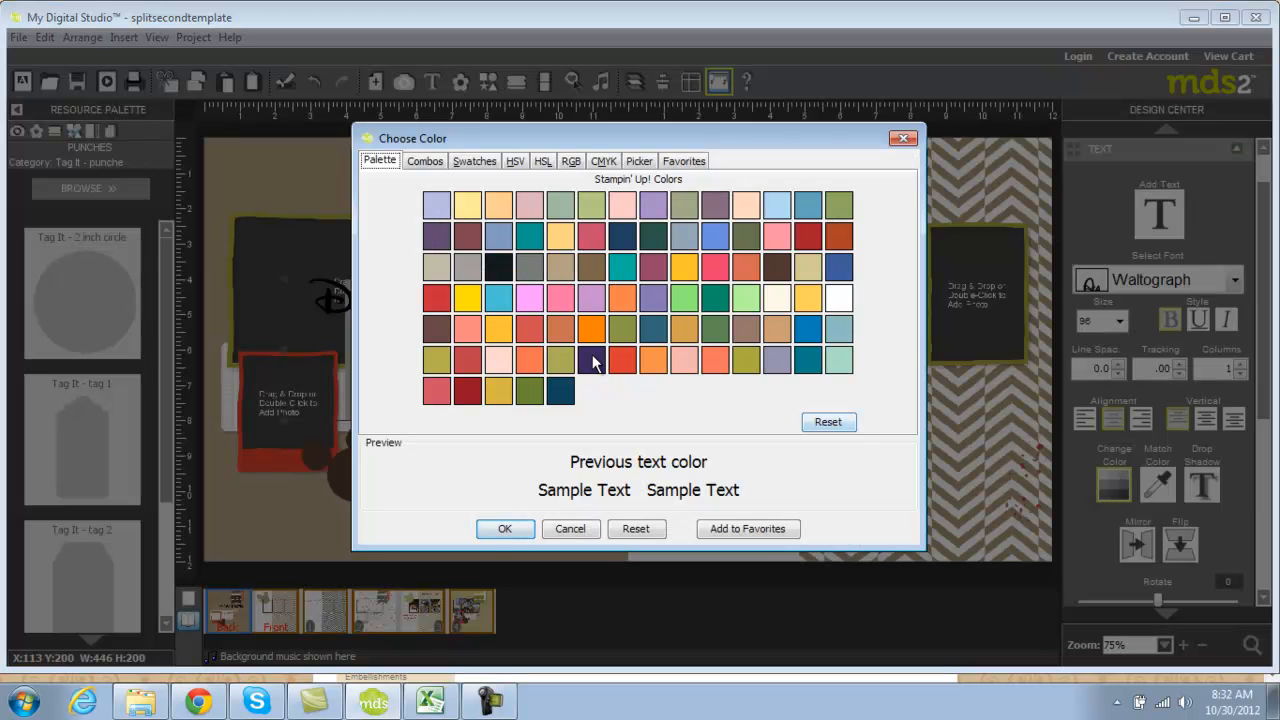
left_click(508, 529)
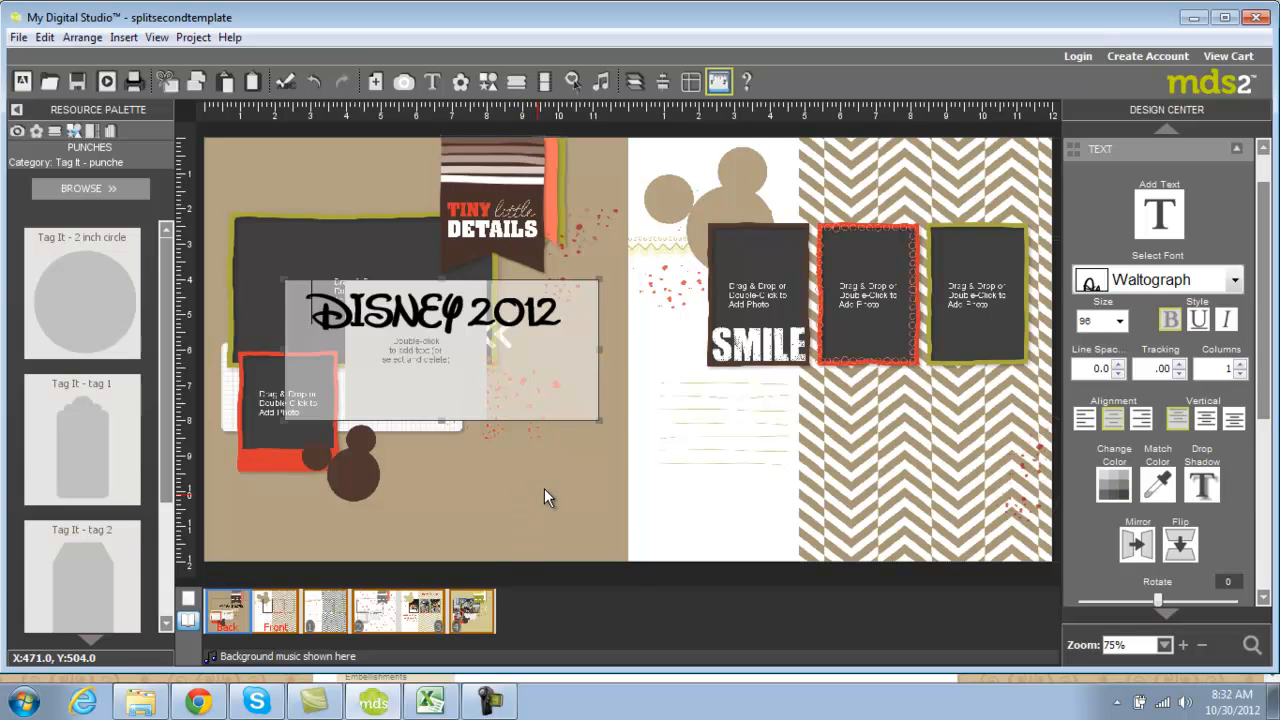
Step: Move the DISNEY 2012 title onto the front cover, above the three photo frames
left_click(544, 488)
left_click(453, 299)
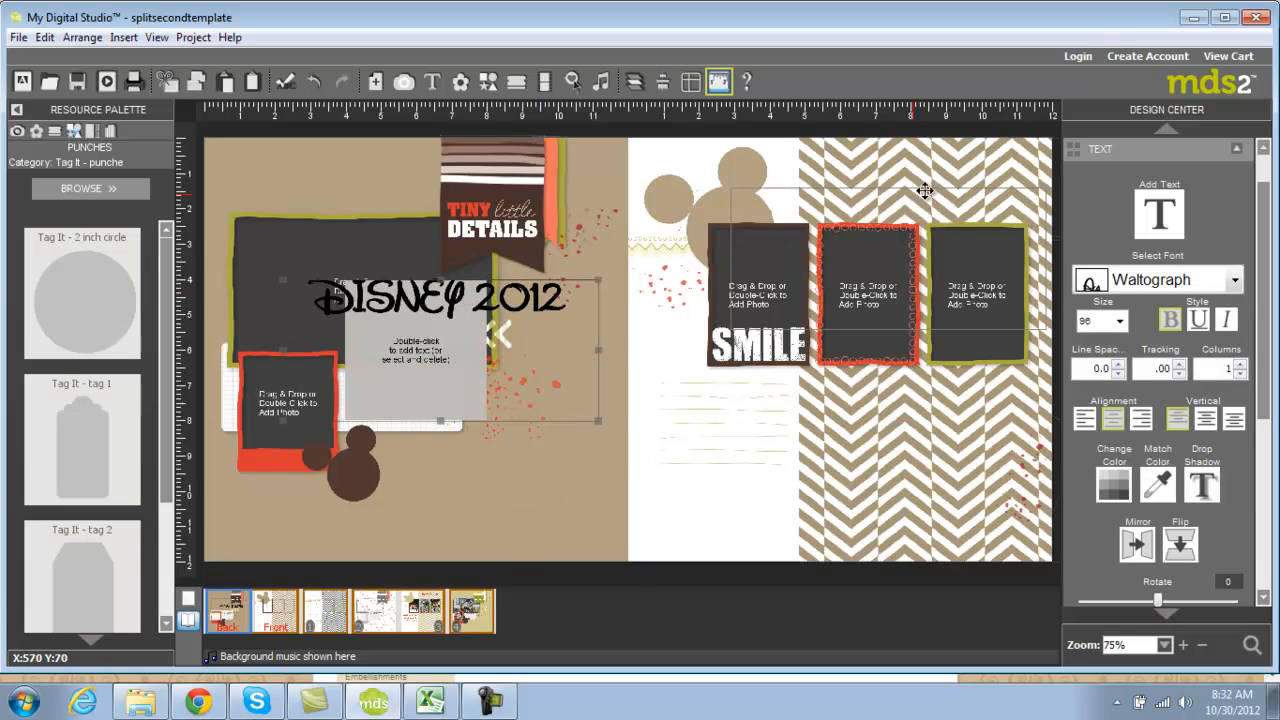
left_click_drag(920, 168, 907, 171)
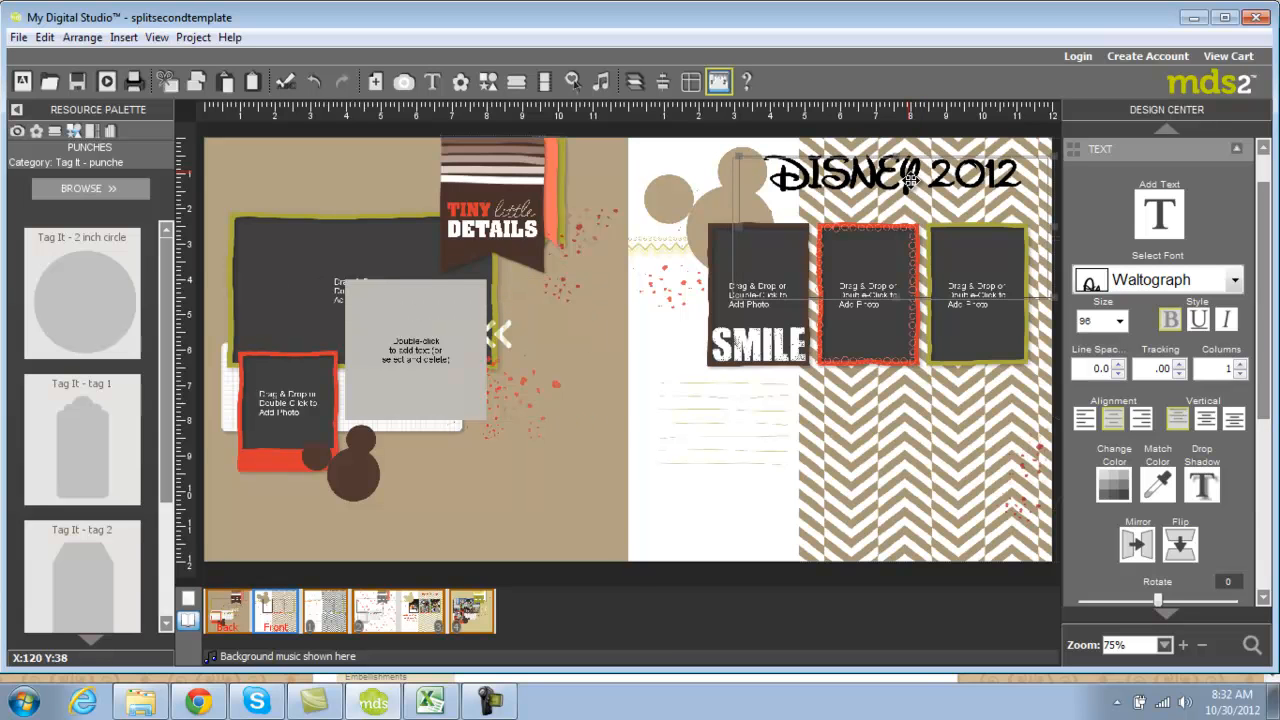
Step: Compare the inner spread with the Disney photos and the final page with the completed mouse-head layout
left_click(421, 612)
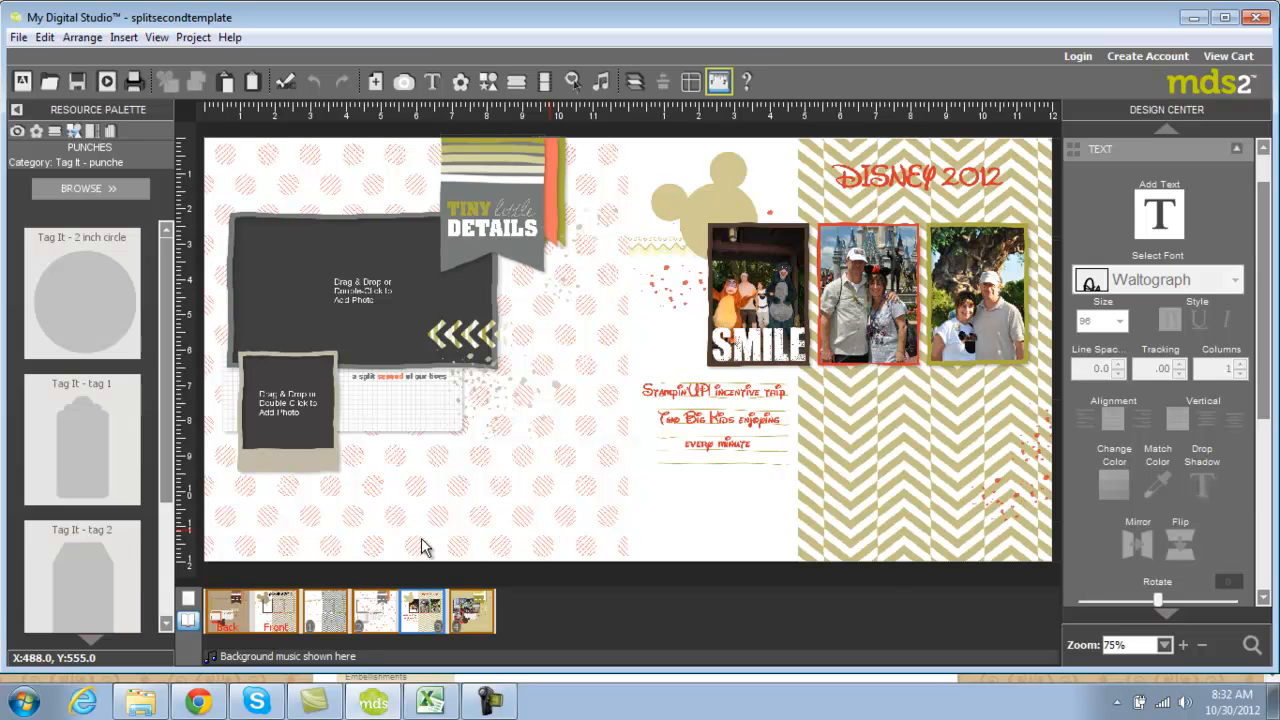
left_click(487, 617)
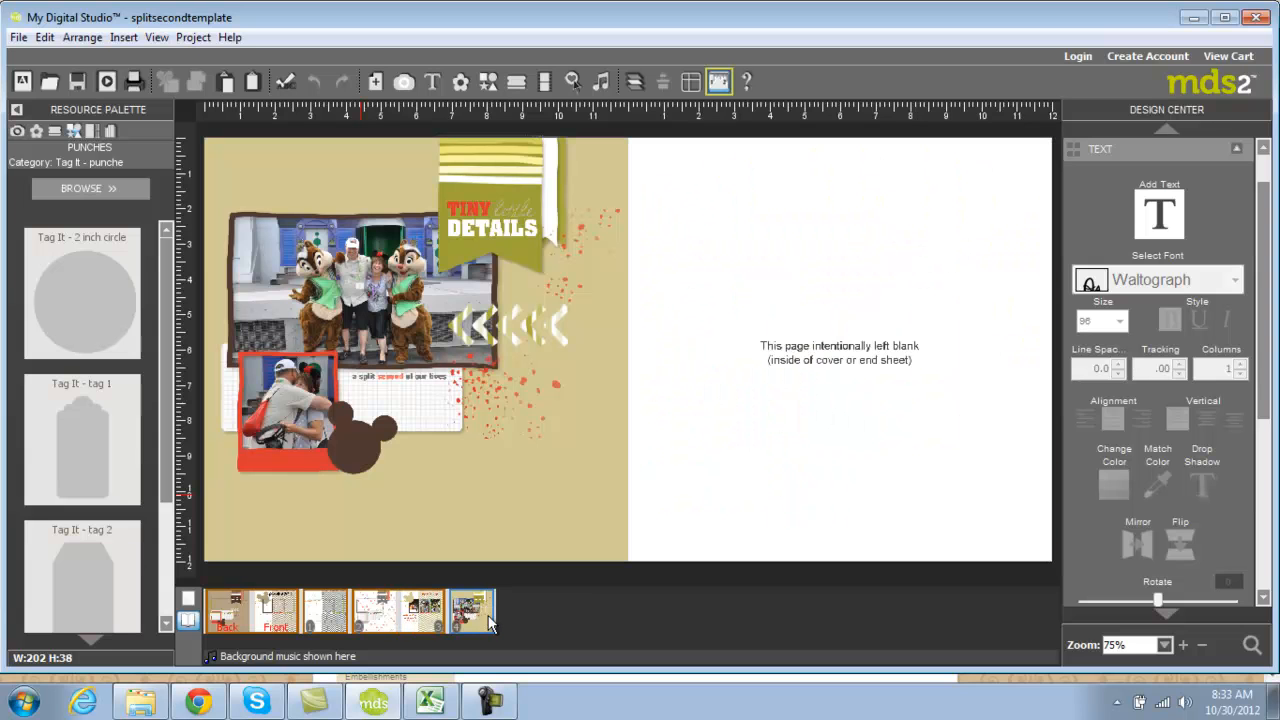
left_click(428, 615)
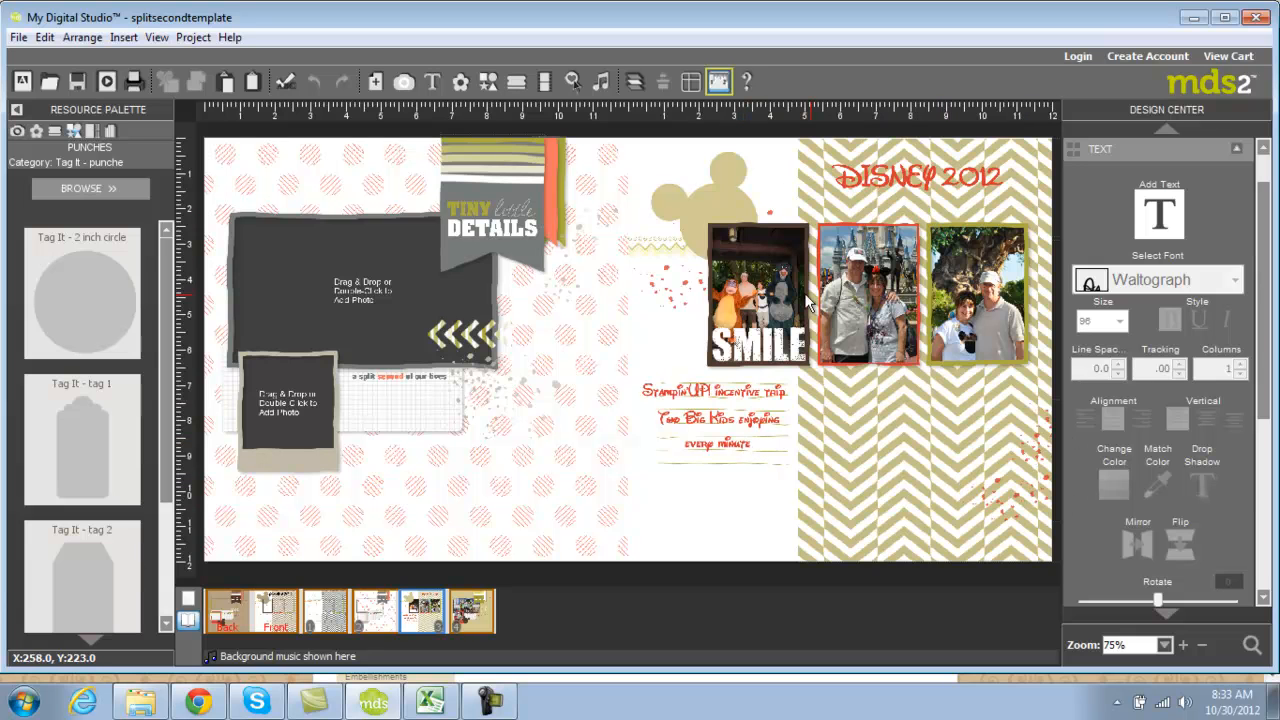
left_click(474, 616)
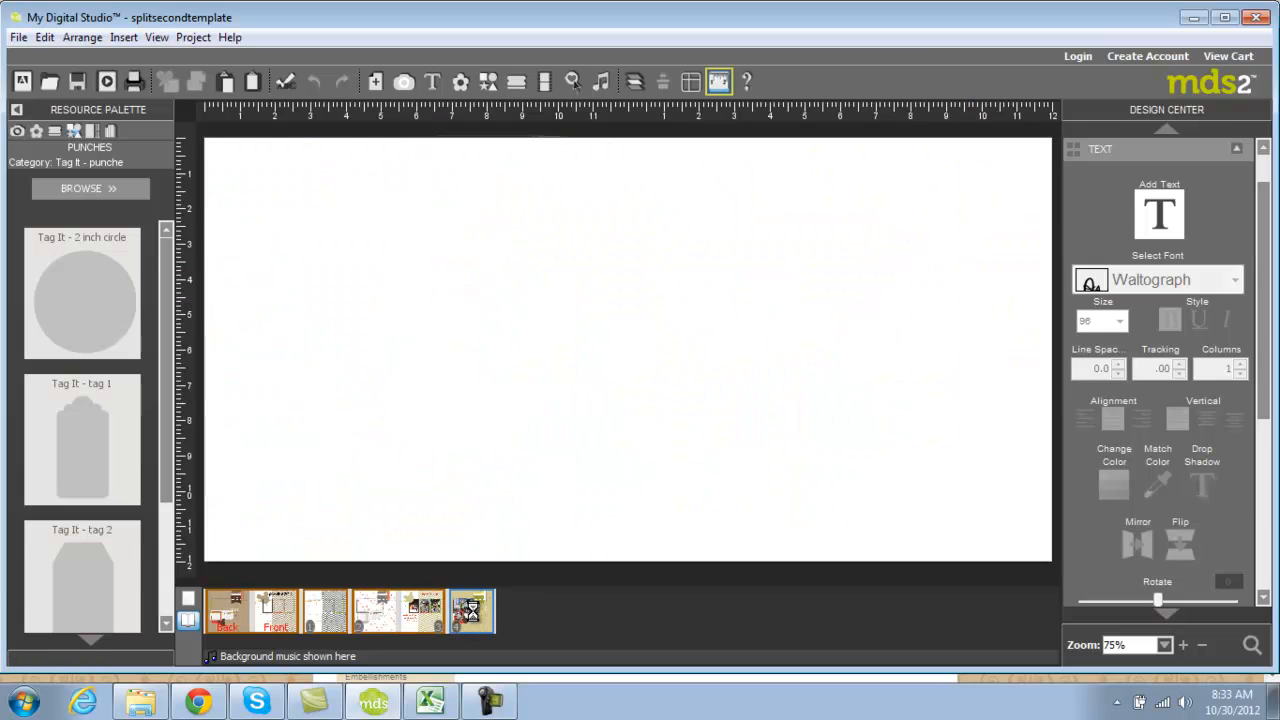